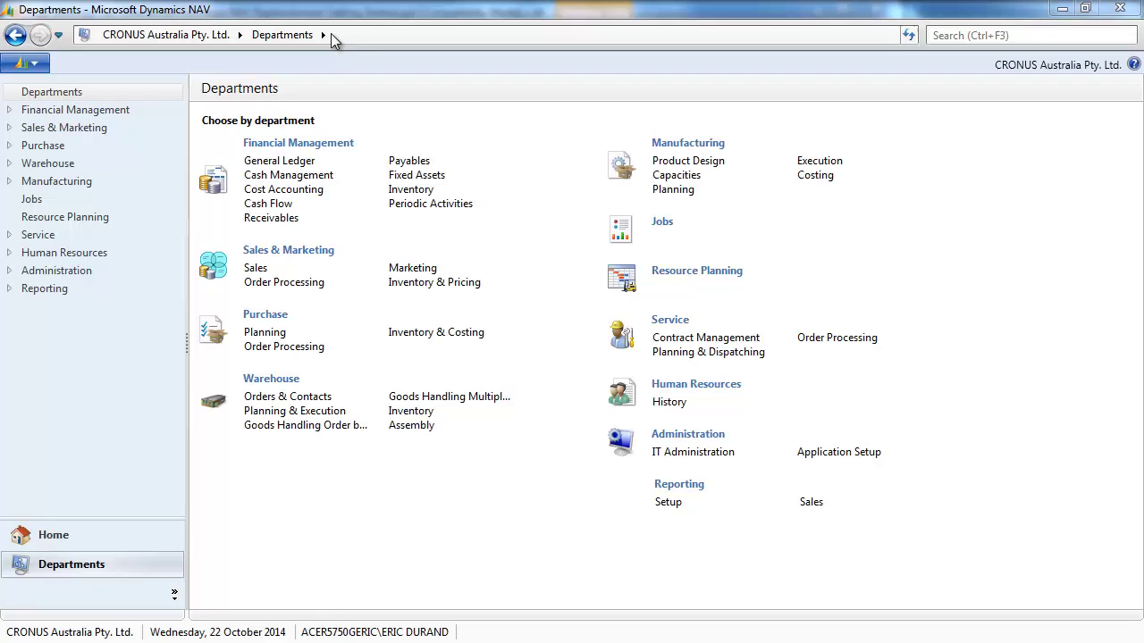
View the planning tasks offered in the Purchase and Manufacturing departments, and return to the departments overview.
{"action": "left_click", "coordinate": [271, 319]}
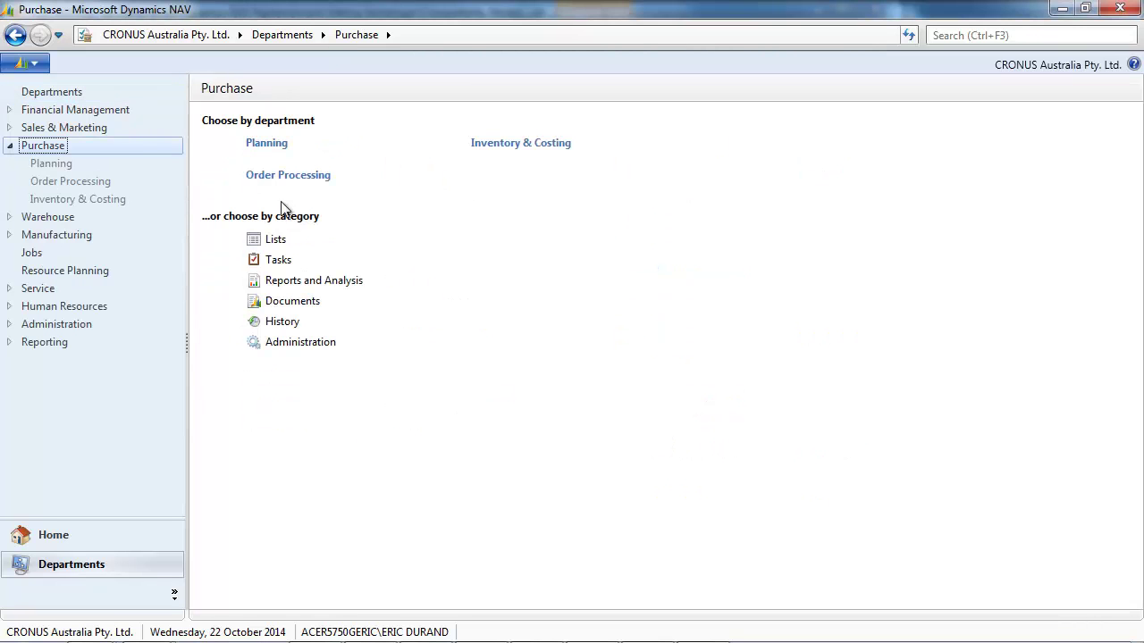
{"action": "left_click", "coordinate": [266, 148]}
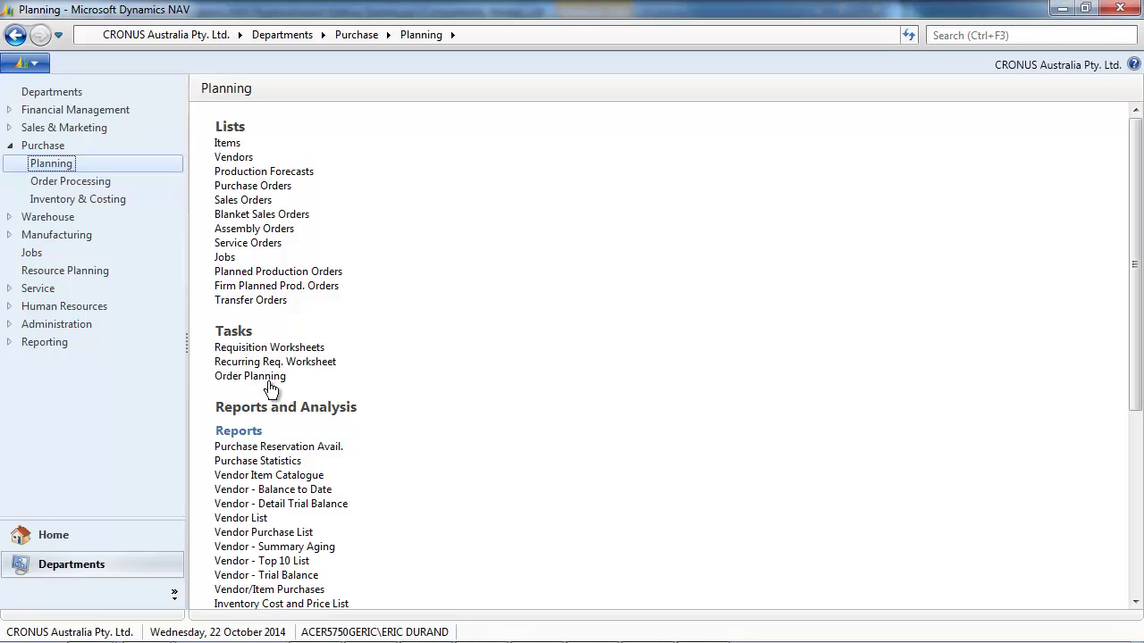
{"action": "left_click", "coordinate": [315, 40]}
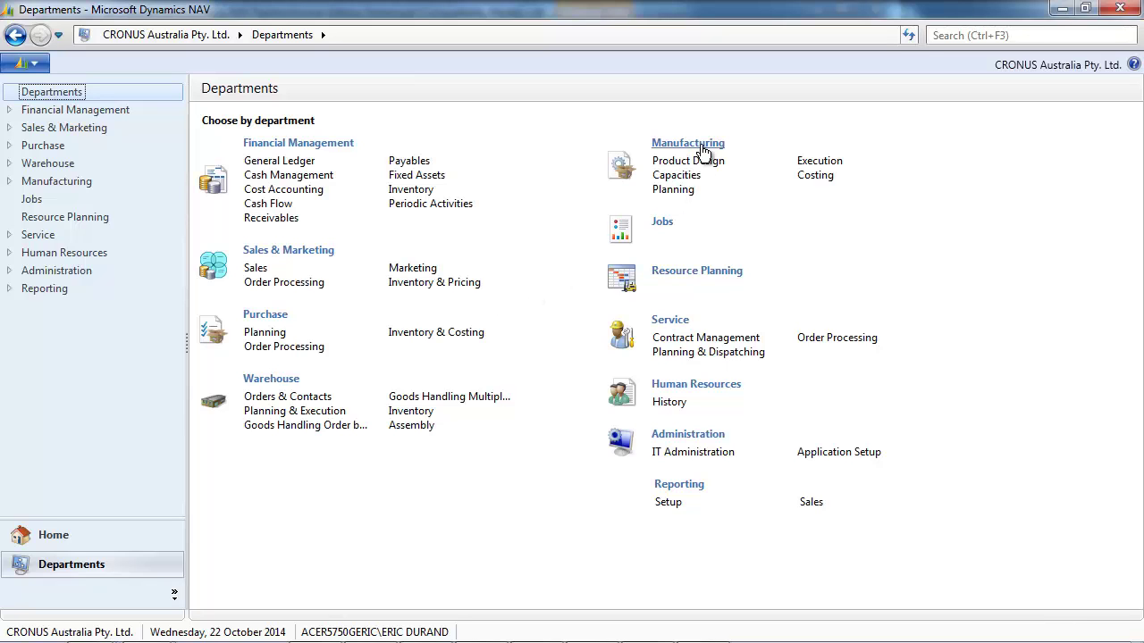
{"action": "left_click", "coordinate": [683, 191]}
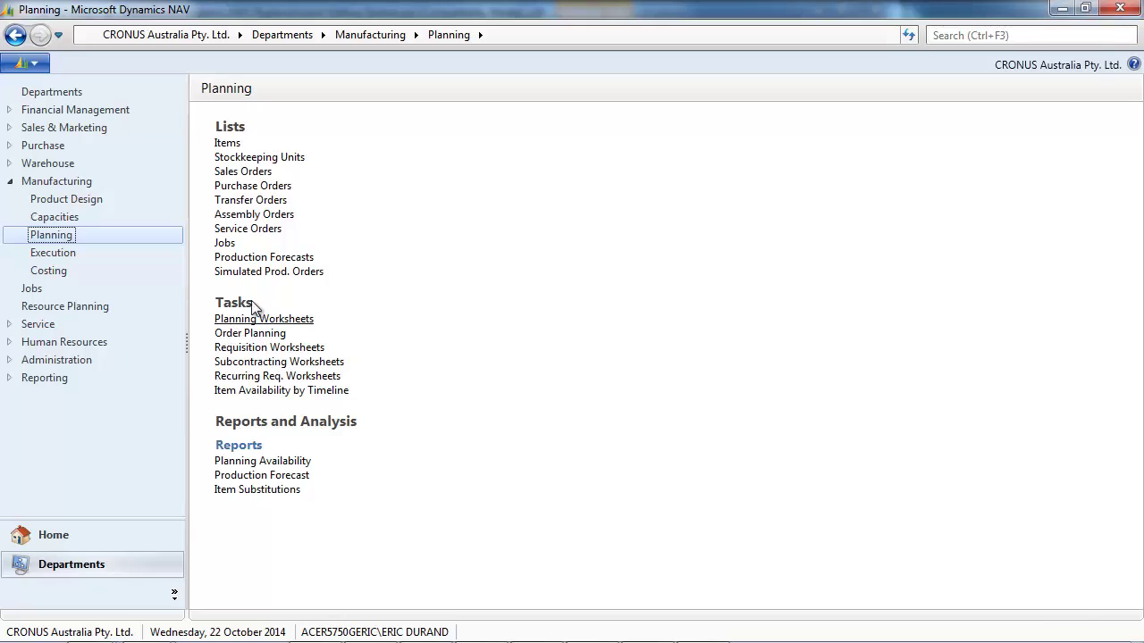
{"action": "left_click", "coordinate": [311, 39]}
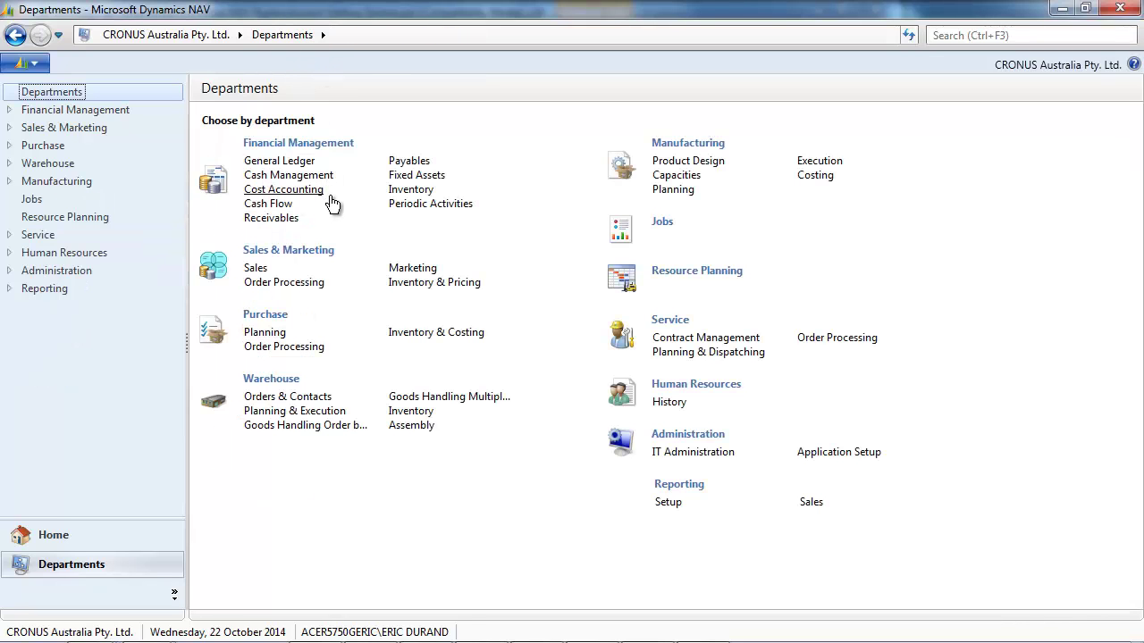
Open Order Planning from the Purchase planning page and show demand as Sales Demand.
{"action": "left_click", "coordinate": [266, 331]}
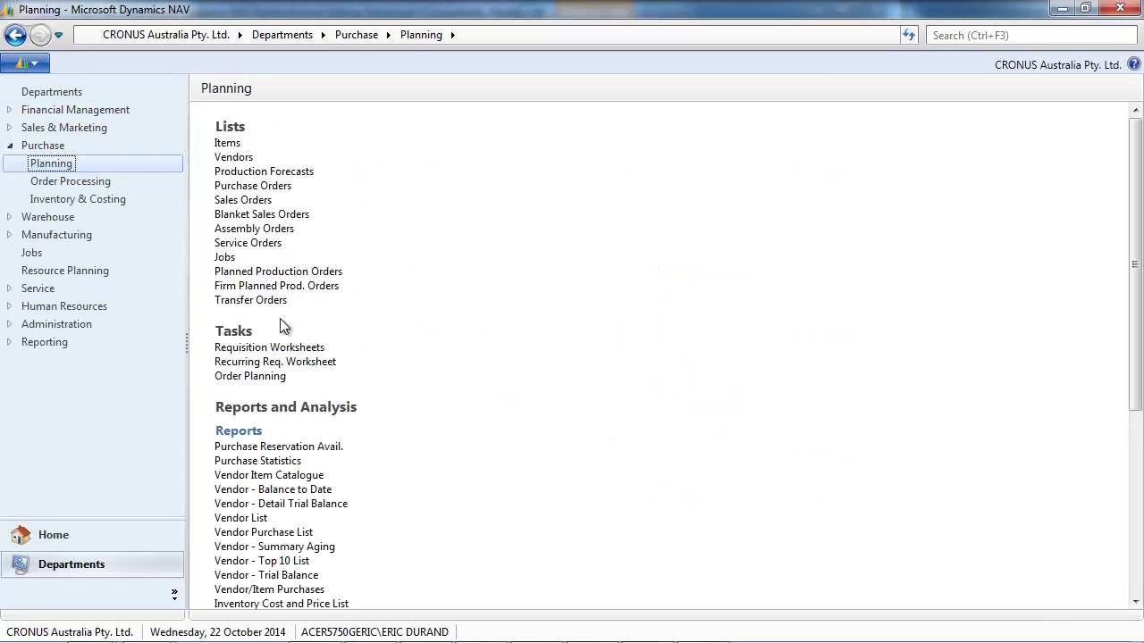
{"action": "left_click", "coordinate": [268, 379]}
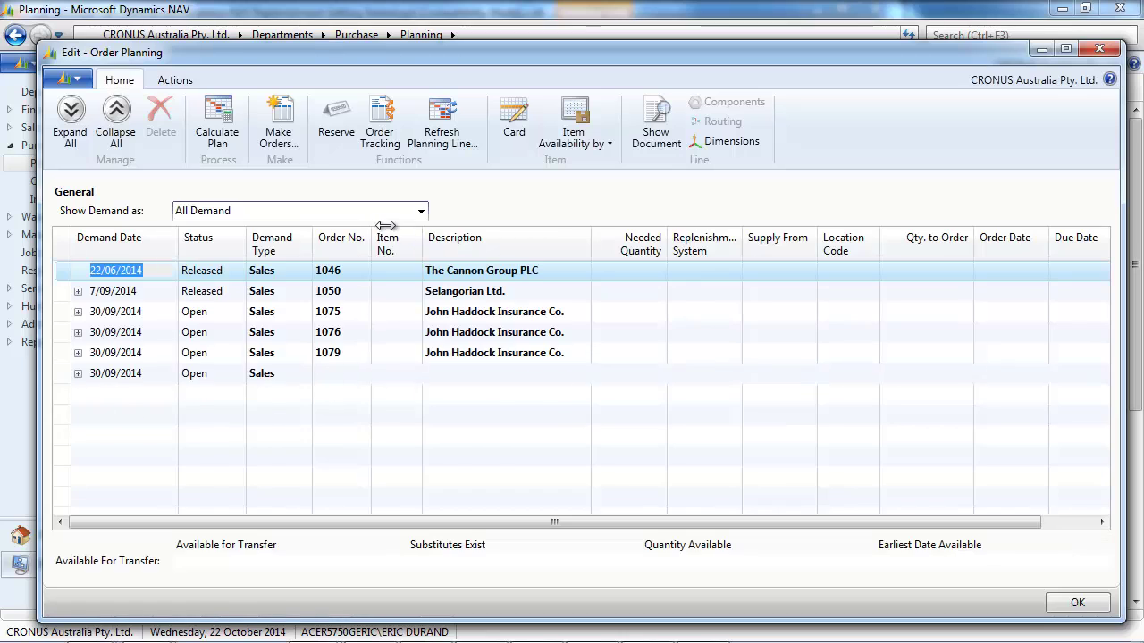
{"action": "left_click", "coordinate": [420, 212]}
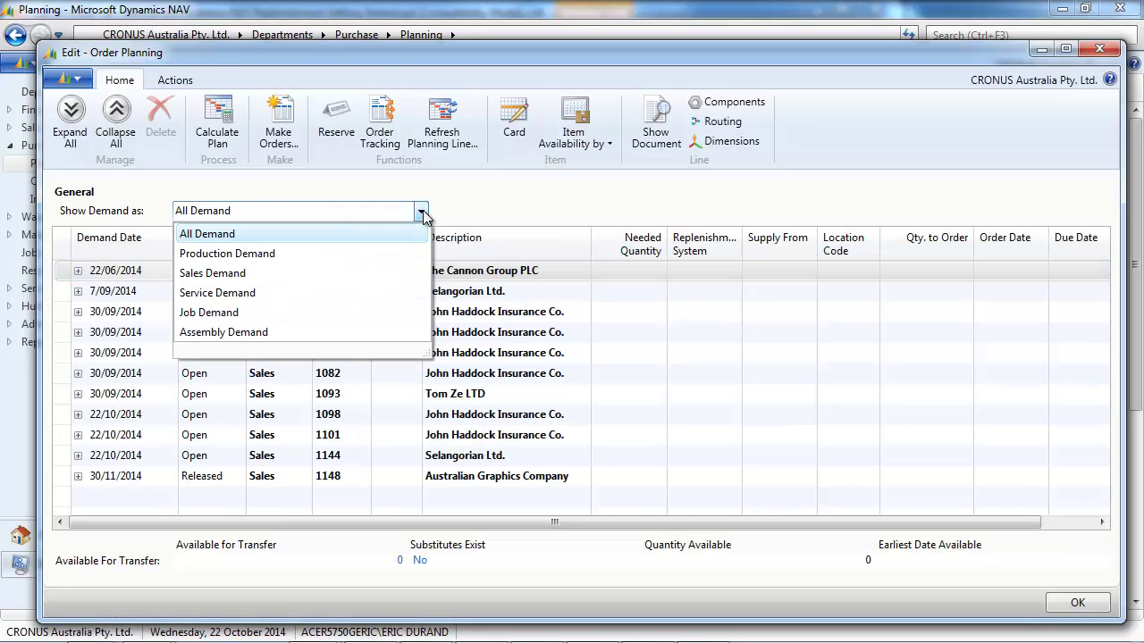
{"action": "left_click", "coordinate": [223, 273]}
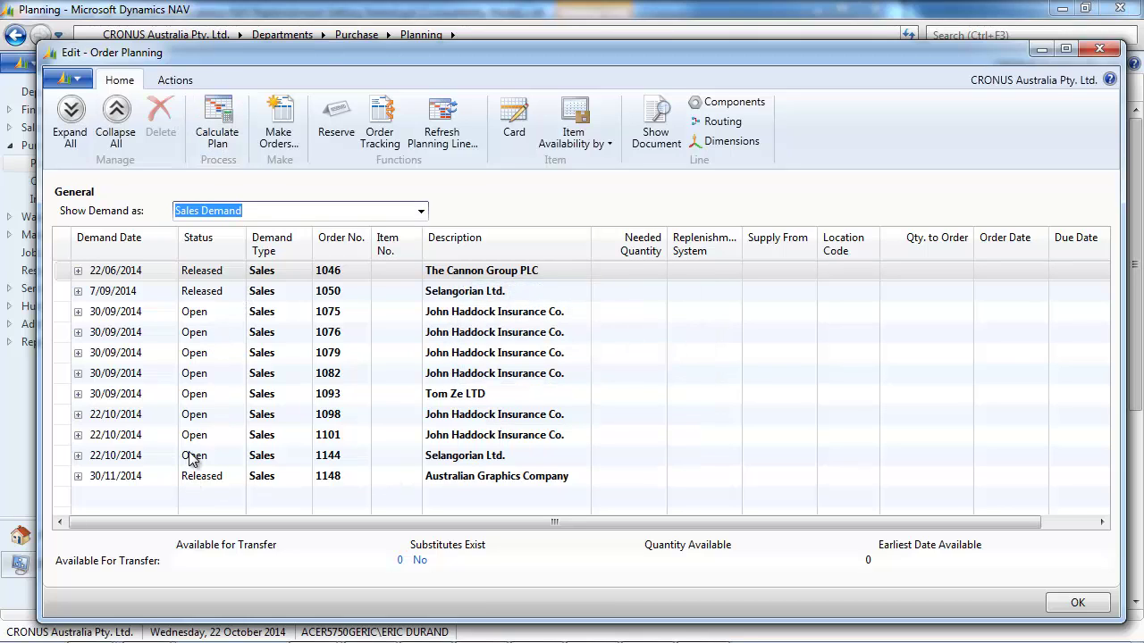
Expand the Australian Graphics Company demand dated 30/11/2014 and show the source sales order for its OSLO Storage Unit/Shelf line.
{"action": "left_click", "coordinate": [78, 476]}
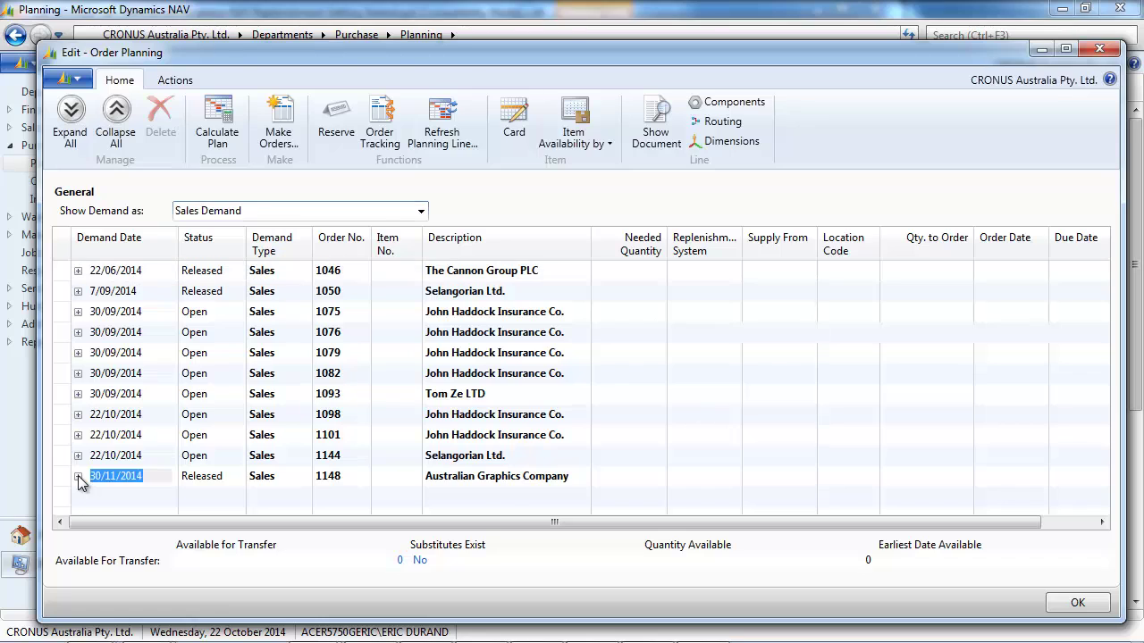
{"action": "left_click", "coordinate": [480, 498]}
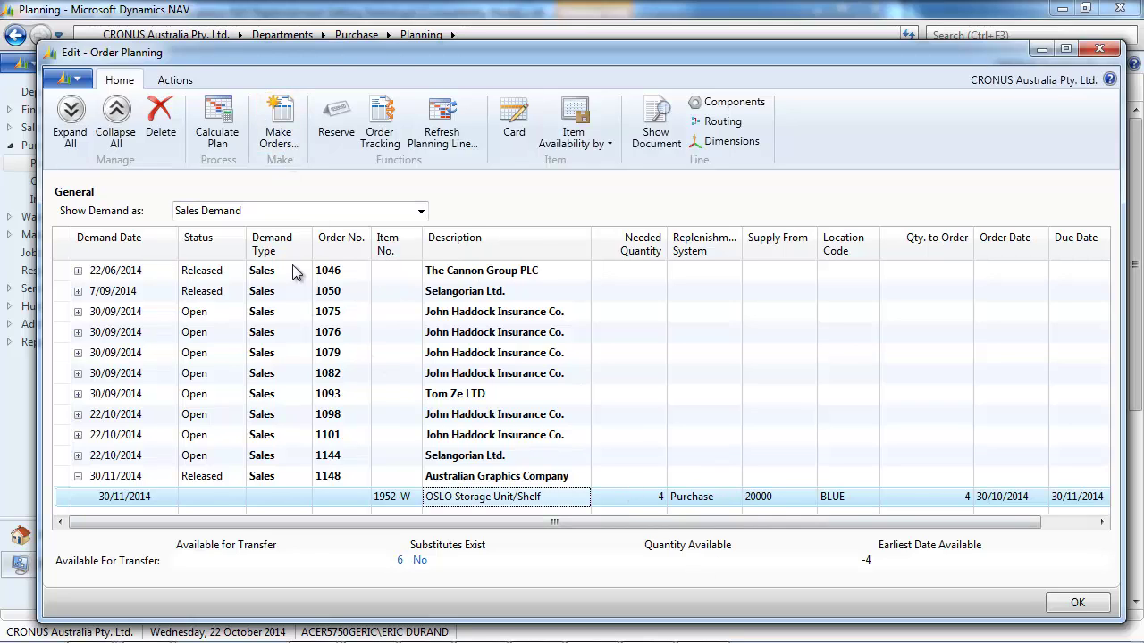
{"action": "left_click", "coordinate": [657, 122]}
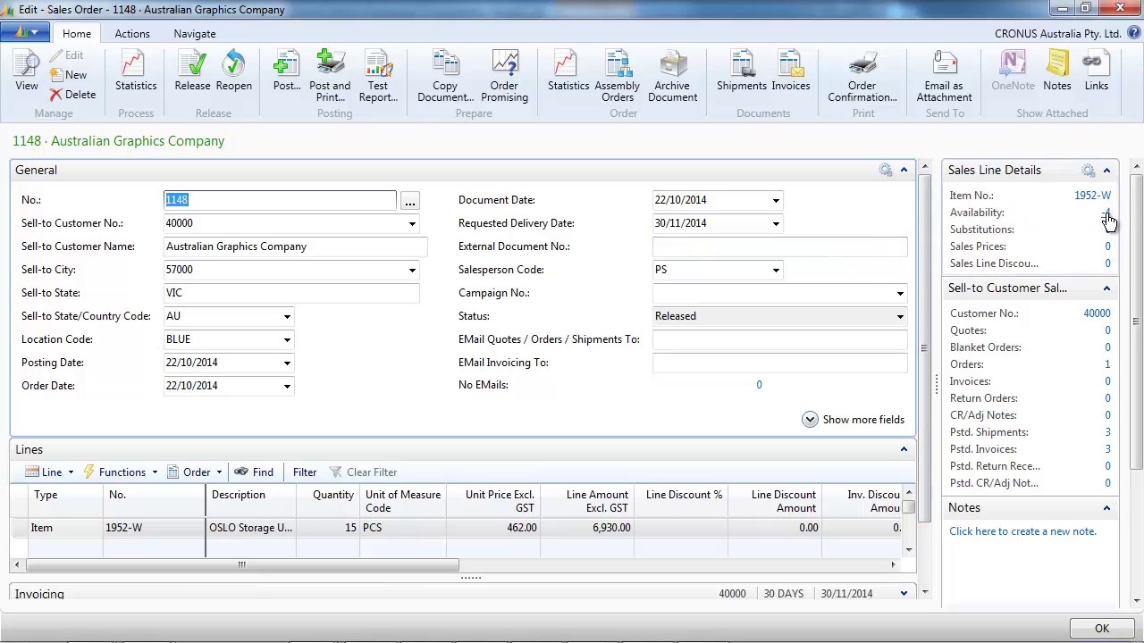
Check item 1952-W's availability by event, expanding the 16/11/14 and 30/11/14 periods, and return to the sales order.
{"action": "left_click", "coordinate": [1107, 218]}
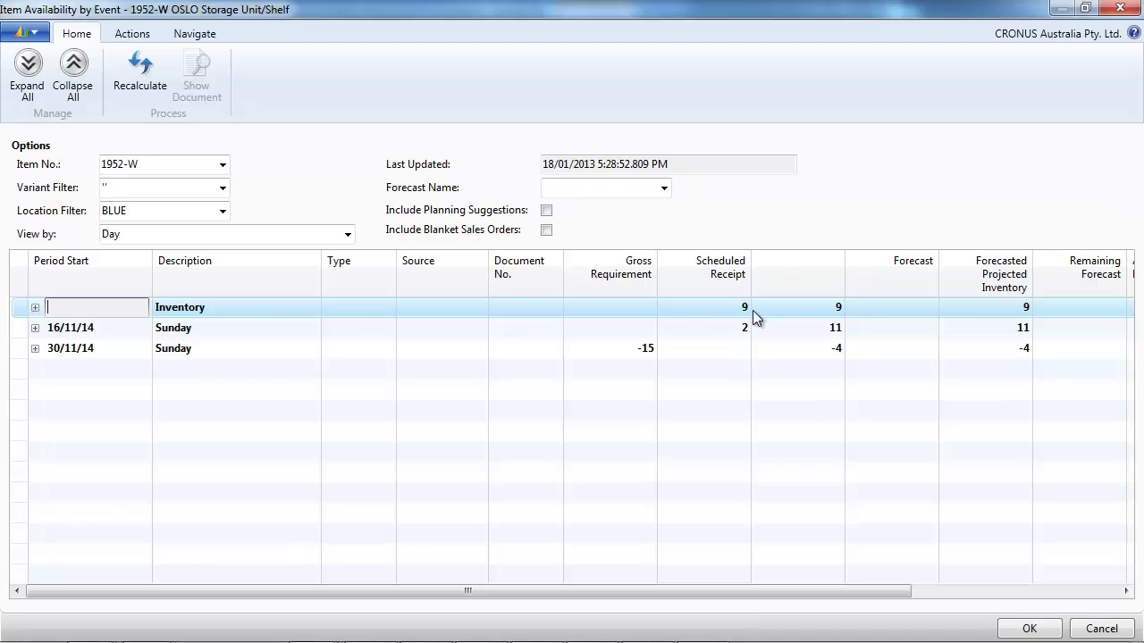
{"action": "left_click", "coordinate": [34, 328]}
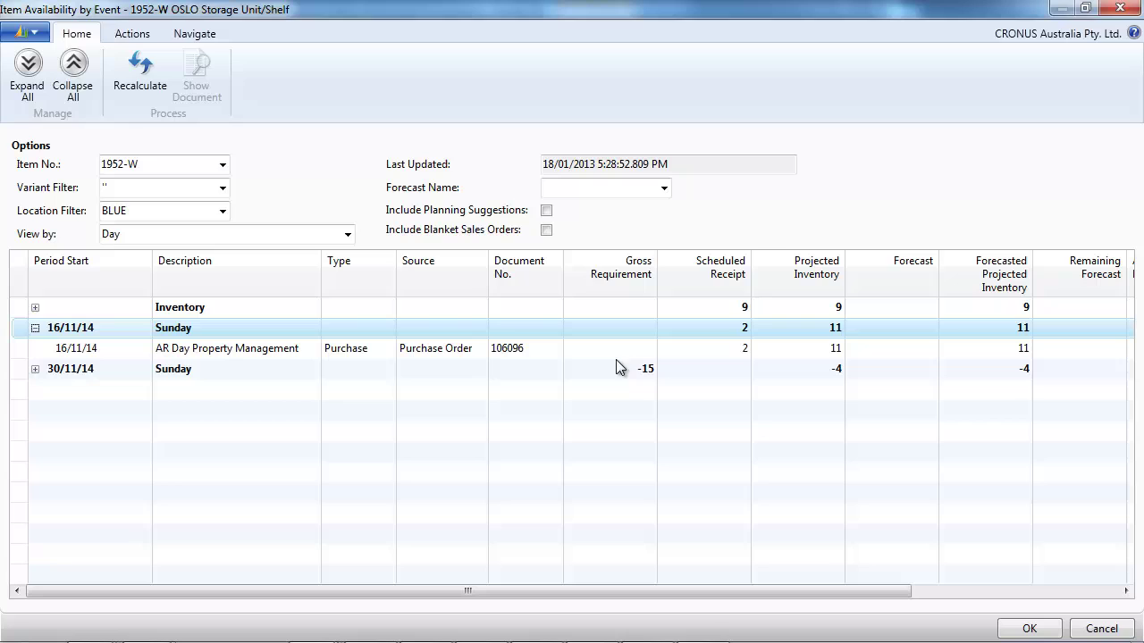
{"action": "left_click", "coordinate": [34, 368]}
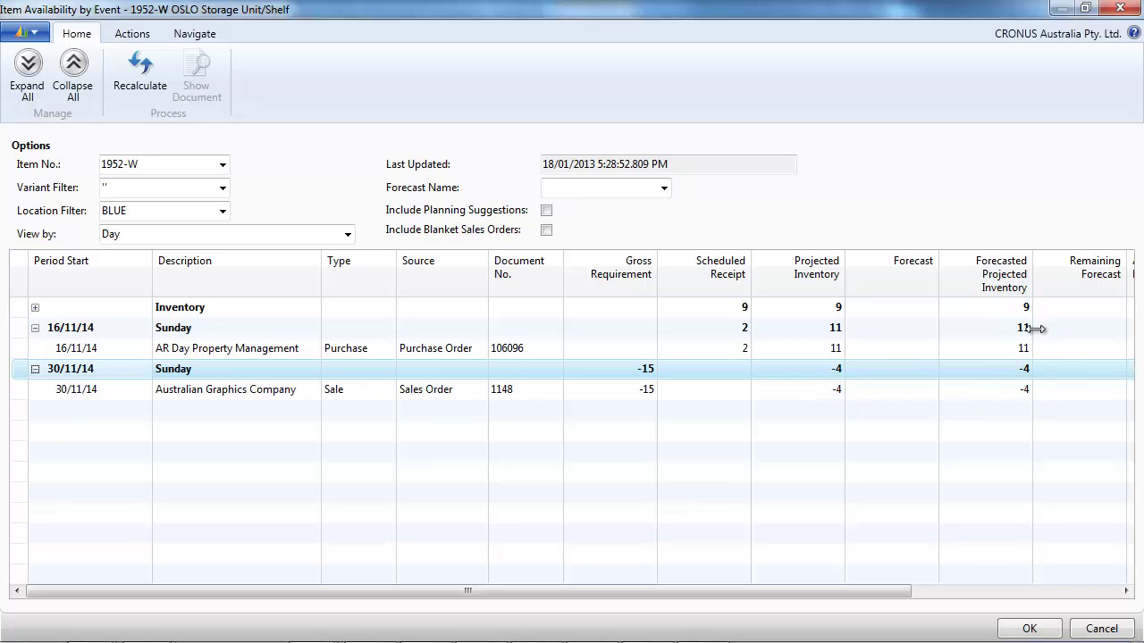
{"action": "left_click", "coordinate": [1122, 9]}
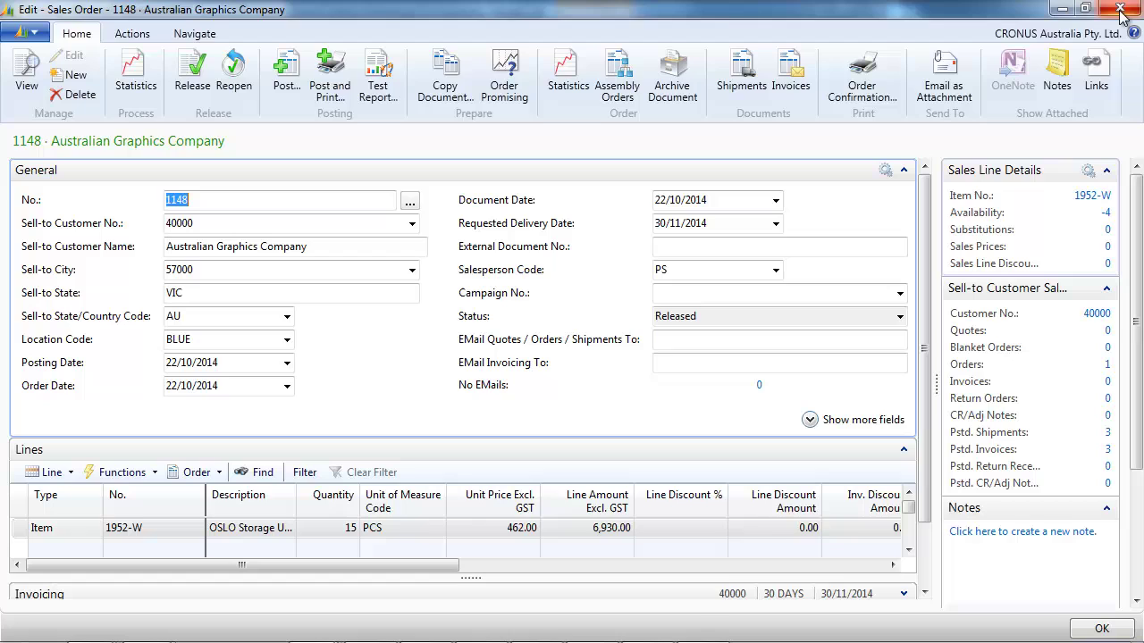
Look up item 1952-W from the sales line, view its stockkeeping units and widen the Item No. column.
{"action": "left_click", "coordinate": [165, 527]}
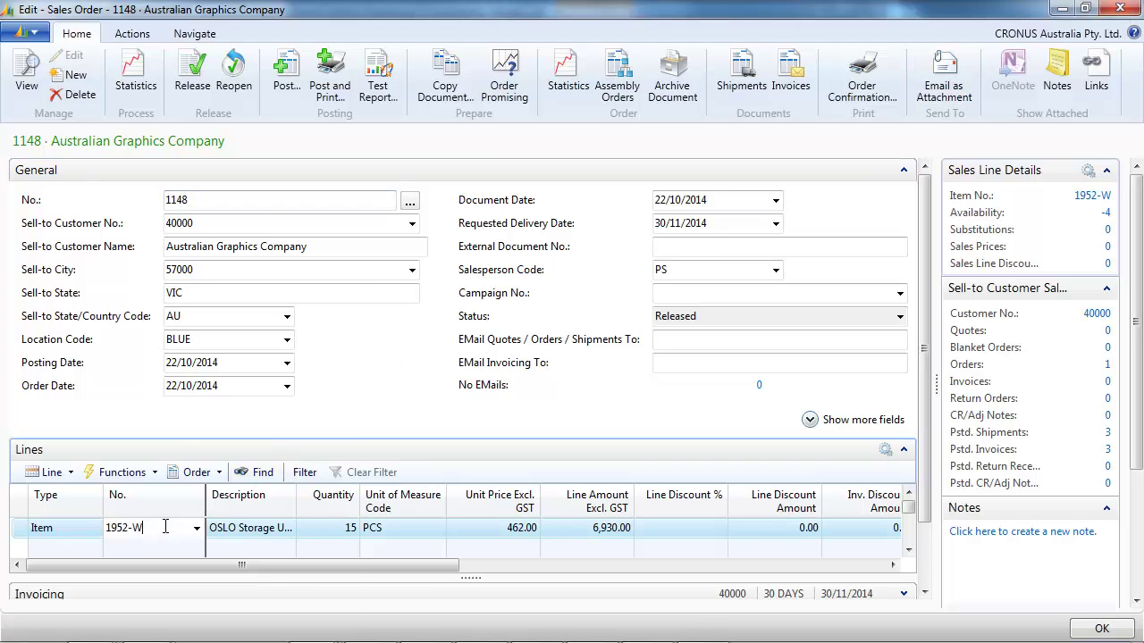
{"action": "right_click", "coordinate": [166, 529]}
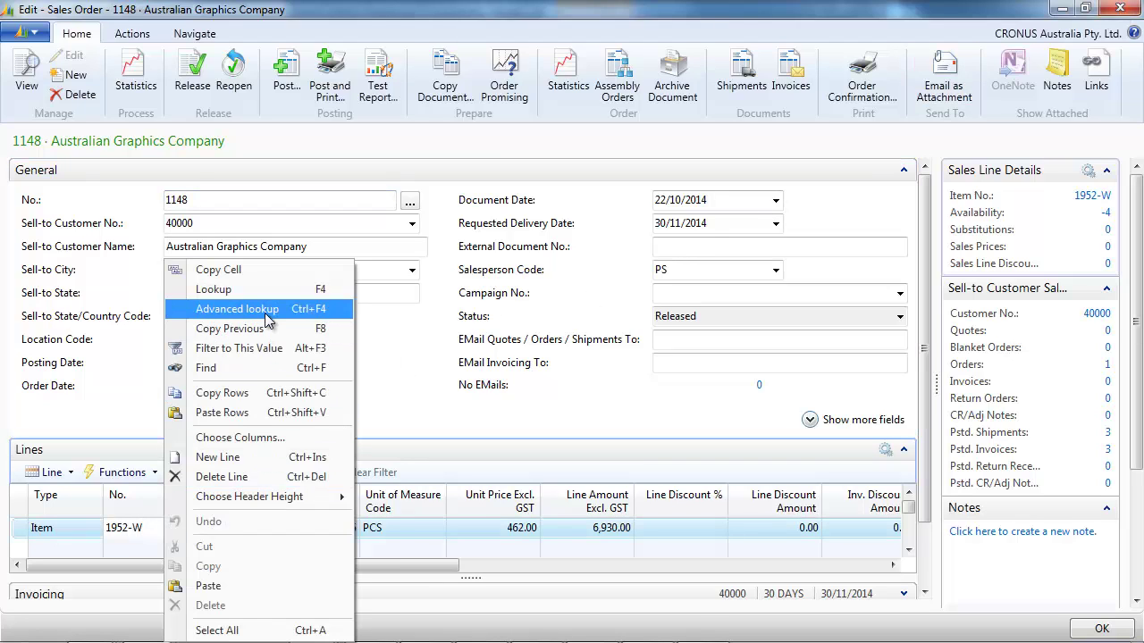
{"action": "key", "text": "Escape"}
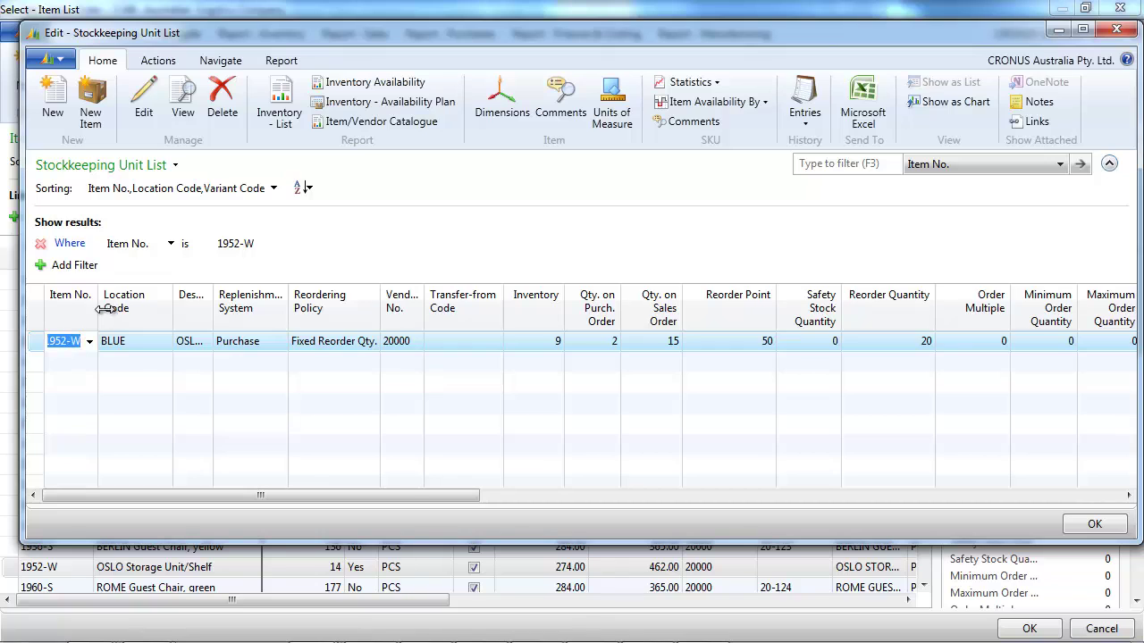
{"action": "left_click_drag", "start_coordinate": [100, 309], "coordinate": [141, 306]}
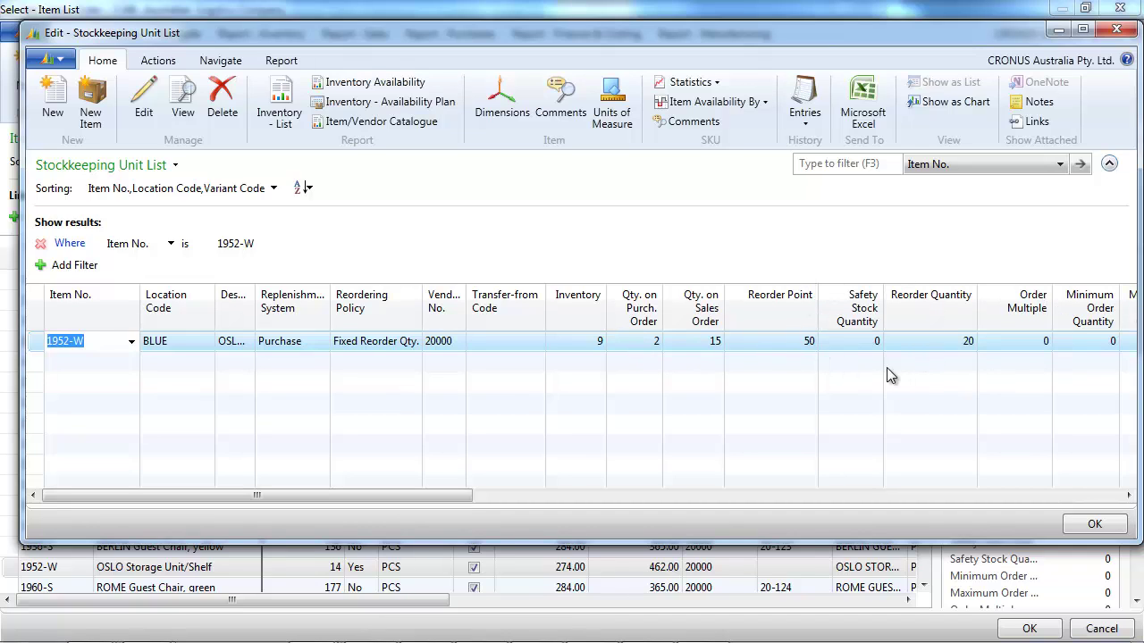
Review the column choices for the stockkeeping unit list, discard the customisation, and close back to Order Planning.
{"action": "right_click", "coordinate": [685, 304]}
{"action": "left_click", "coordinate": [725, 339]}
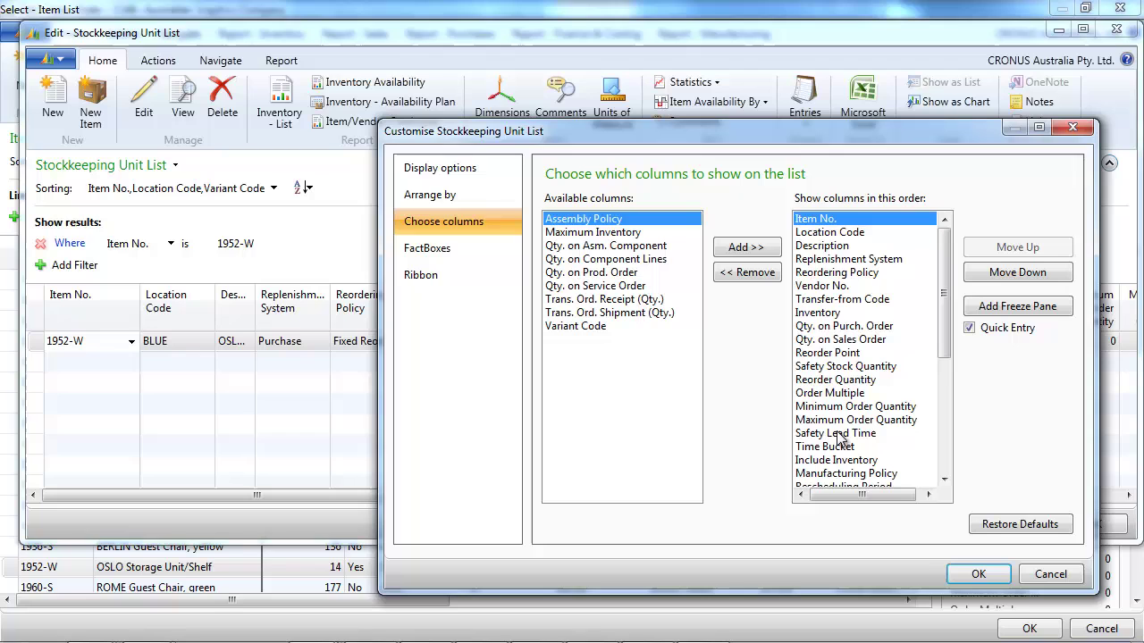
{"action": "left_click", "coordinate": [1051, 575]}
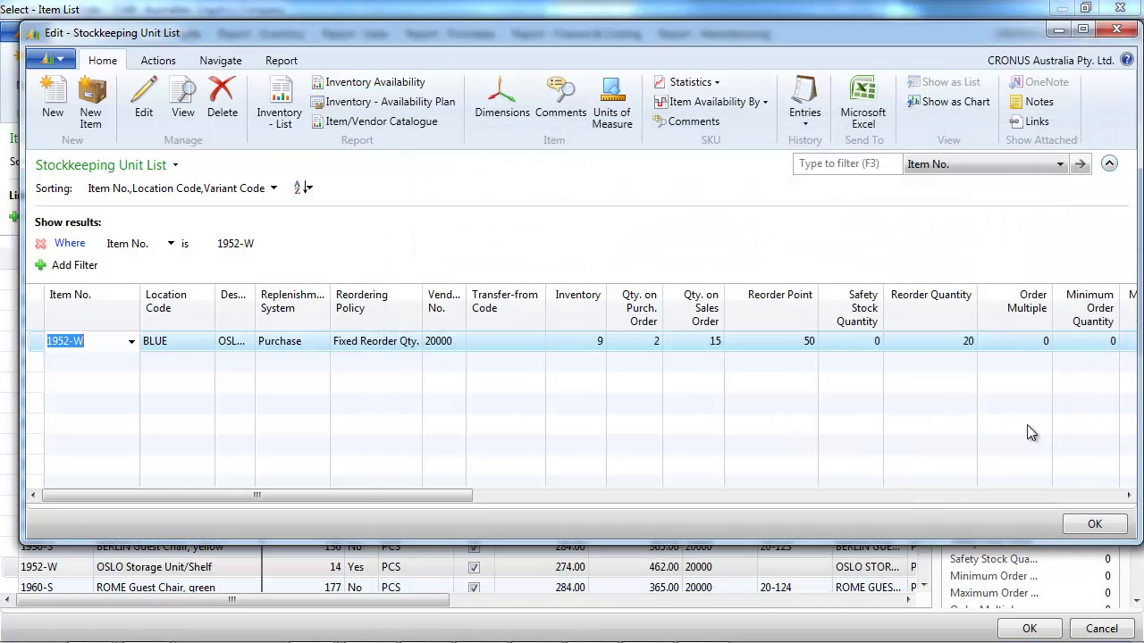
{"action": "left_click", "coordinate": [1116, 29]}
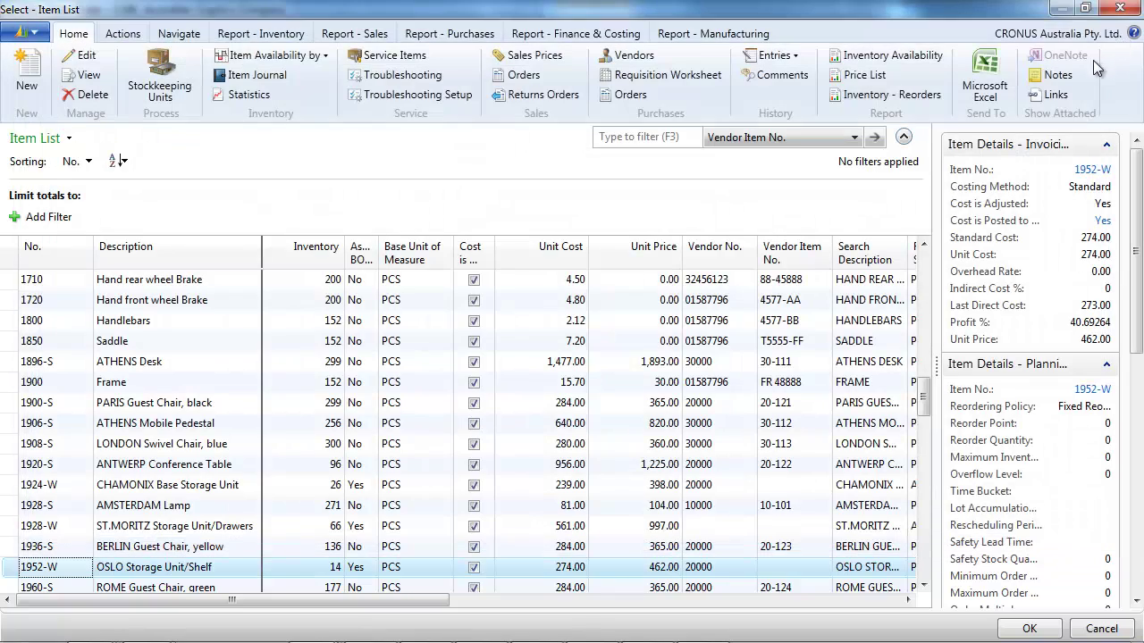
{"action": "left_click", "coordinate": [1122, 11]}
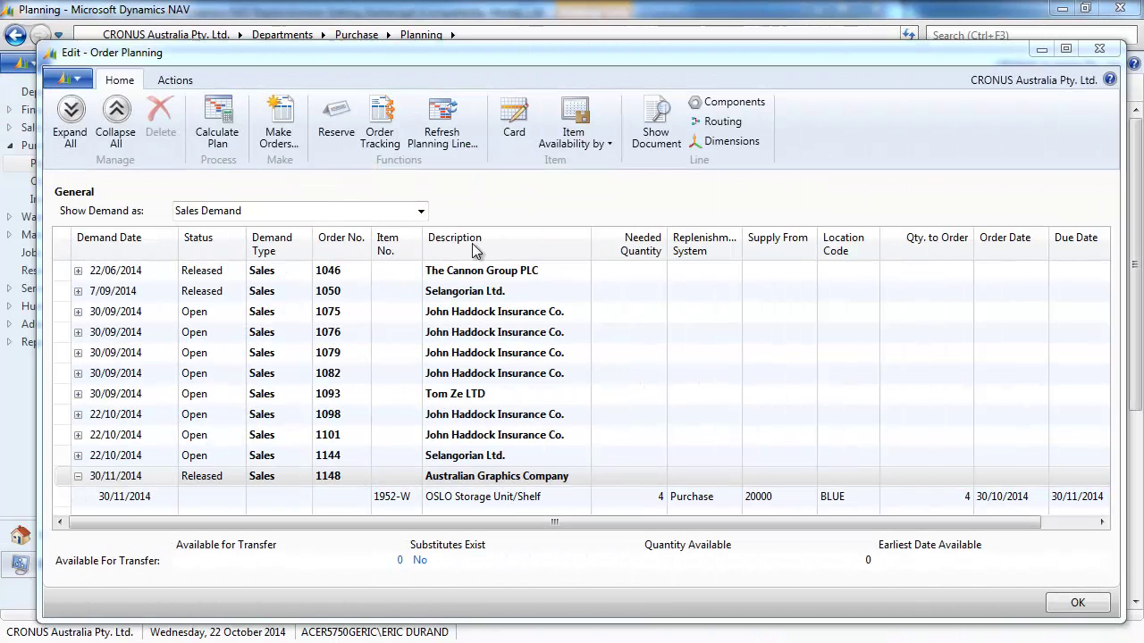
Make supply orders for The Active Order of Australian Graphics Company, creating purchase orders directly.
{"action": "left_click", "coordinate": [275, 125]}
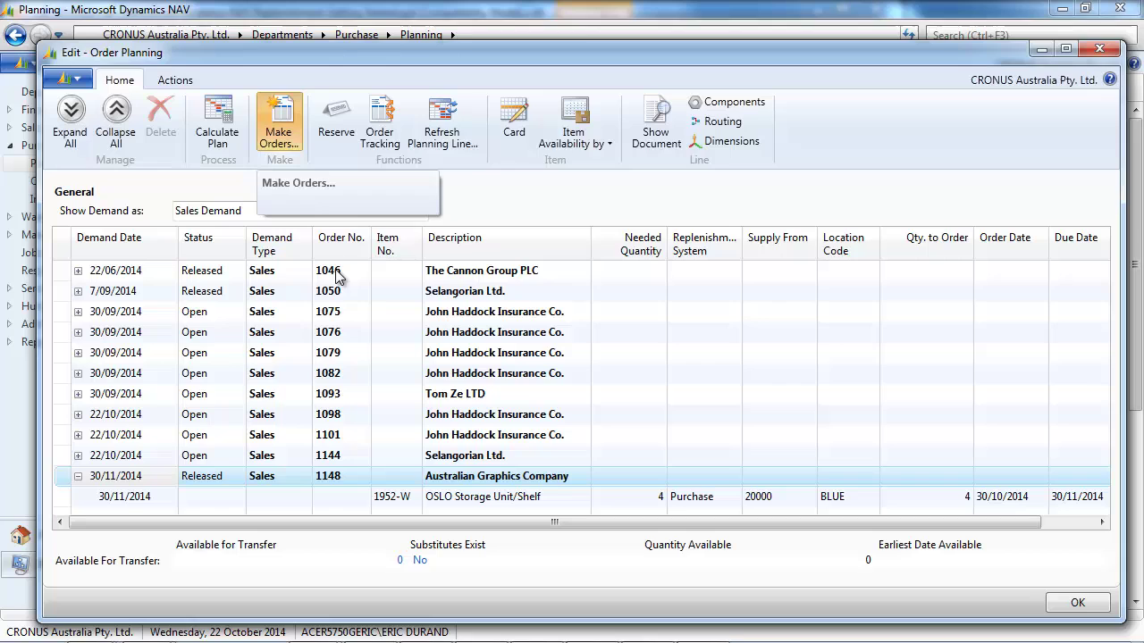
{"action": "left_click", "coordinate": [303, 183]}
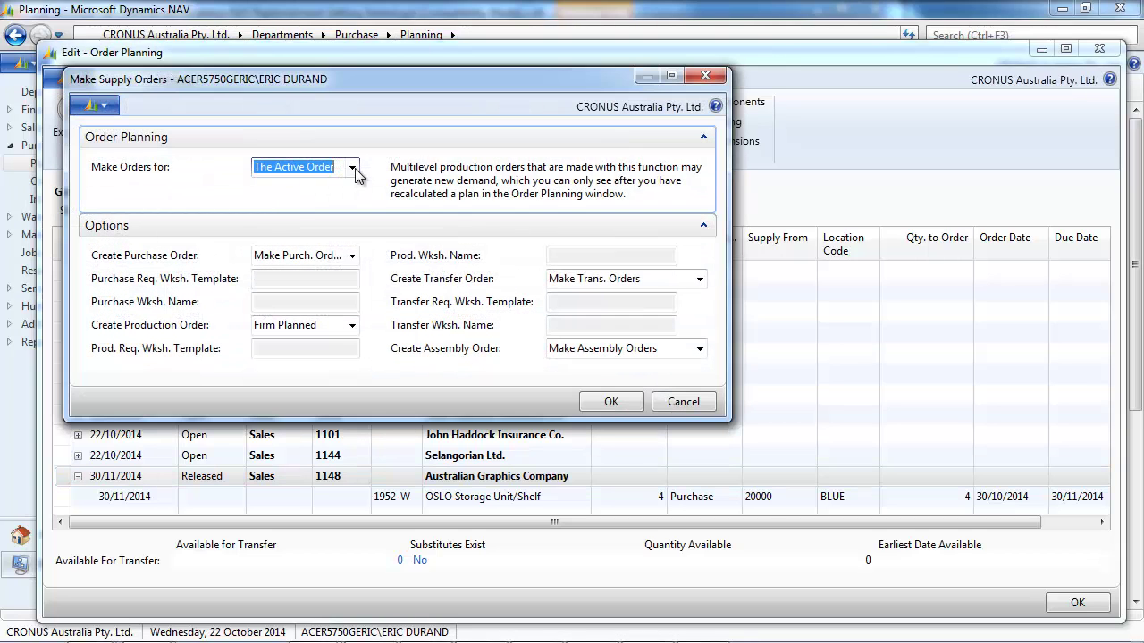
{"action": "left_click", "coordinate": [352, 167]}
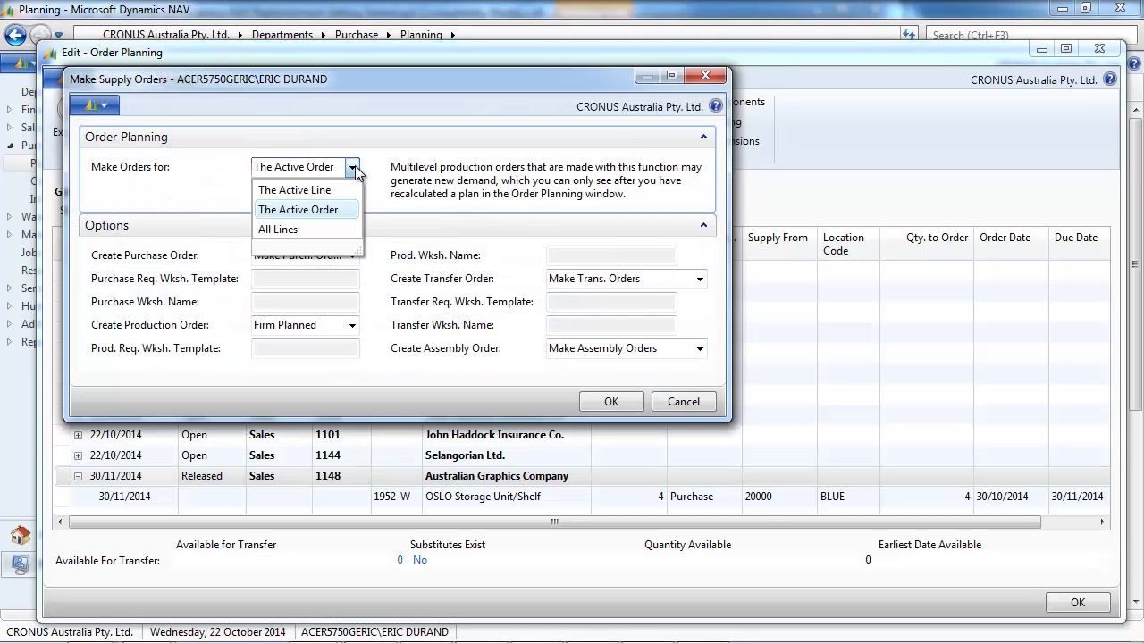
{"action": "left_click", "coordinate": [330, 209]}
{"action": "left_click", "coordinate": [352, 255]}
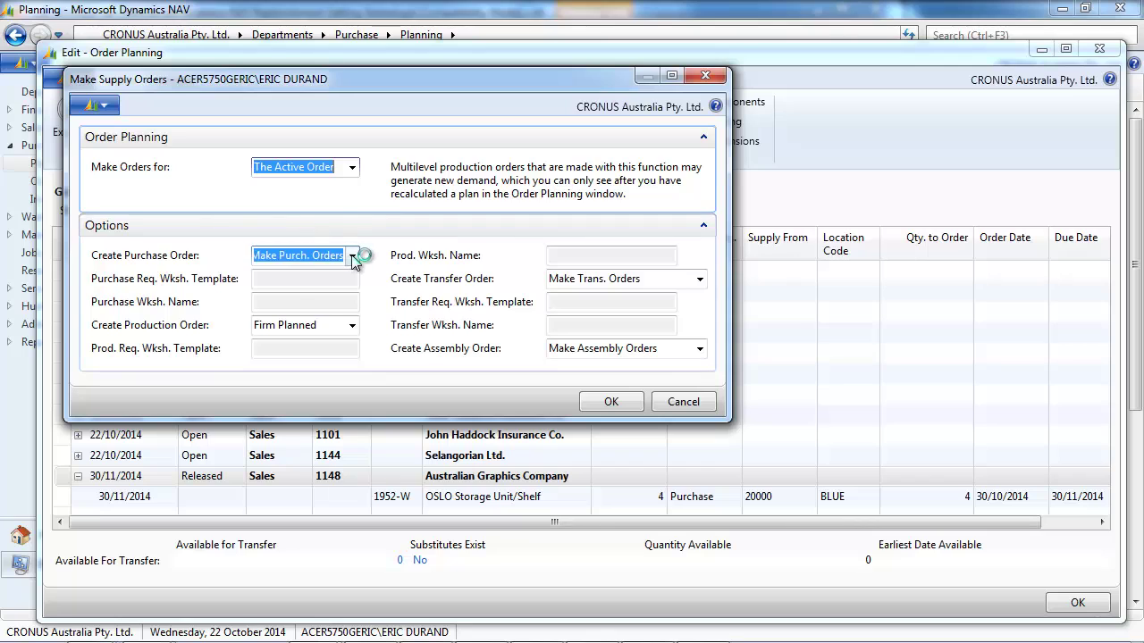
{"action": "left_click", "coordinate": [353, 258]}
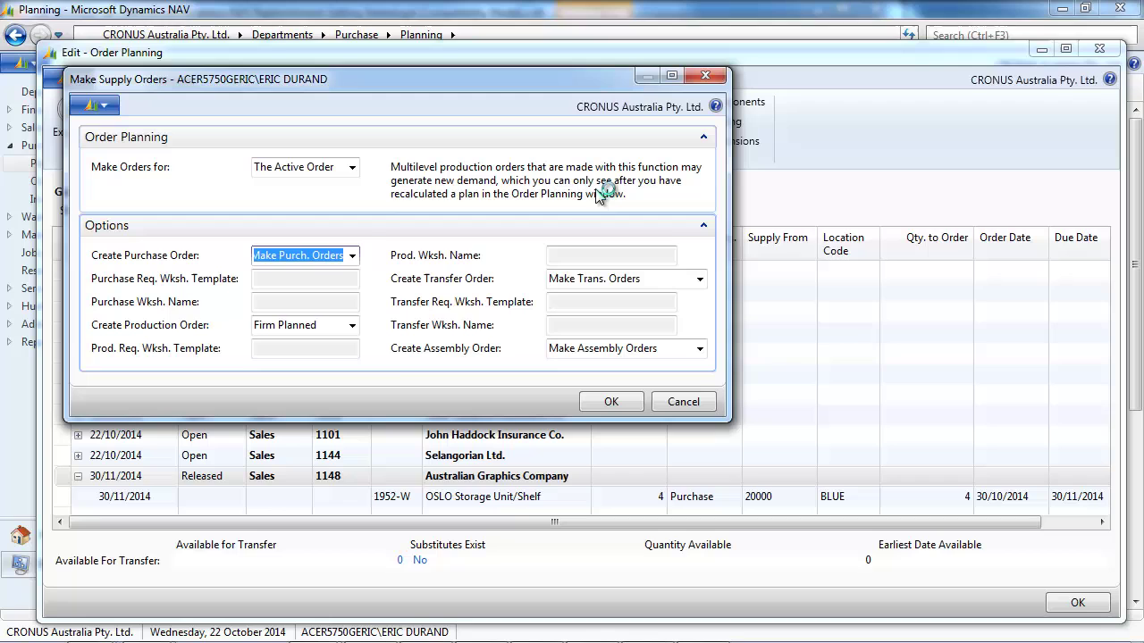
{"action": "left_click", "coordinate": [611, 402]}
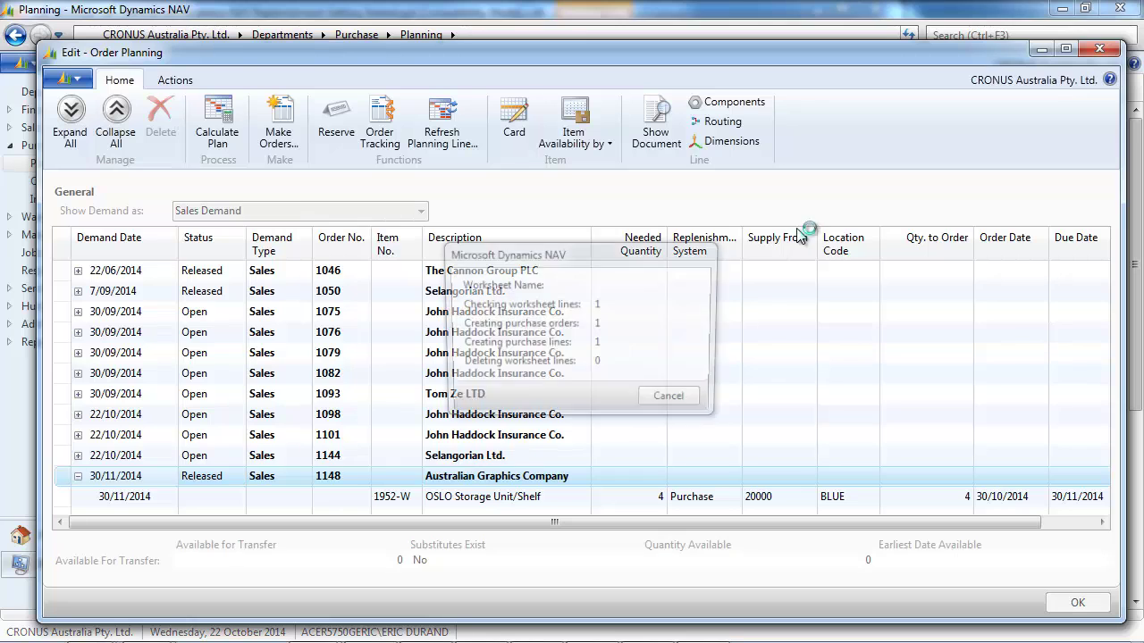
Close Order Planning and open the new AR Day Property Management purchase order for location BLUE from the purchase orders list.
{"action": "left_click", "coordinate": [1097, 53]}
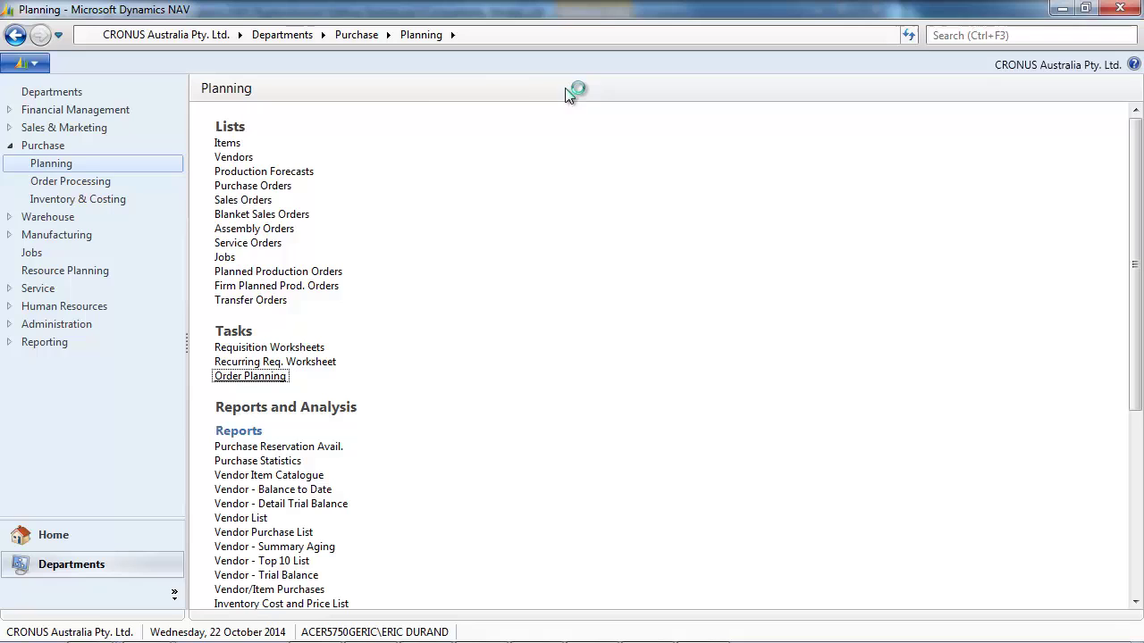
{"action": "left_click", "coordinate": [284, 188]}
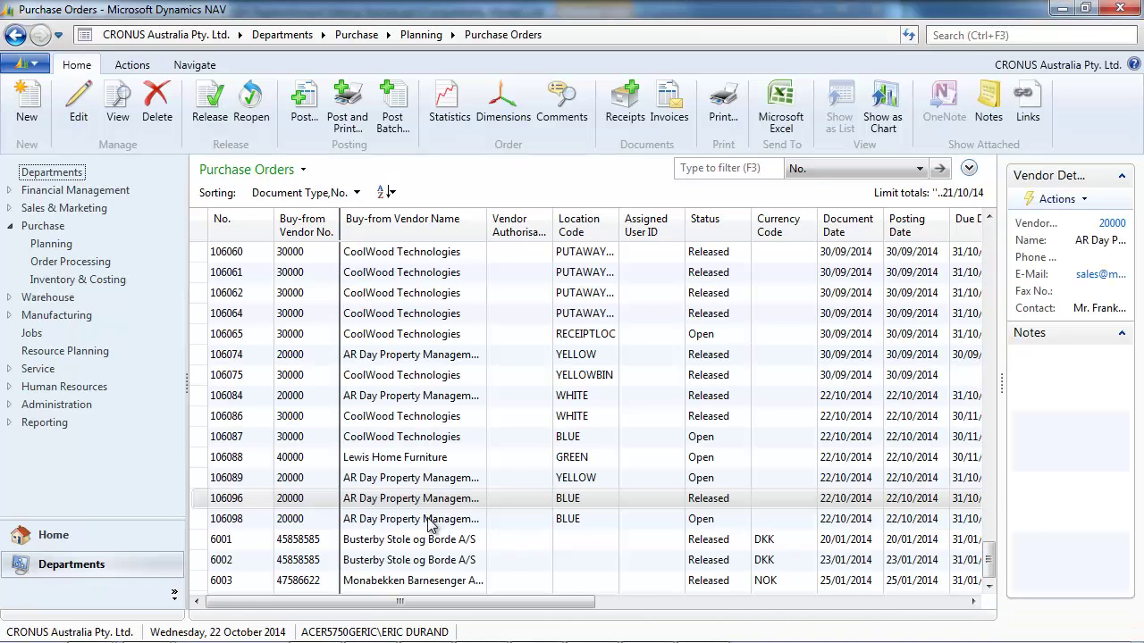
{"action": "left_click", "coordinate": [427, 522]}
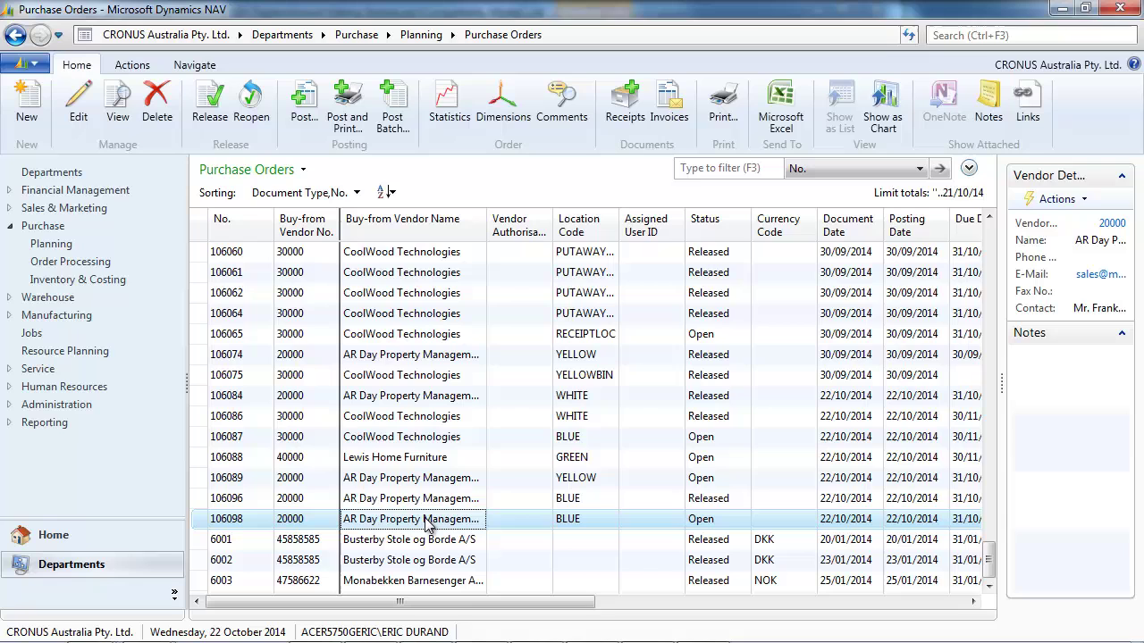
{"action": "double_click", "coordinate": [426, 519]}
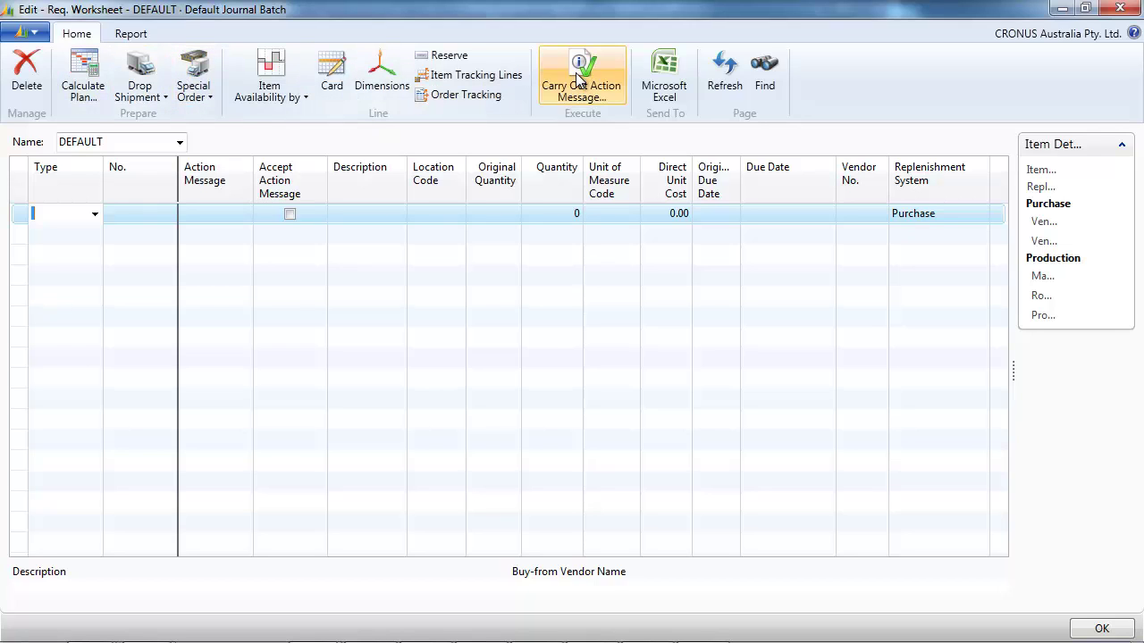
Start a plan calculation for item 1952-W in the requisition worksheet, setting the starting date to 22/10/2014 and the ending date to 31/12/2014.
{"action": "left_click", "coordinate": [83, 81]}
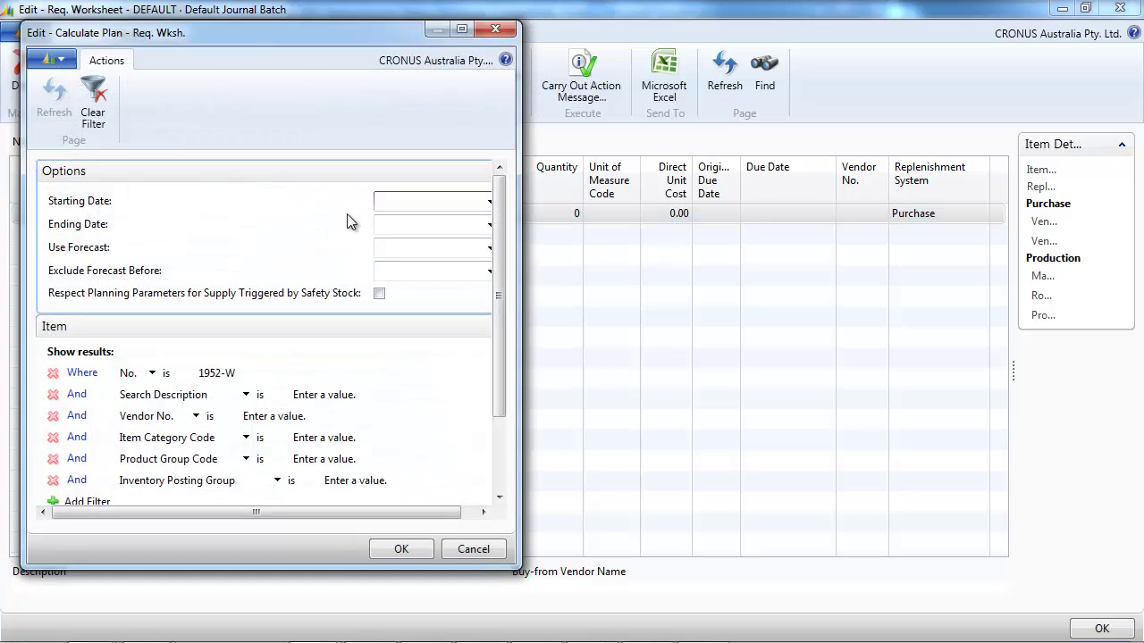
{"action": "left_click_drag", "start_coordinate": [510, 203], "coordinate": [412, 205]}
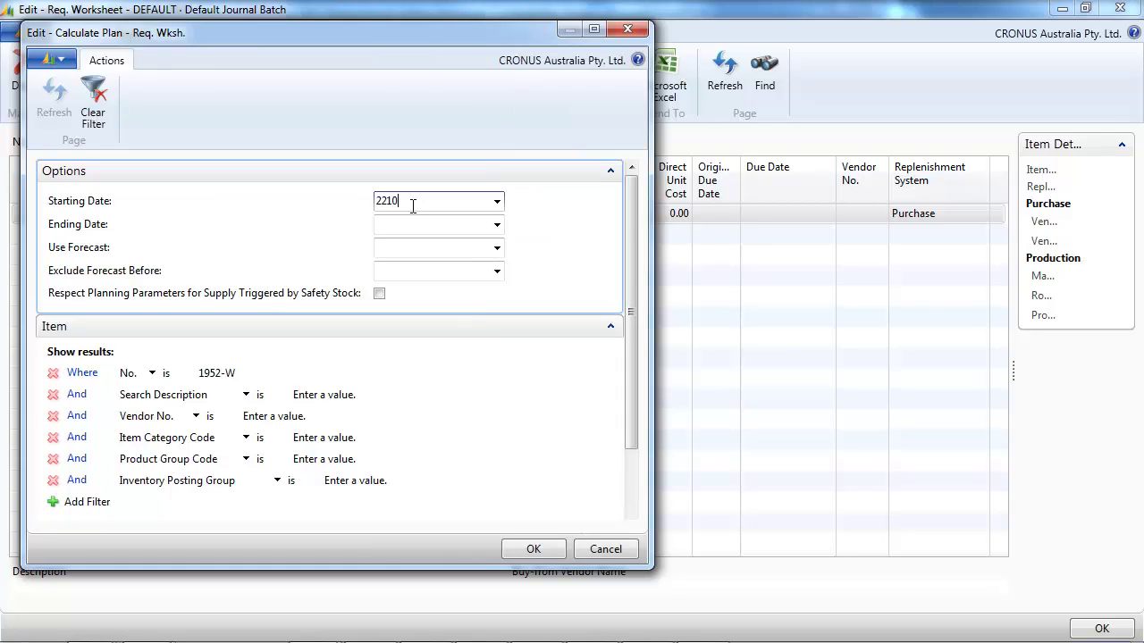
{"action": "key", "text": "Tab"}
{"action": "type", "text": "311214"}
{"action": "key", "text": "Tab"}
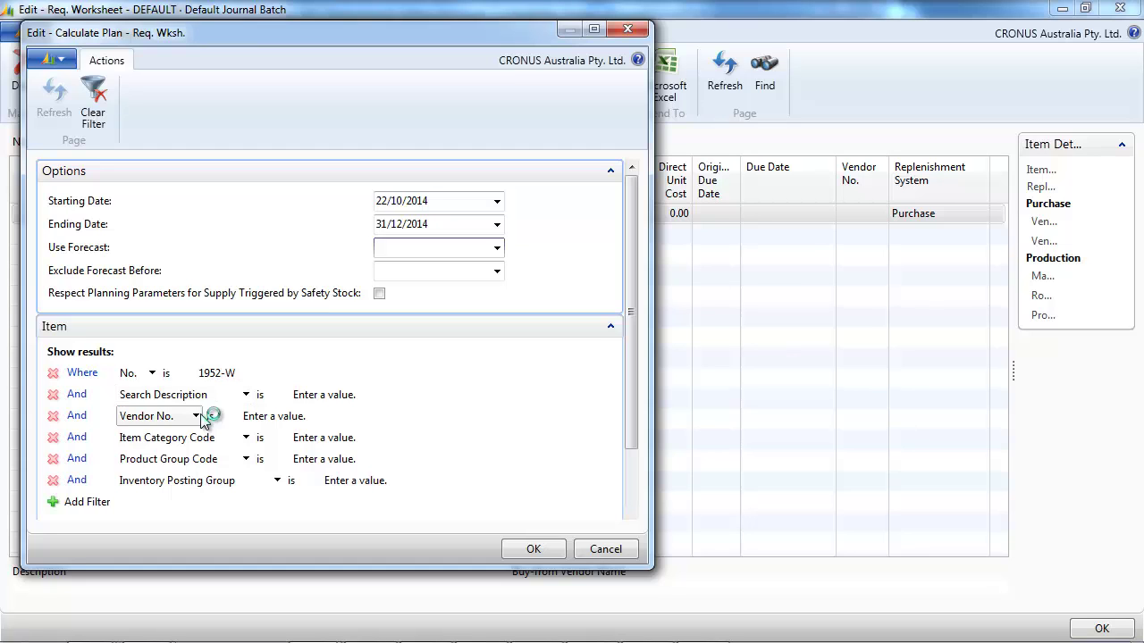
Check the vendor and location filter options, leave both filters empty, and run the plan calculation for item 1952-W.
{"action": "left_click", "coordinate": [299, 417]}
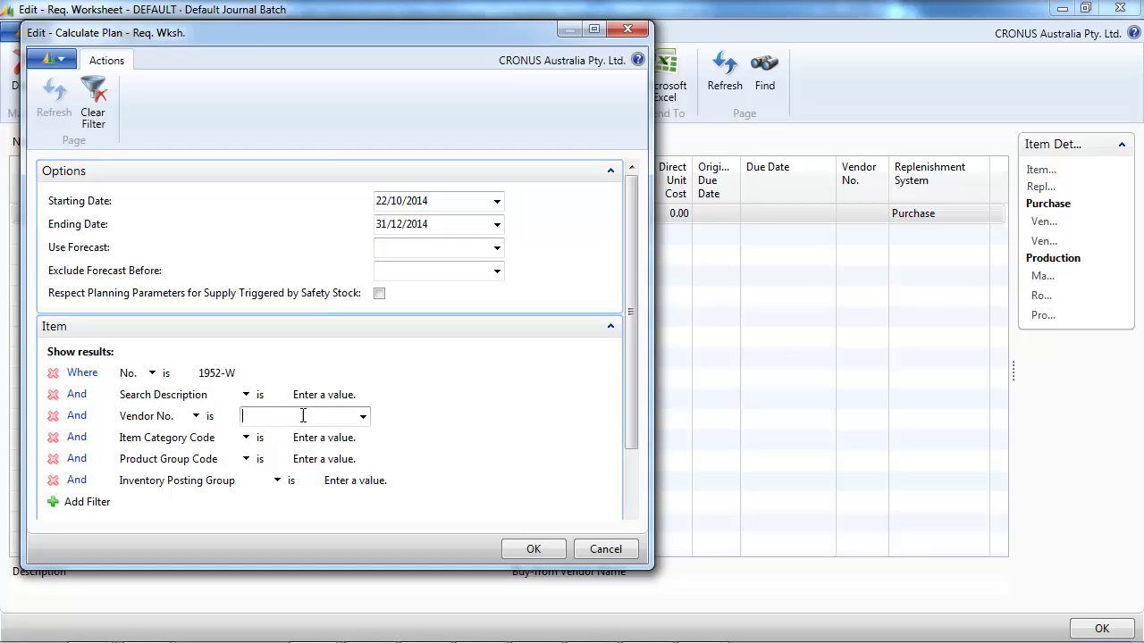
{"action": "left_click", "coordinate": [363, 417]}
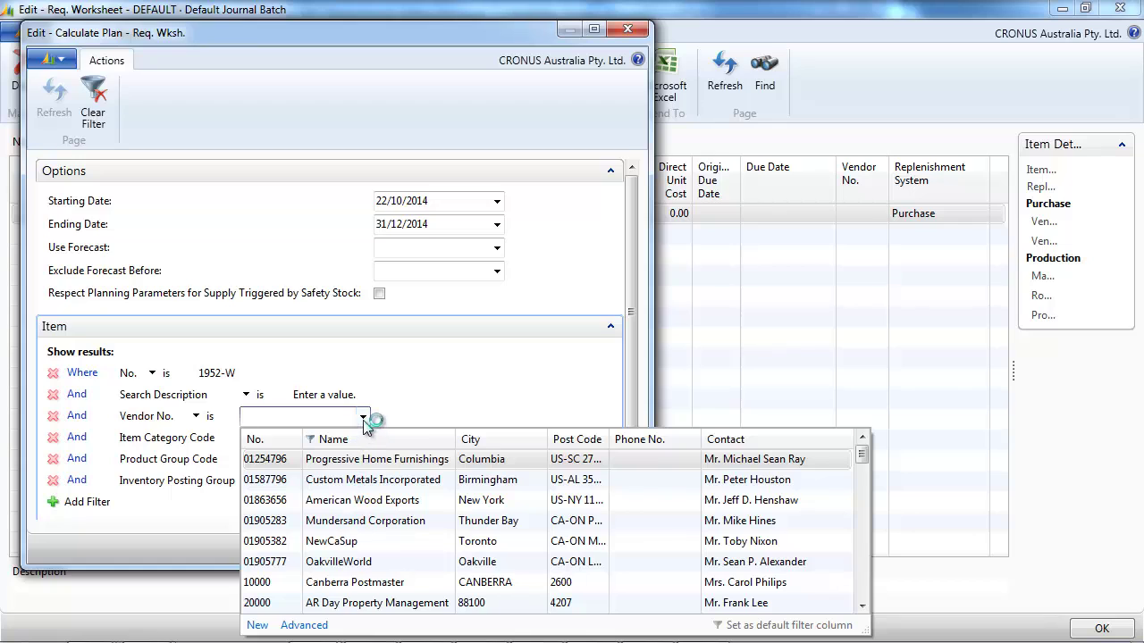
{"action": "left_click", "coordinate": [362, 418]}
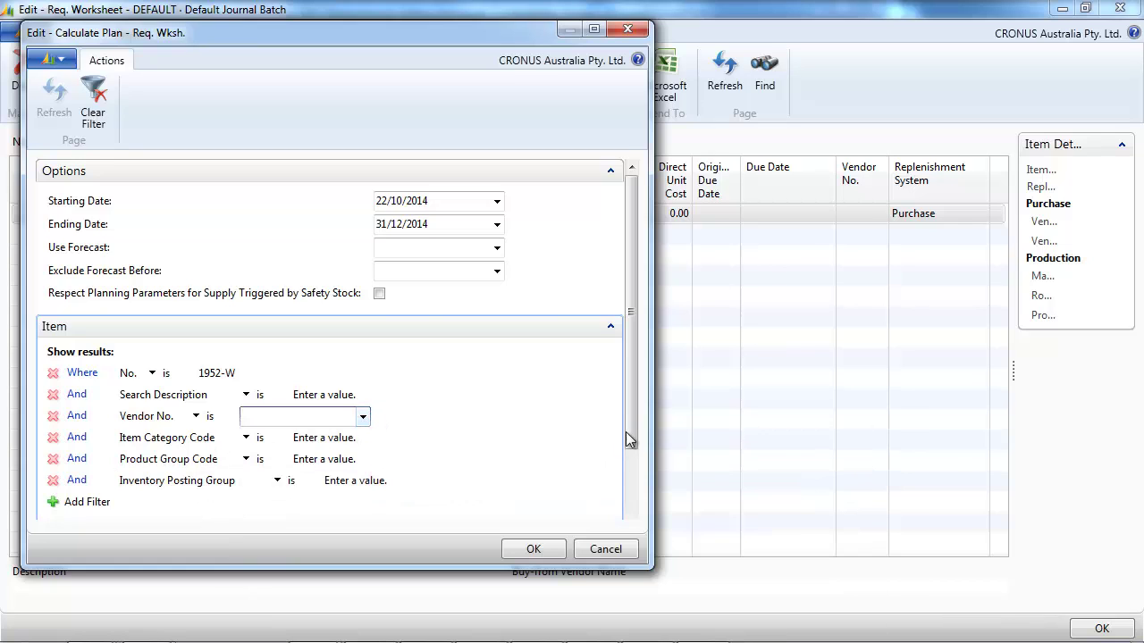
{"action": "left_click_drag", "start_coordinate": [629, 427], "coordinate": [621, 489]}
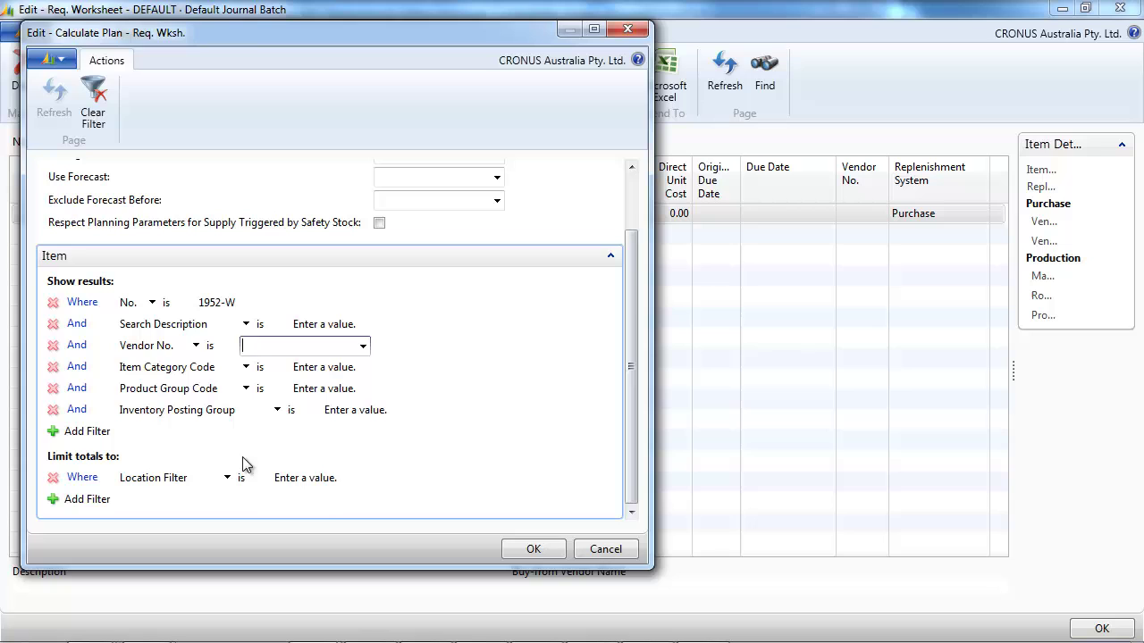
{"action": "left_click", "coordinate": [319, 478]}
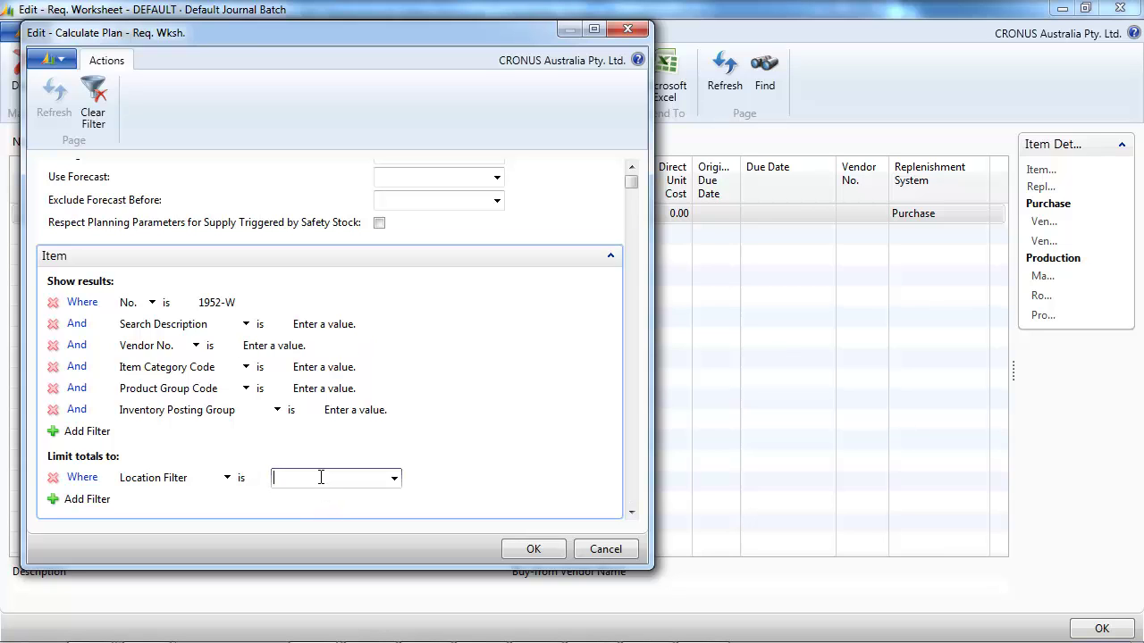
{"action": "left_click", "coordinate": [531, 548]}
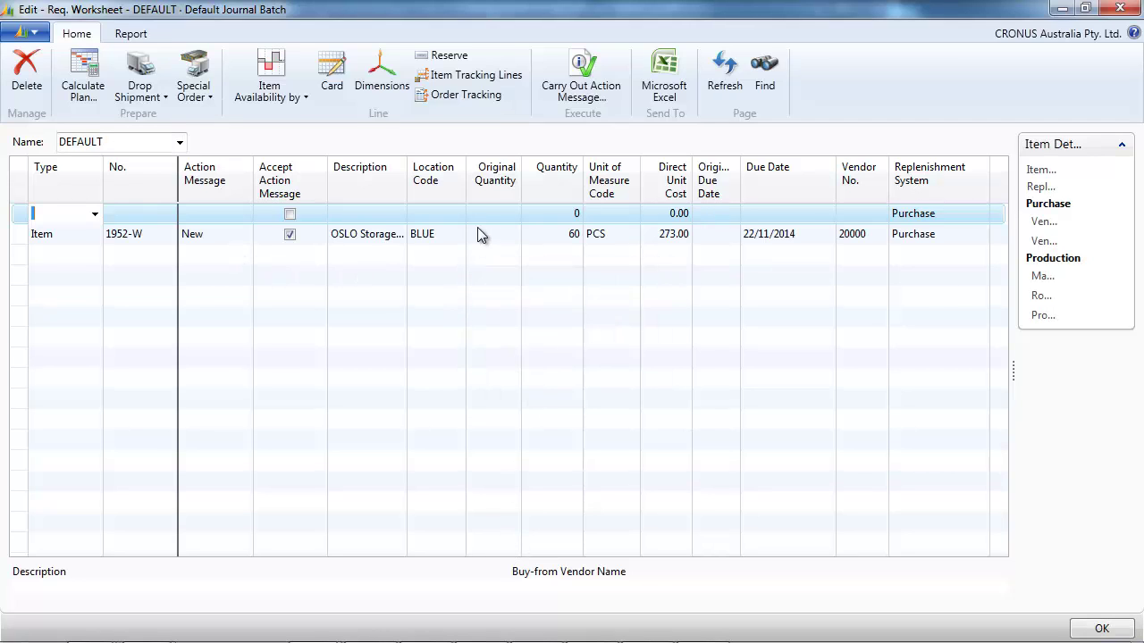
Review the order tracking for the suggested 1952-W line, including its untracked planning elements, and return to the requisition worksheet.
{"action": "left_click", "coordinate": [478, 234]}
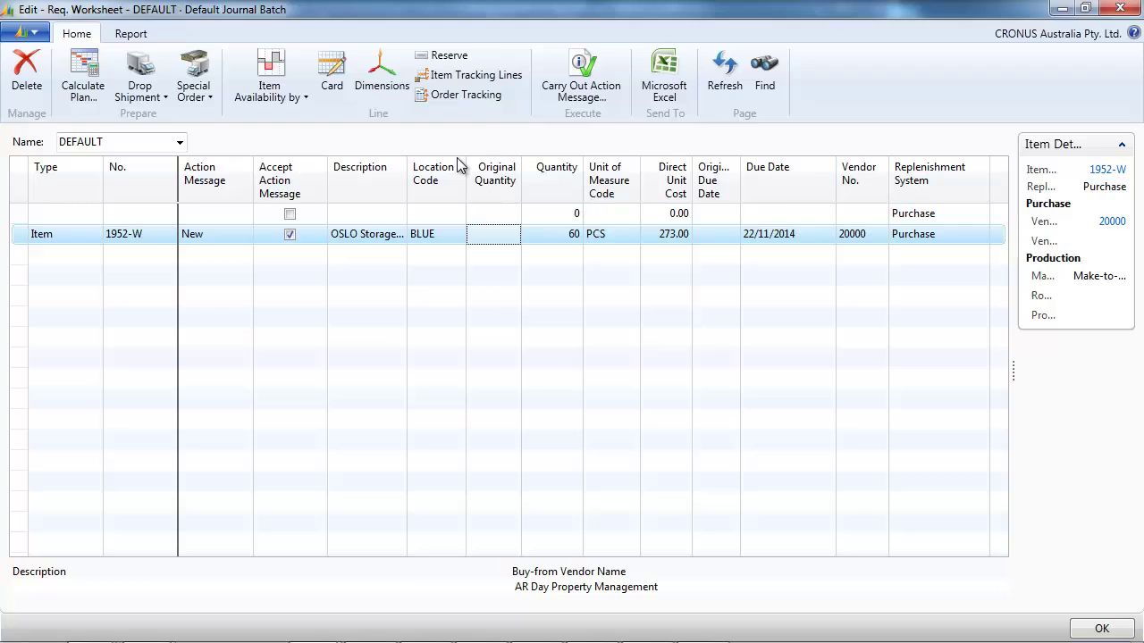
{"action": "left_click", "coordinate": [476, 98]}
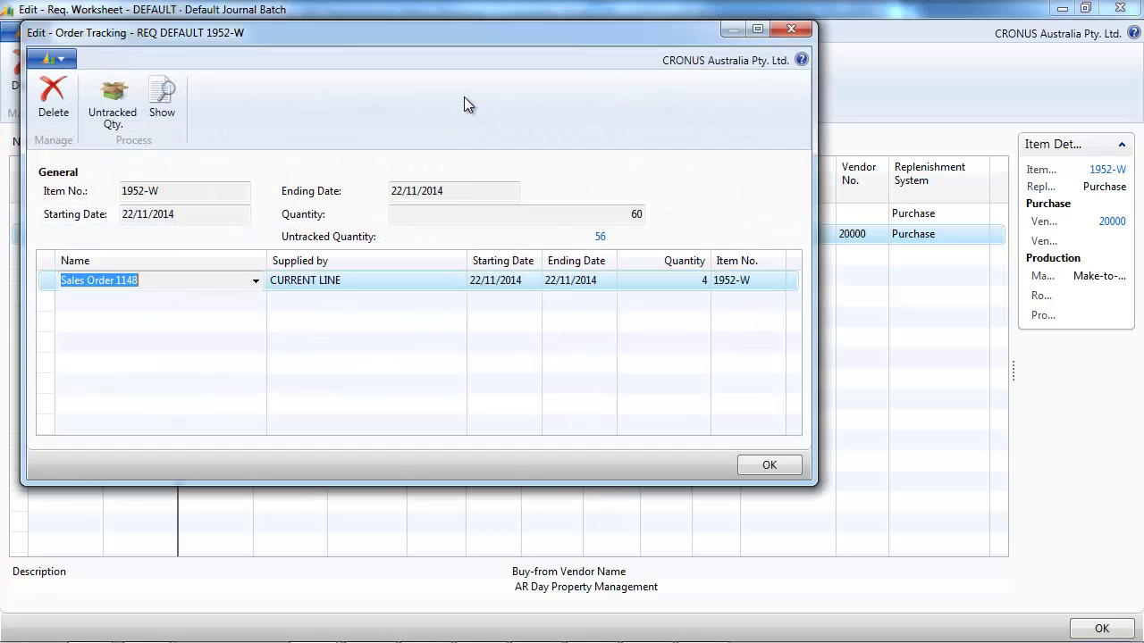
{"action": "left_click", "coordinate": [635, 214]}
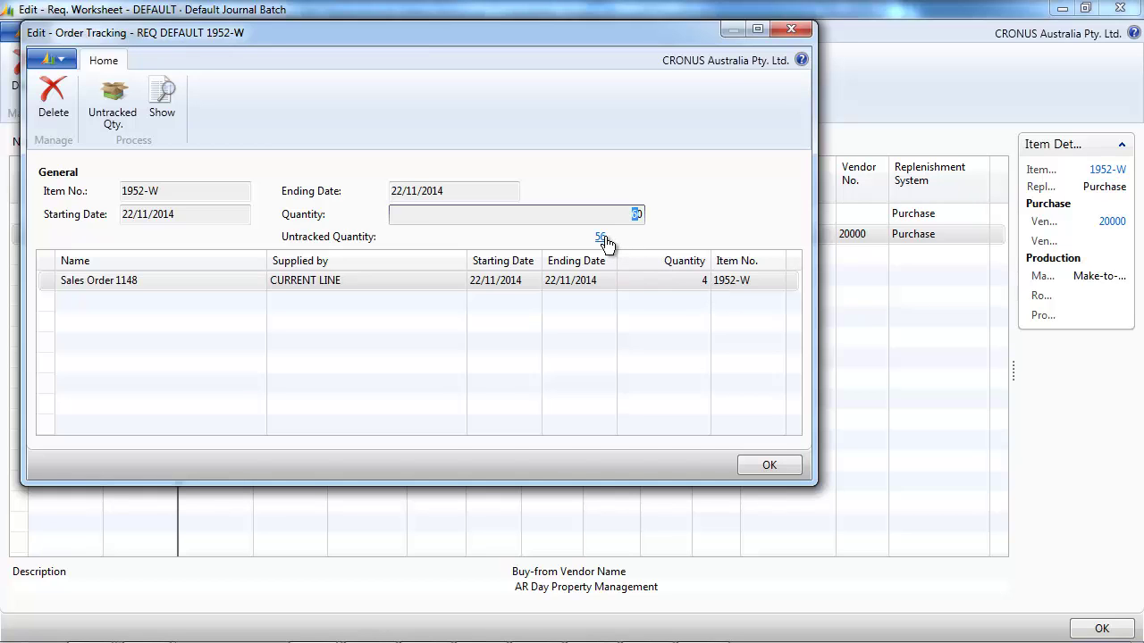
{"action": "left_click", "coordinate": [602, 236]}
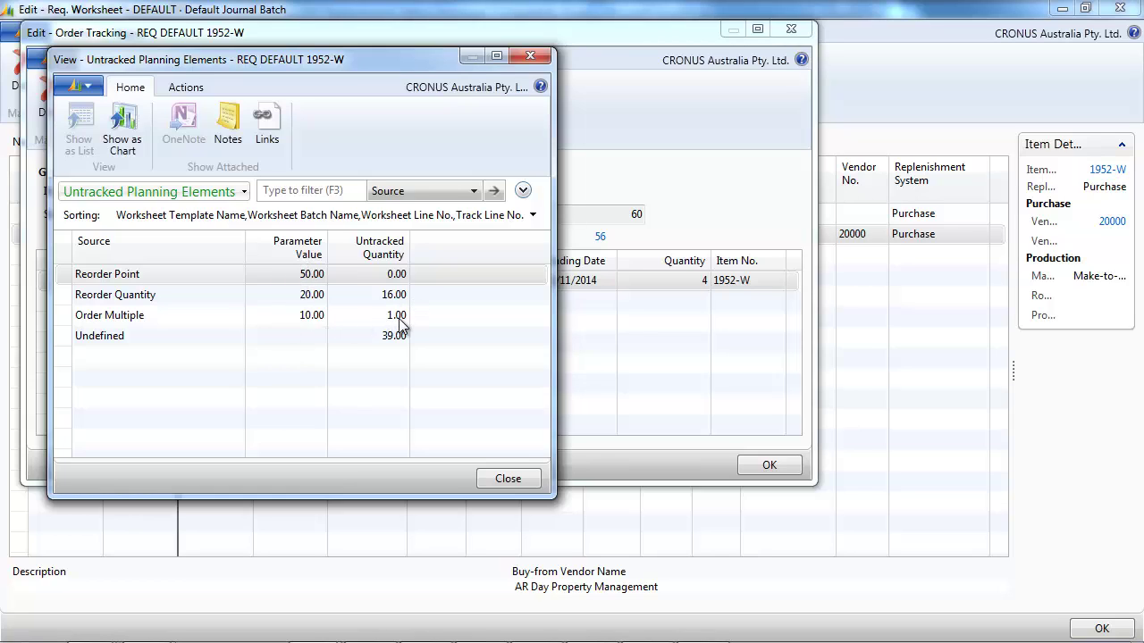
{"action": "left_click", "coordinate": [530, 56]}
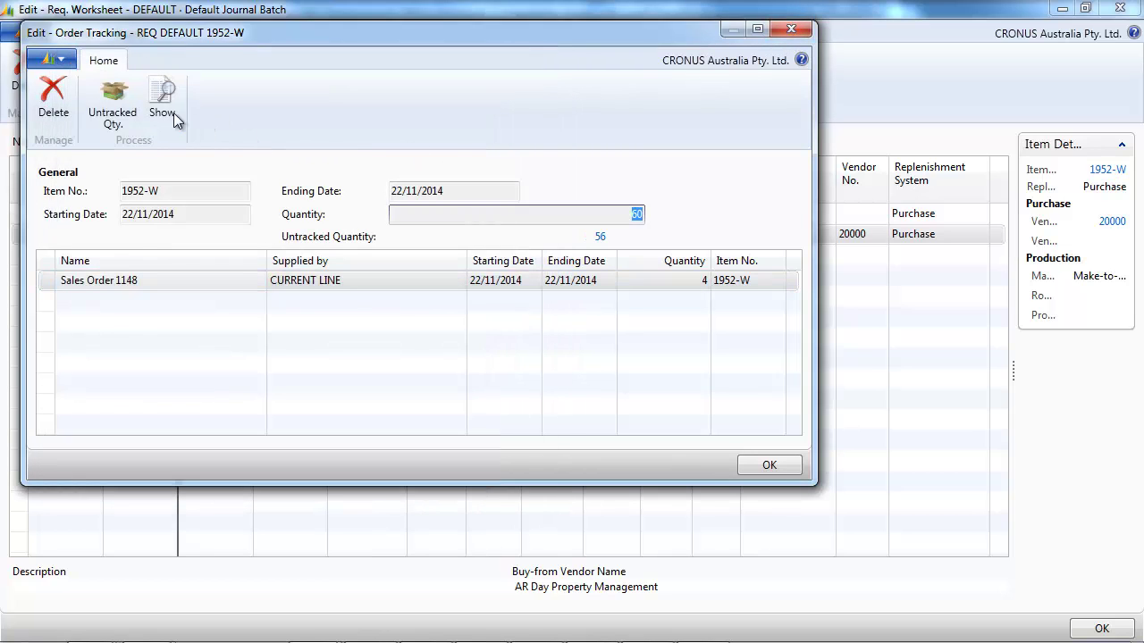
{"action": "left_click", "coordinate": [790, 29]}
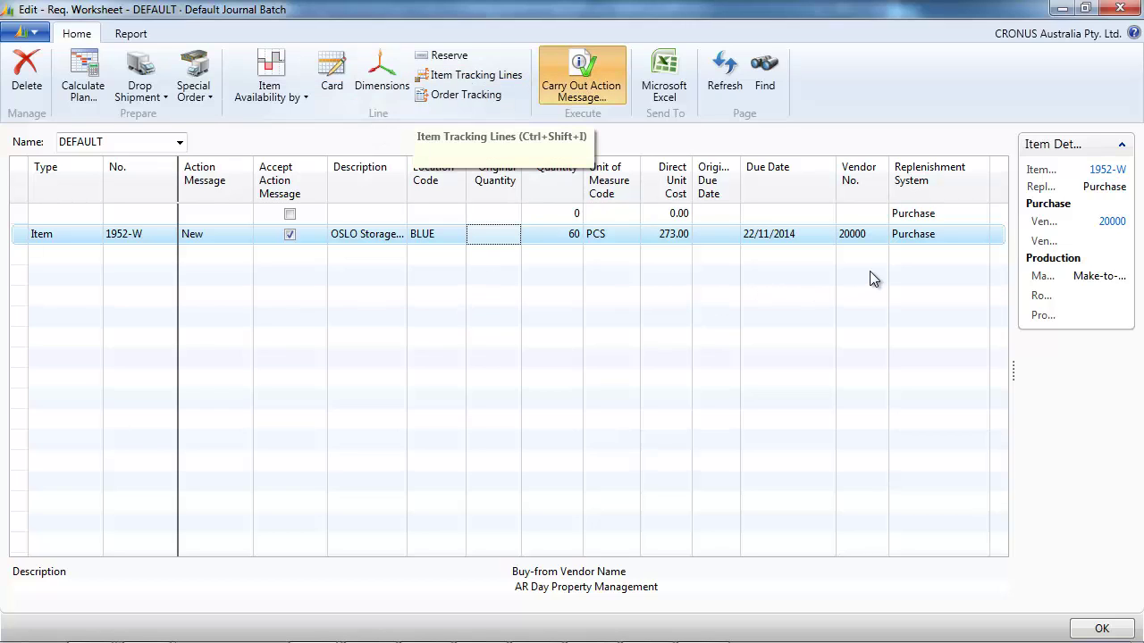
Carry out the action message for the 1952-W line without printing orders, and close the requisition worksheet.
{"action": "left_click", "coordinate": [582, 81]}
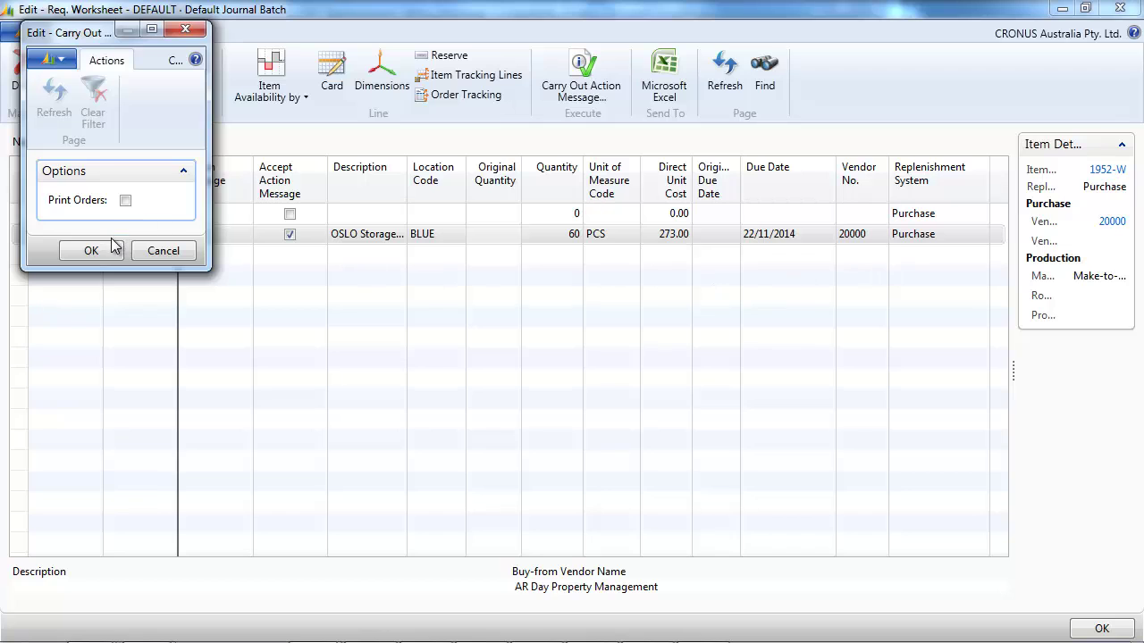
{"action": "left_click", "coordinate": [108, 254]}
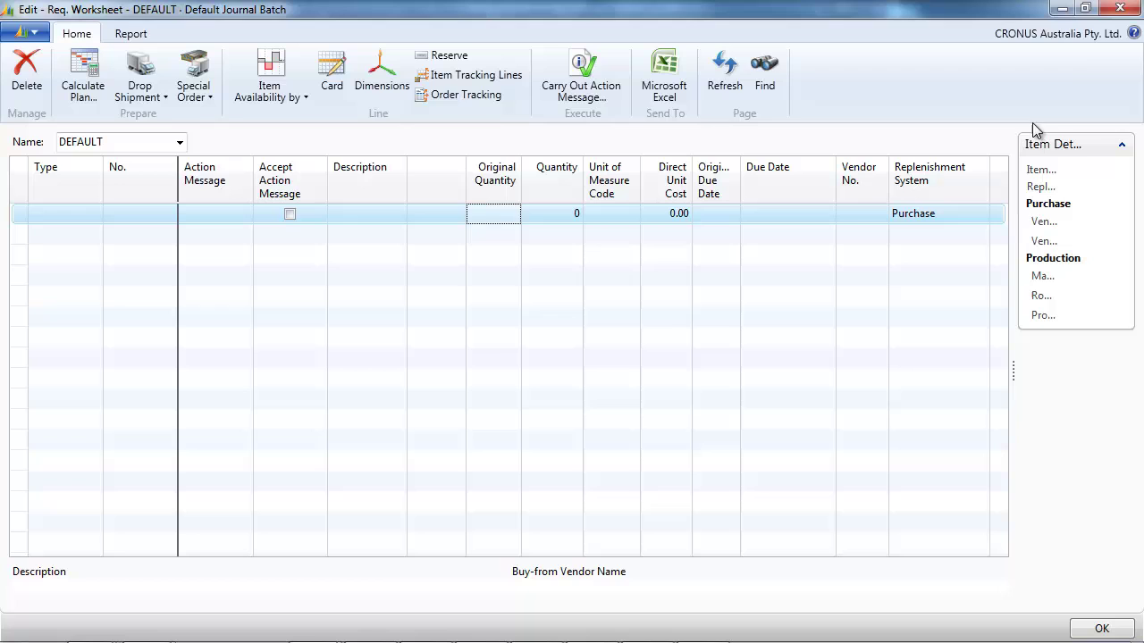
{"action": "left_click", "coordinate": [1120, 8]}
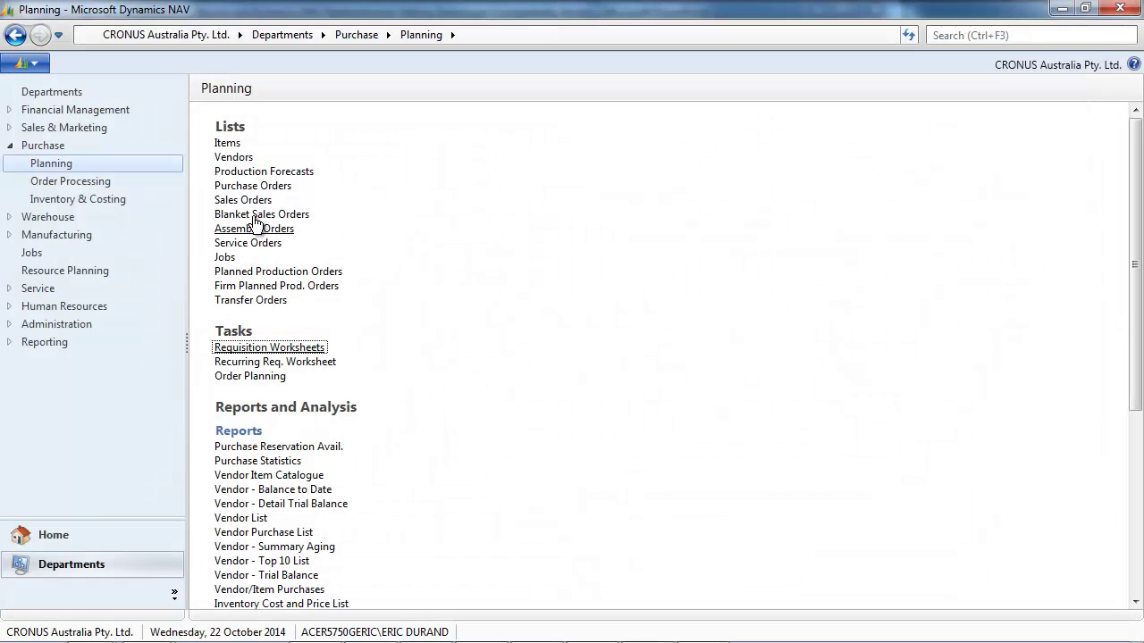
Open the new AR Day Property Management purchase order for location BLUE and review its line receipt dates and shipping details.
{"action": "left_click", "coordinate": [269, 187]}
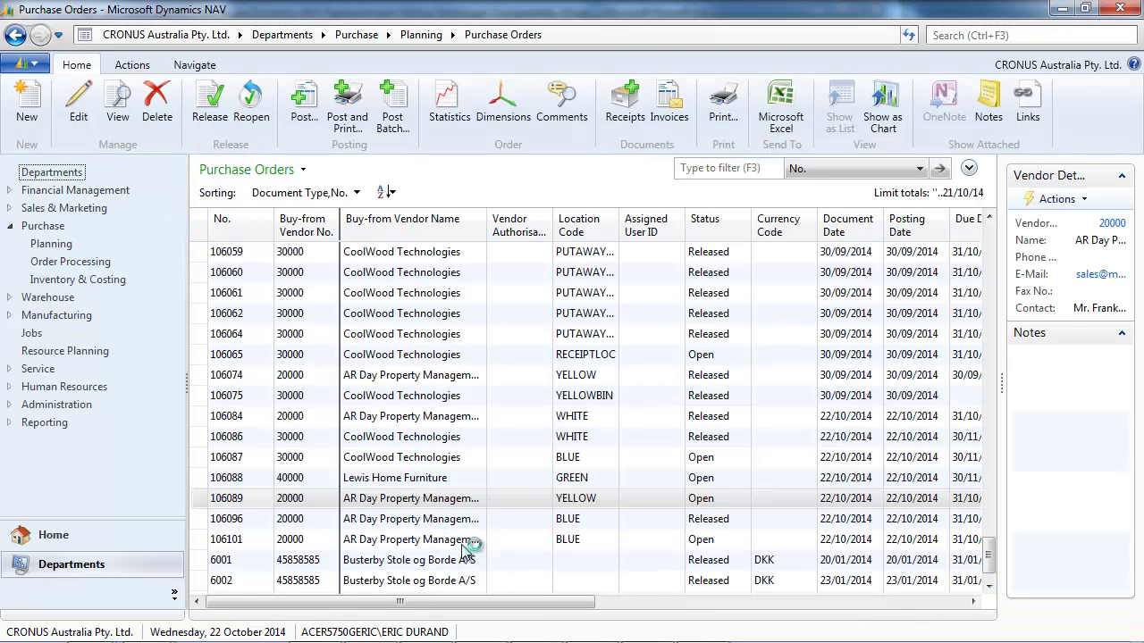
{"action": "left_click", "coordinate": [463, 545]}
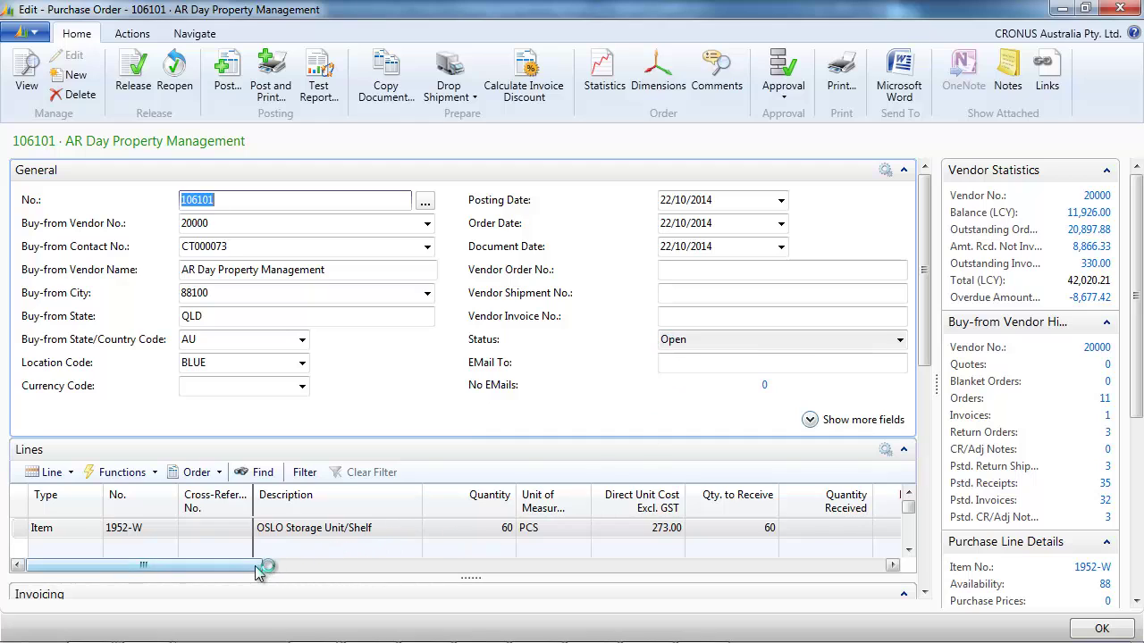
{"action": "left_click_drag", "start_coordinate": [255, 564], "coordinate": [565, 587]}
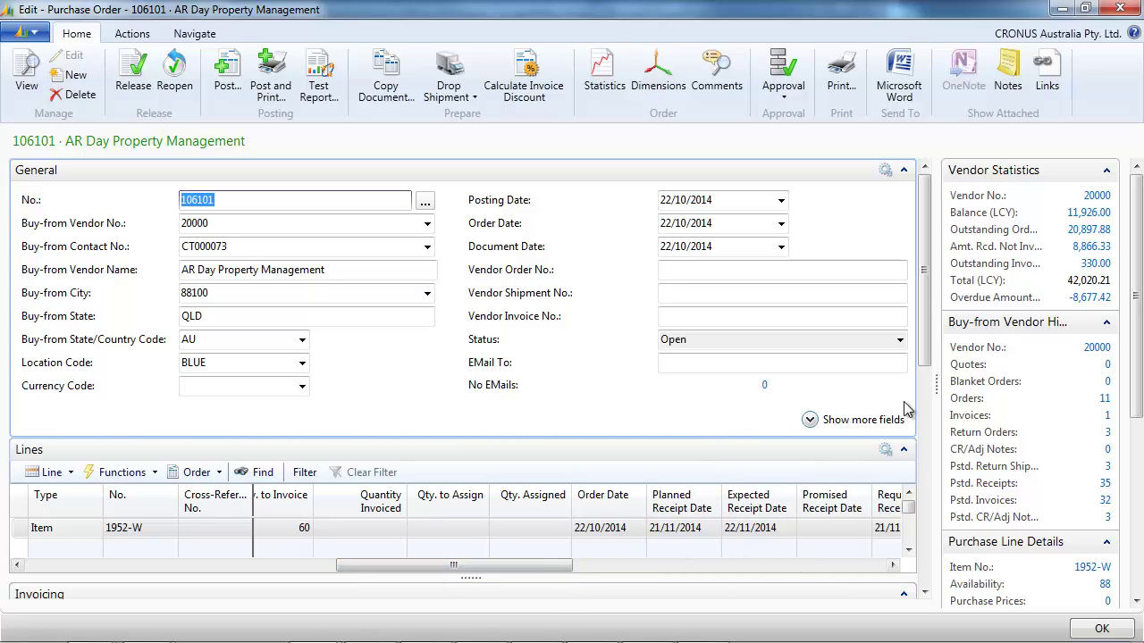
{"action": "left_click_drag", "start_coordinate": [924, 366], "coordinate": [929, 589]}
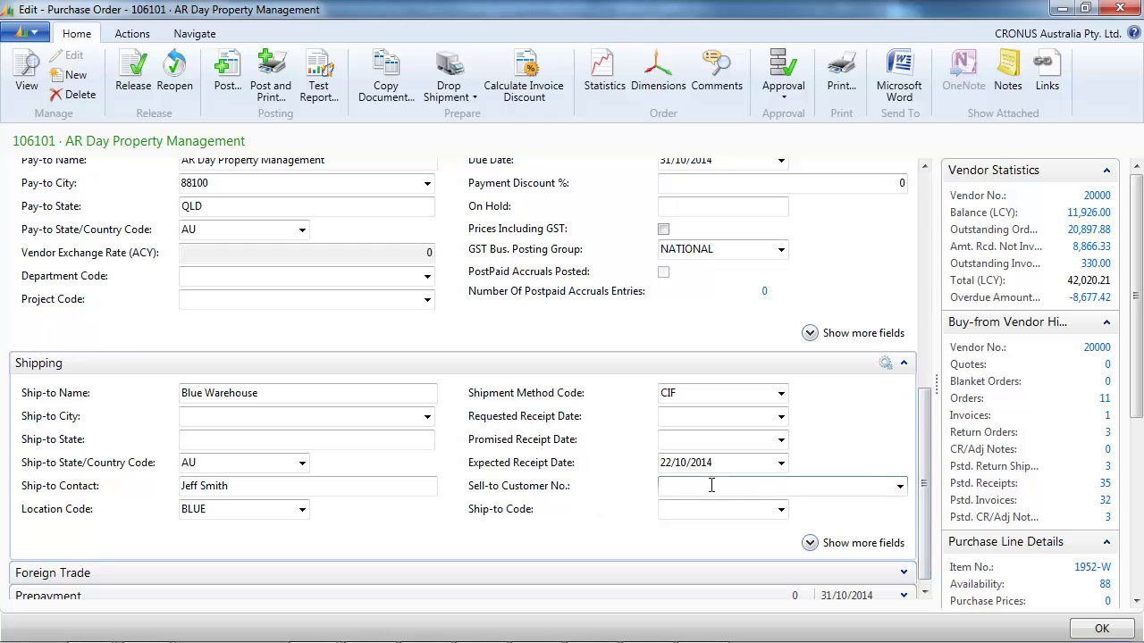
{"action": "left_click_drag", "start_coordinate": [924, 471], "coordinate": [922, 184]}
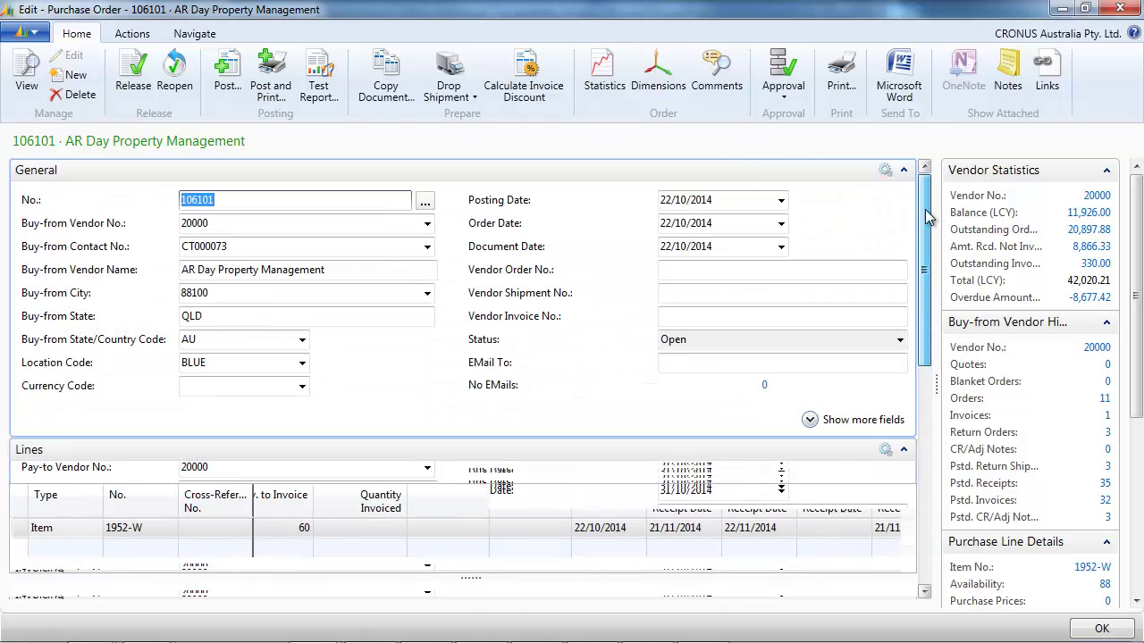
Preview the purchase order printout, close the preview, and release the order.
{"action": "left_click", "coordinate": [133, 34]}
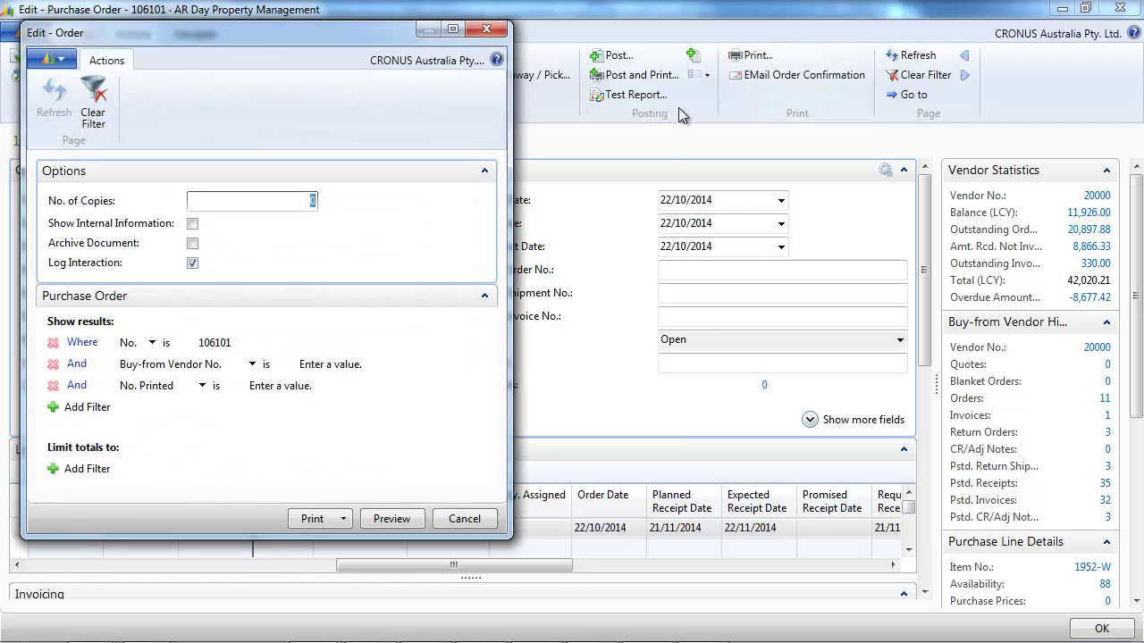
{"action": "left_click", "coordinate": [385, 520]}
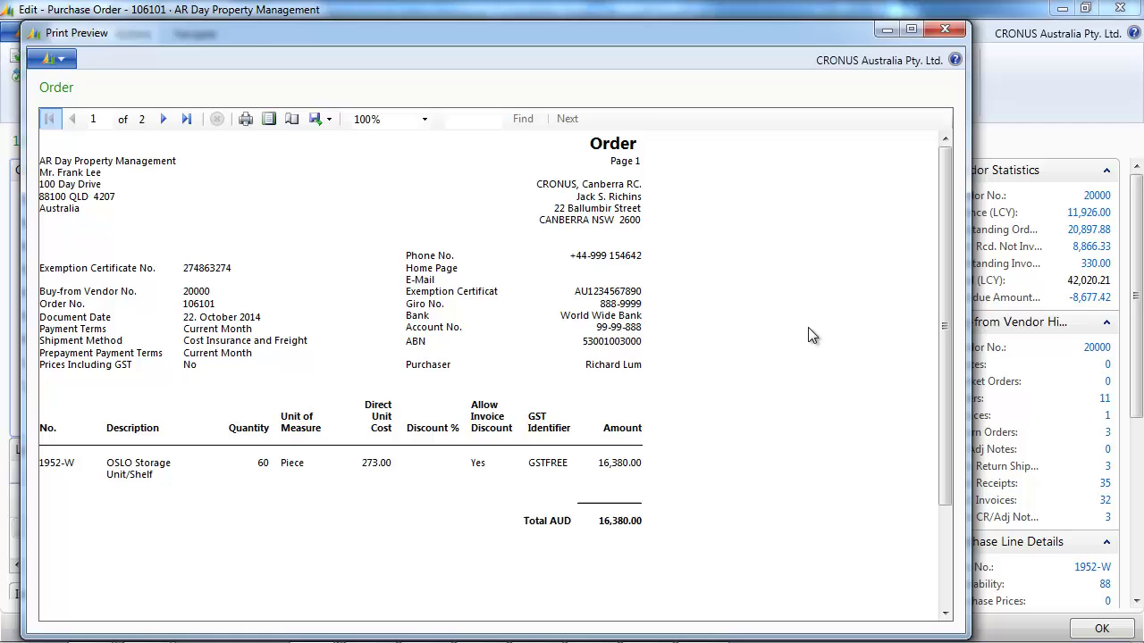
{"action": "left_click", "coordinate": [945, 31]}
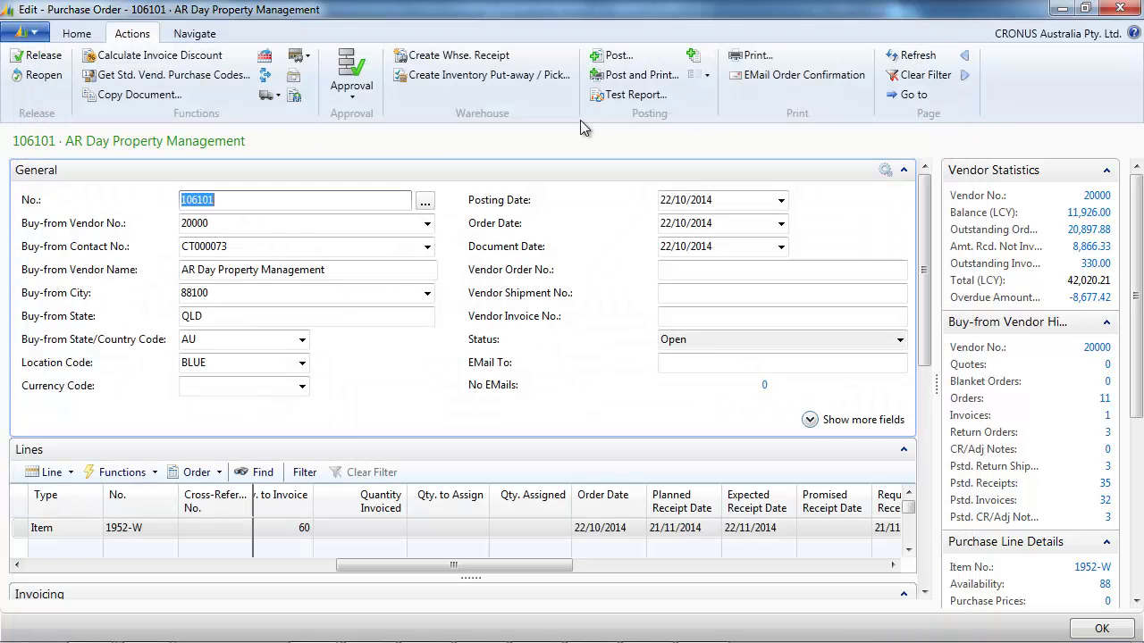
{"action": "left_click", "coordinate": [40, 56]}
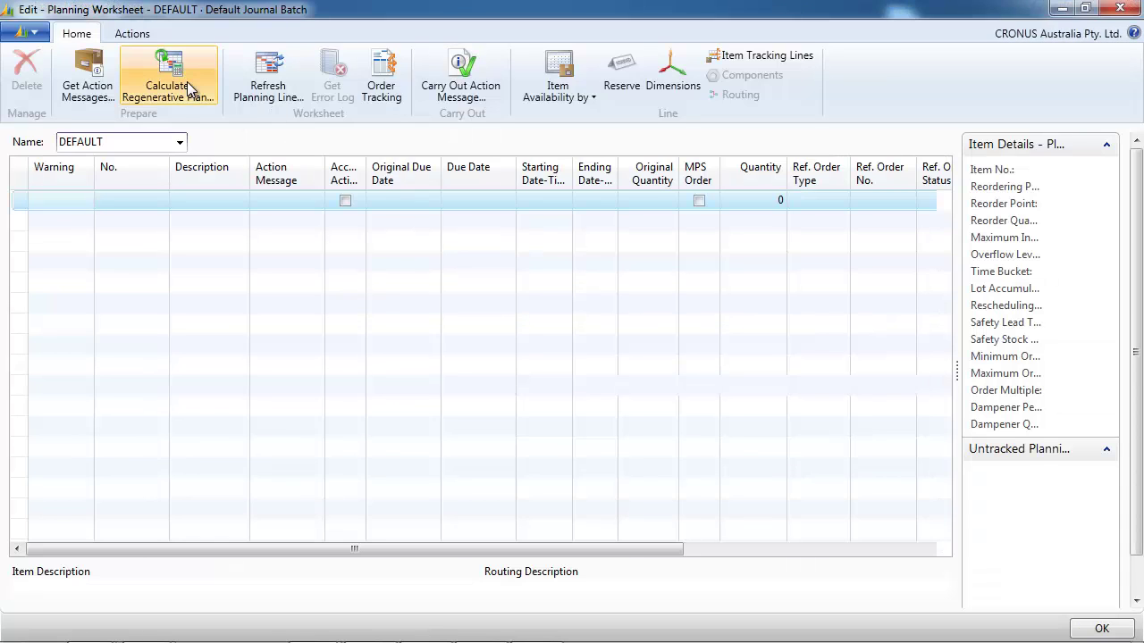
Calculate a regenerative plan for item 1952-W in the planning worksheet, with MPS and MRP, from 22/10/2014 to 31/12/2014.
{"action": "left_click", "coordinate": [189, 86]}
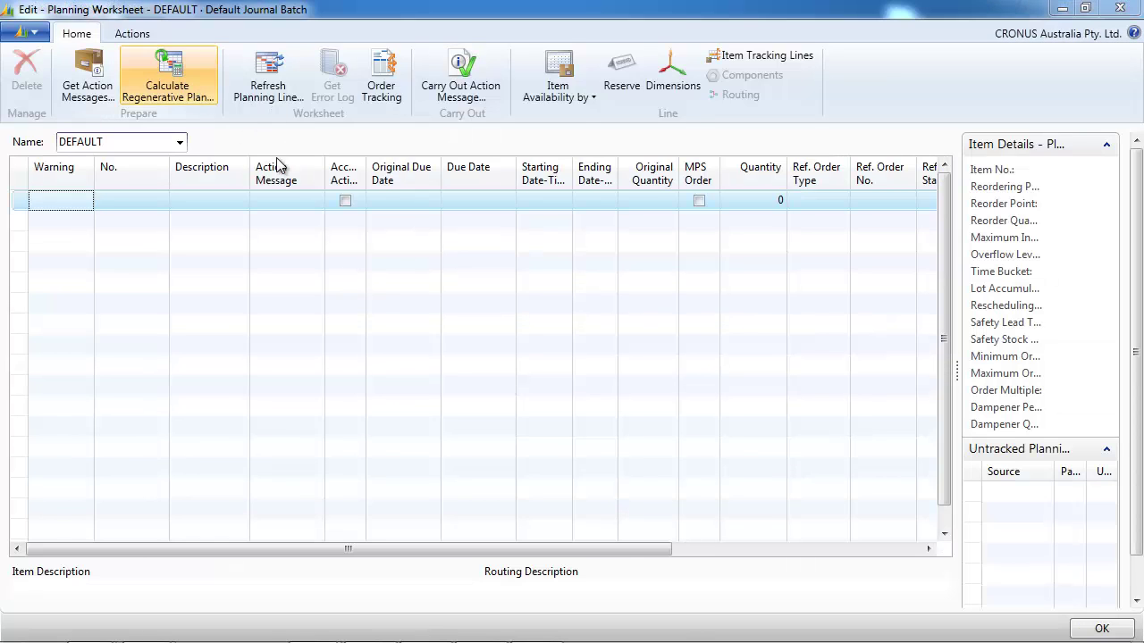
{"action": "left_click_drag", "start_coordinate": [364, 255], "coordinate": [296, 259]}
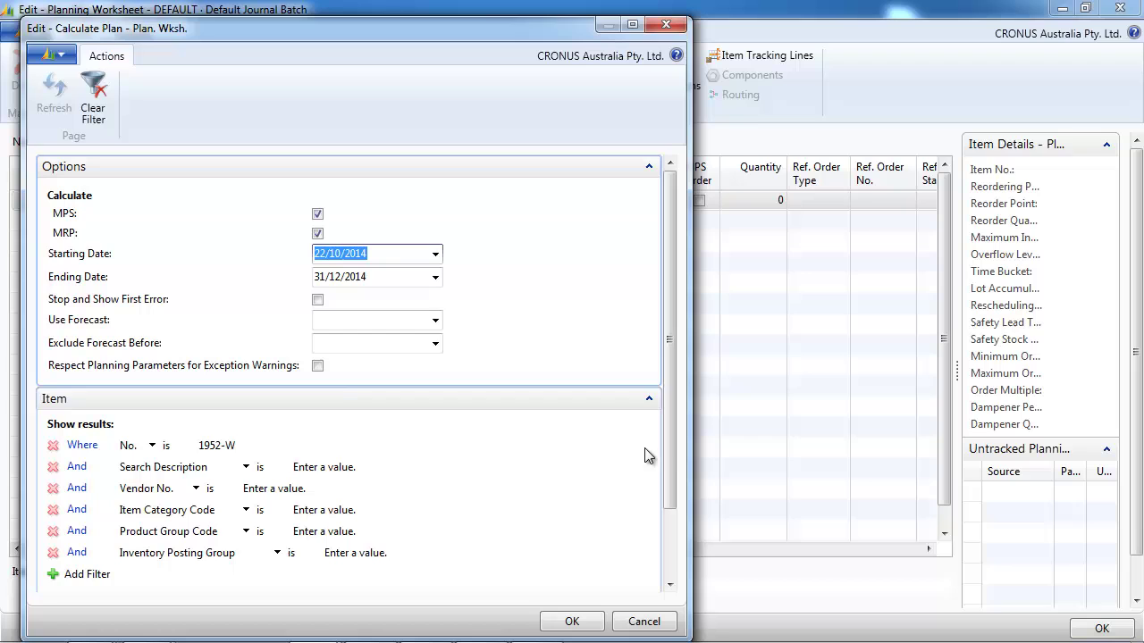
{"action": "left_click_drag", "start_coordinate": [669, 459], "coordinate": [666, 542]}
{"action": "left_click", "coordinate": [590, 621]}
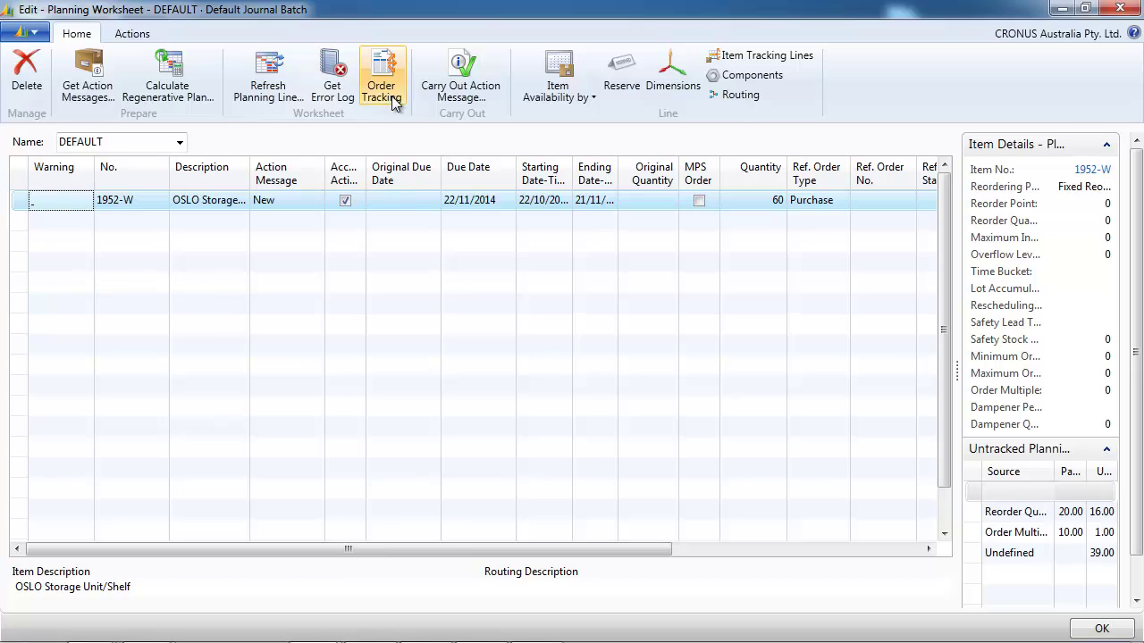
Review the remaining columns of the planned 1952-W line, and carry out its action message with the purchase order option Make Purch. Orders.
{"action": "left_click_drag", "start_coordinate": [653, 554], "coordinate": [893, 548]}
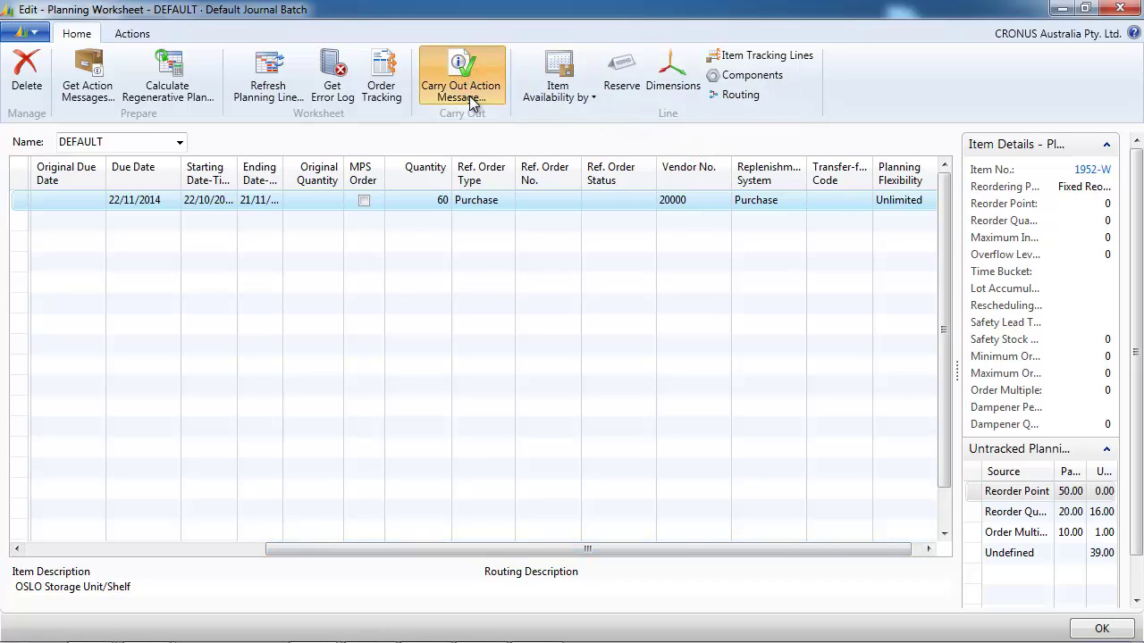
{"action": "left_click", "coordinate": [471, 98]}
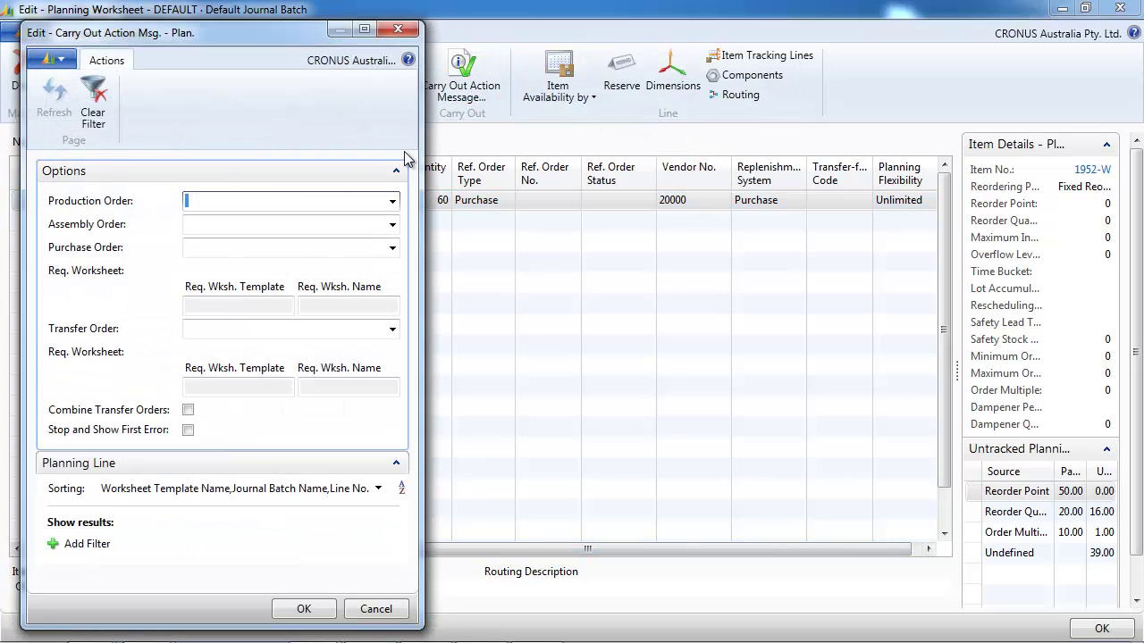
{"action": "left_click", "coordinate": [267, 247]}
{"action": "left_click", "coordinate": [392, 250]}
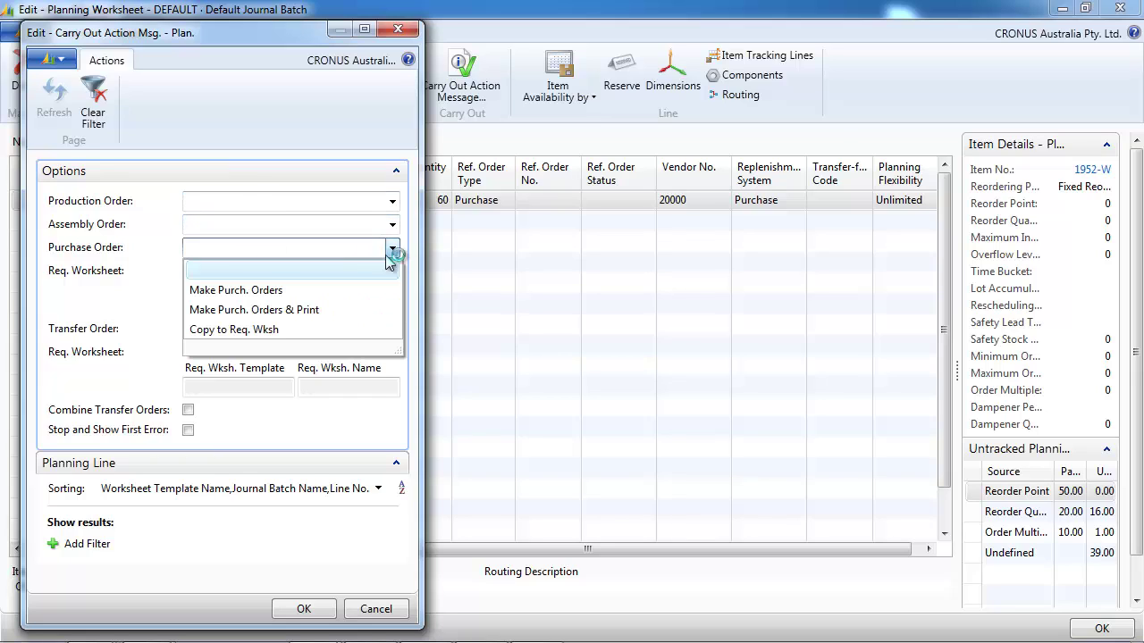
{"action": "left_click", "coordinate": [295, 291]}
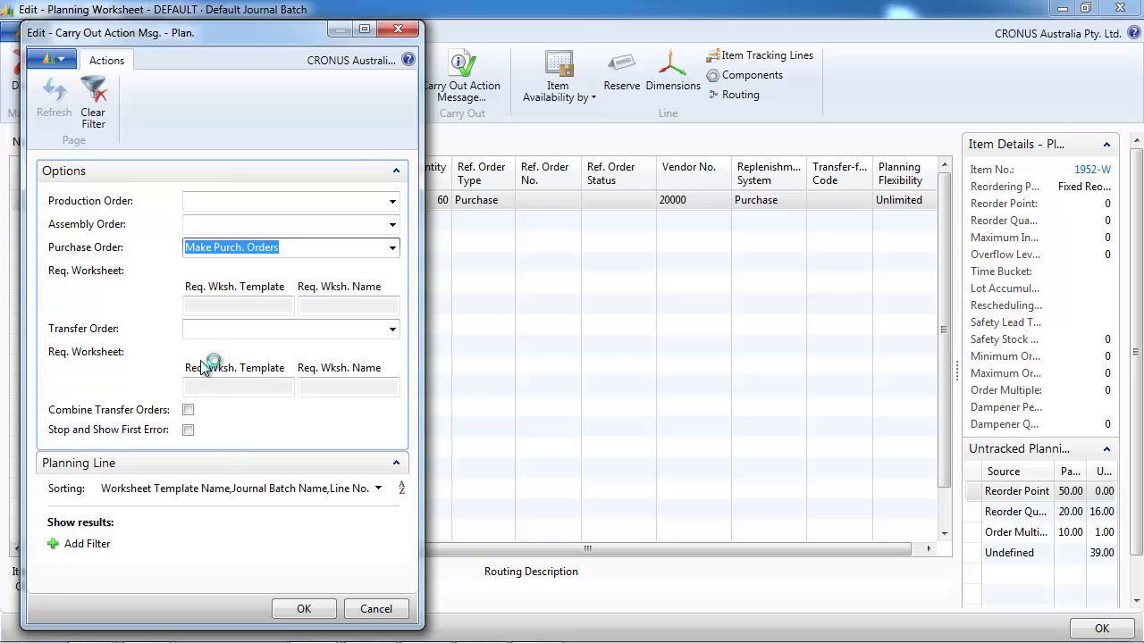
{"action": "left_click", "coordinate": [302, 611]}
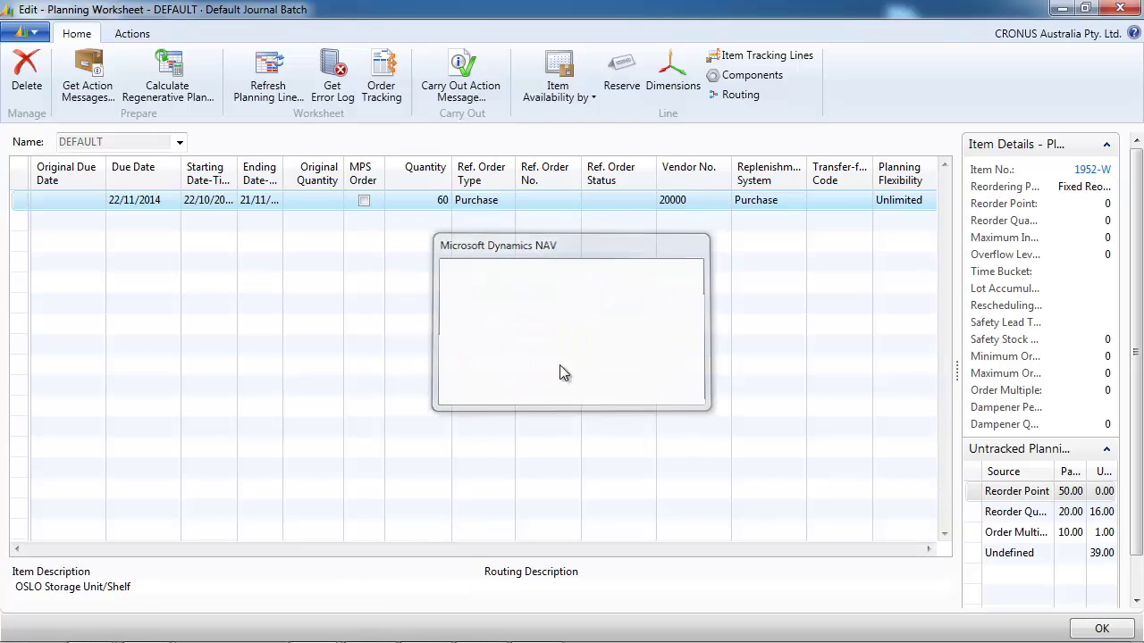
Close the planning worksheet and open the latest AR Day Property Management purchase order for location BLUE from the purchase orders list.
{"action": "left_click", "coordinate": [1121, 9]}
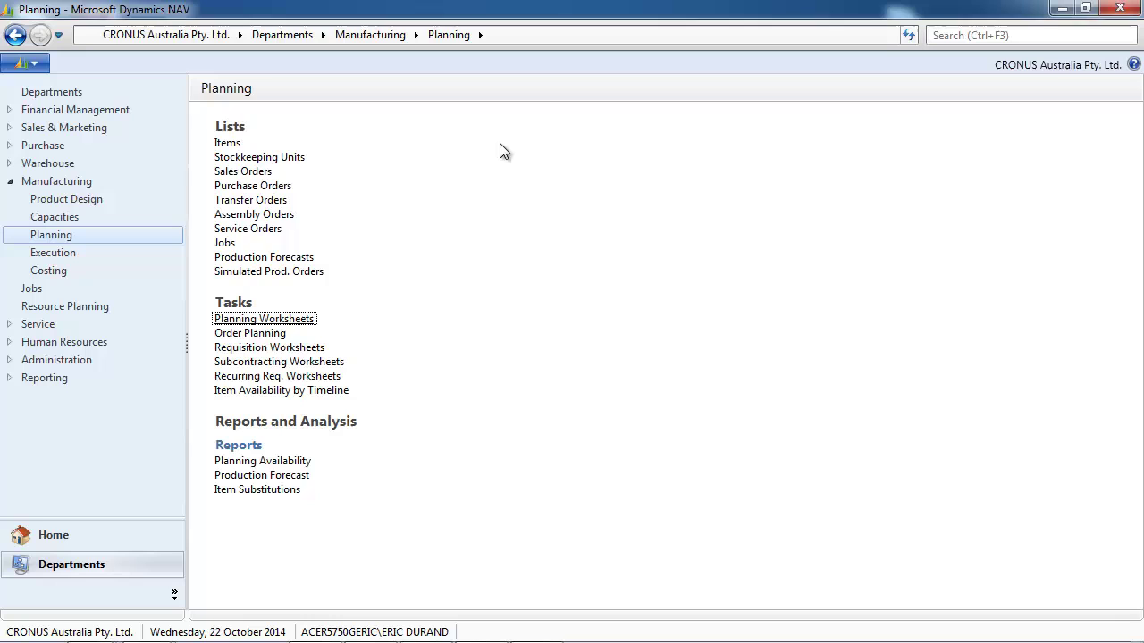
{"action": "left_click", "coordinate": [263, 190]}
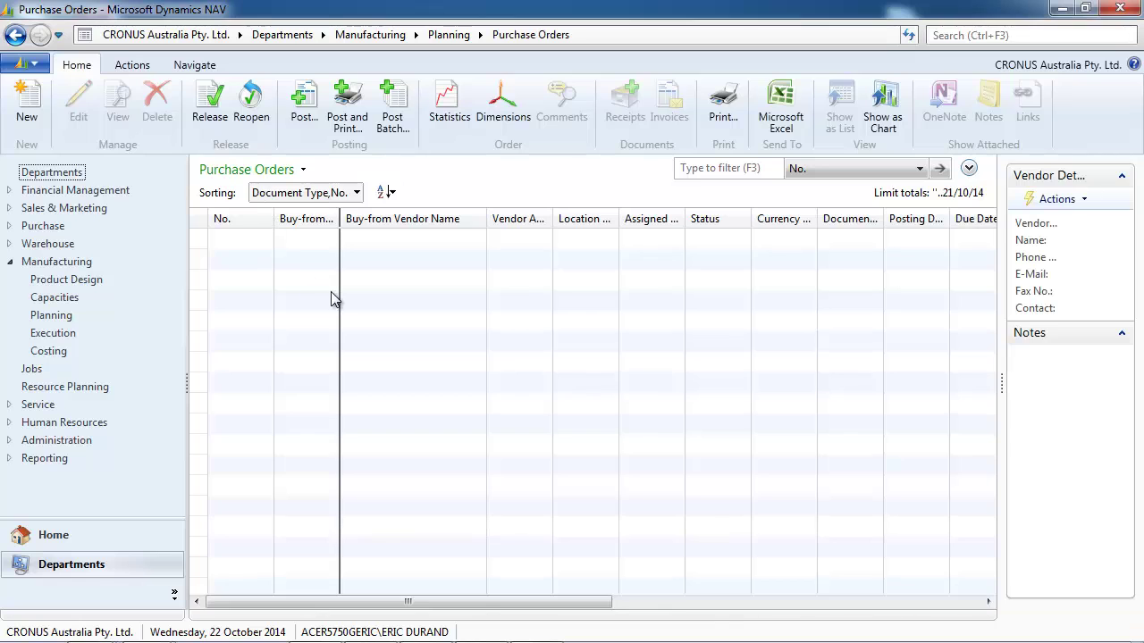
{"action": "scroll", "coordinate": [451, 558], "scroll_direction": "down", "scroll_amount": 2}
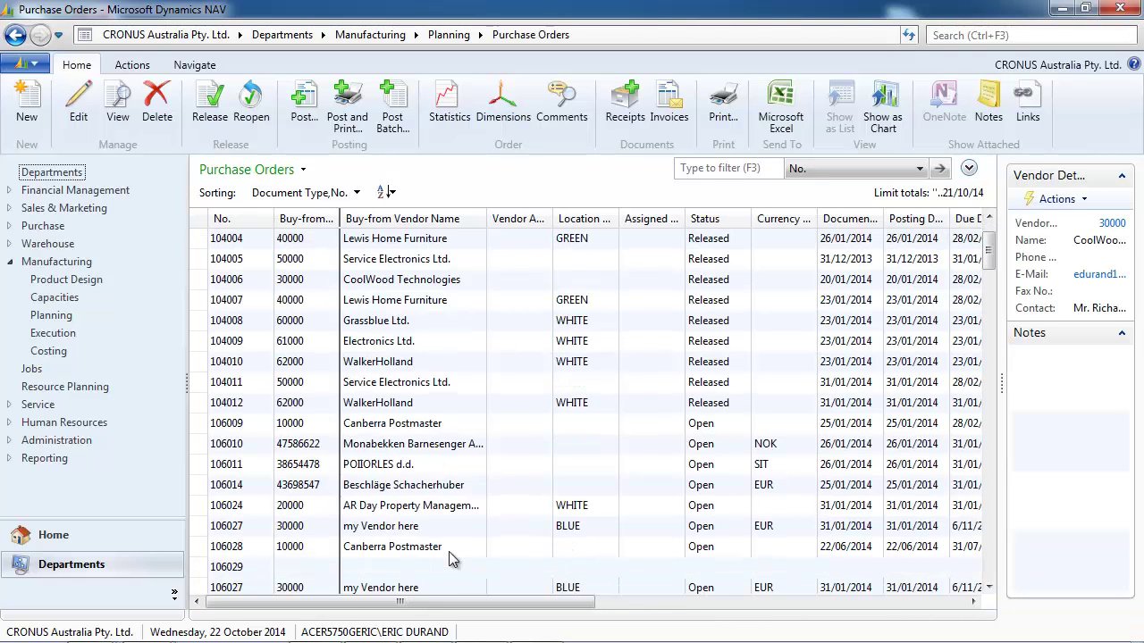
{"action": "scroll", "coordinate": [451, 558], "scroll_direction": "down", "scroll_amount": 7}
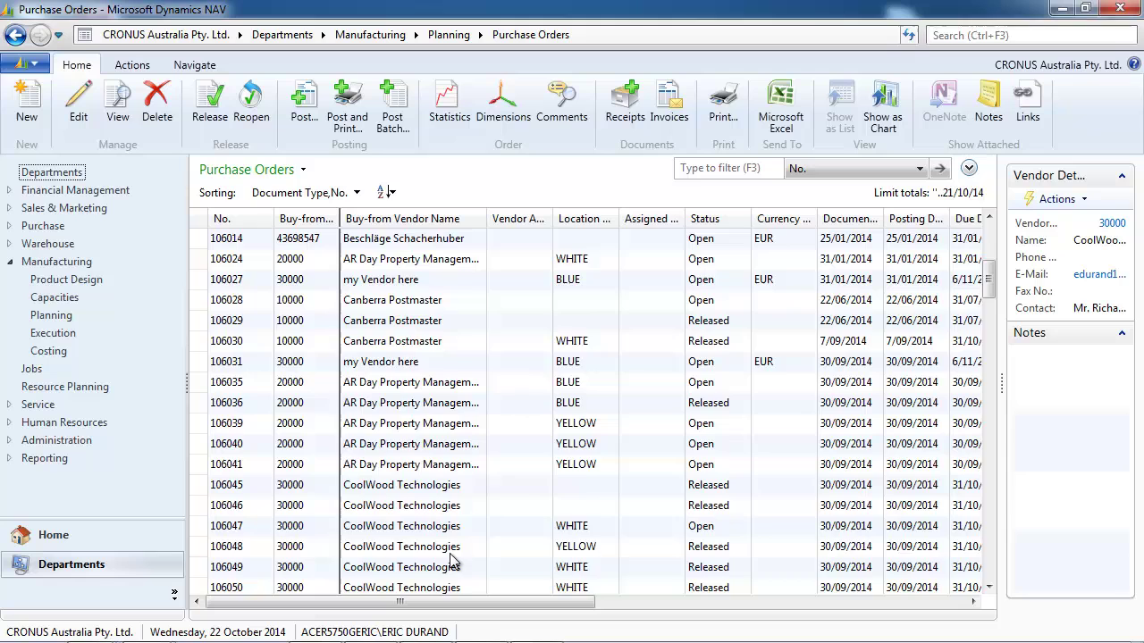
{"action": "scroll", "coordinate": [451, 558], "scroll_direction": "down", "scroll_amount": 7}
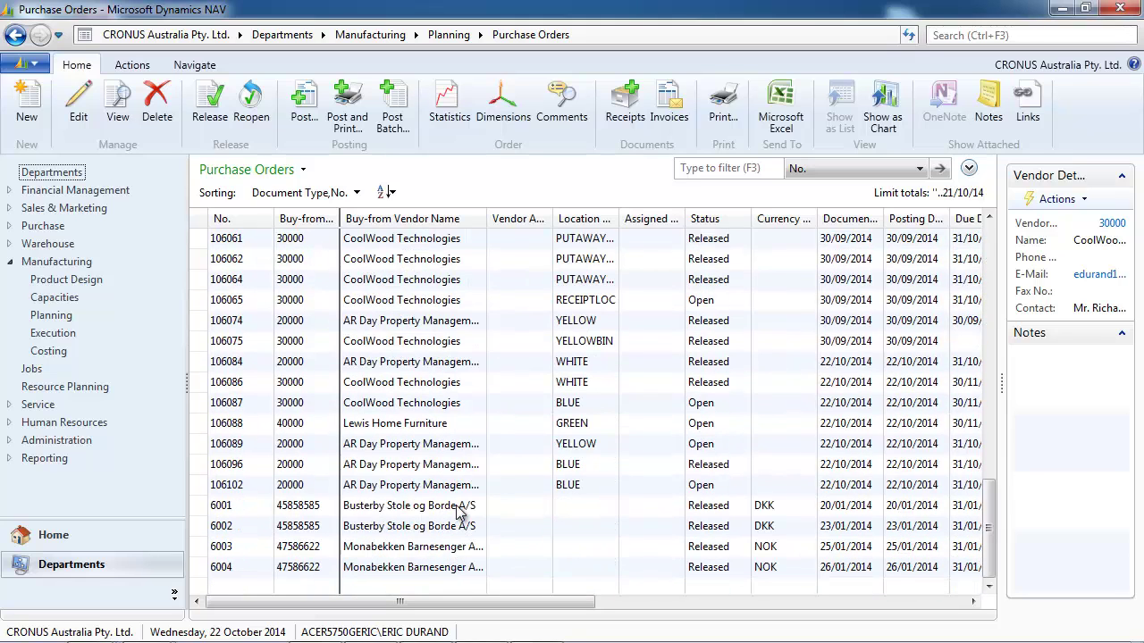
{"action": "left_click", "coordinate": [463, 490]}
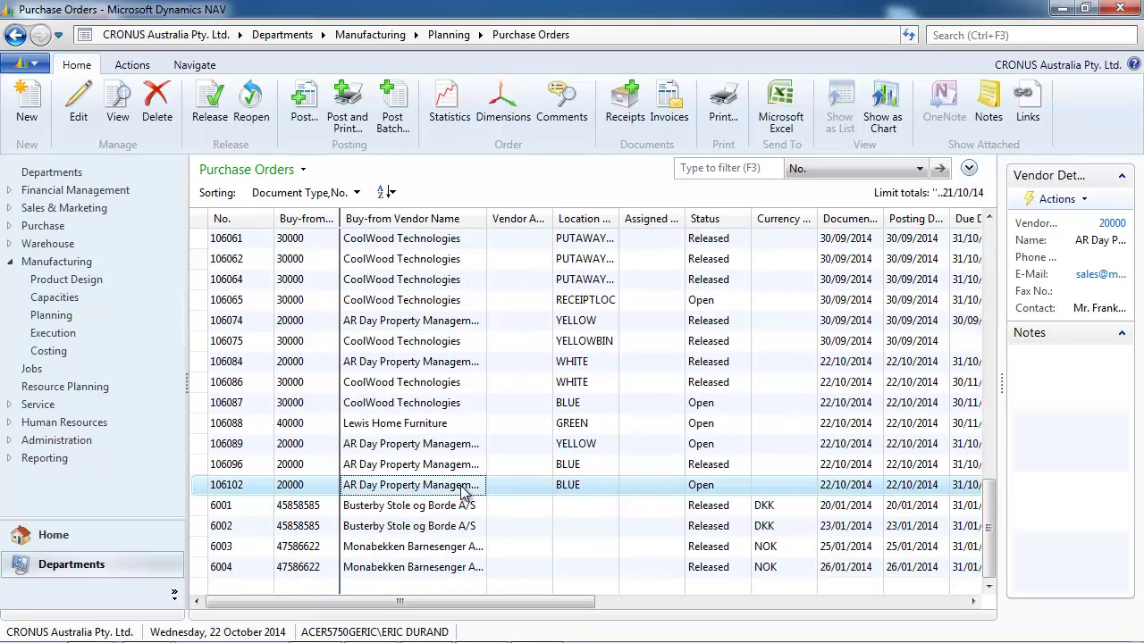
{"action": "double_click", "coordinate": [463, 490]}
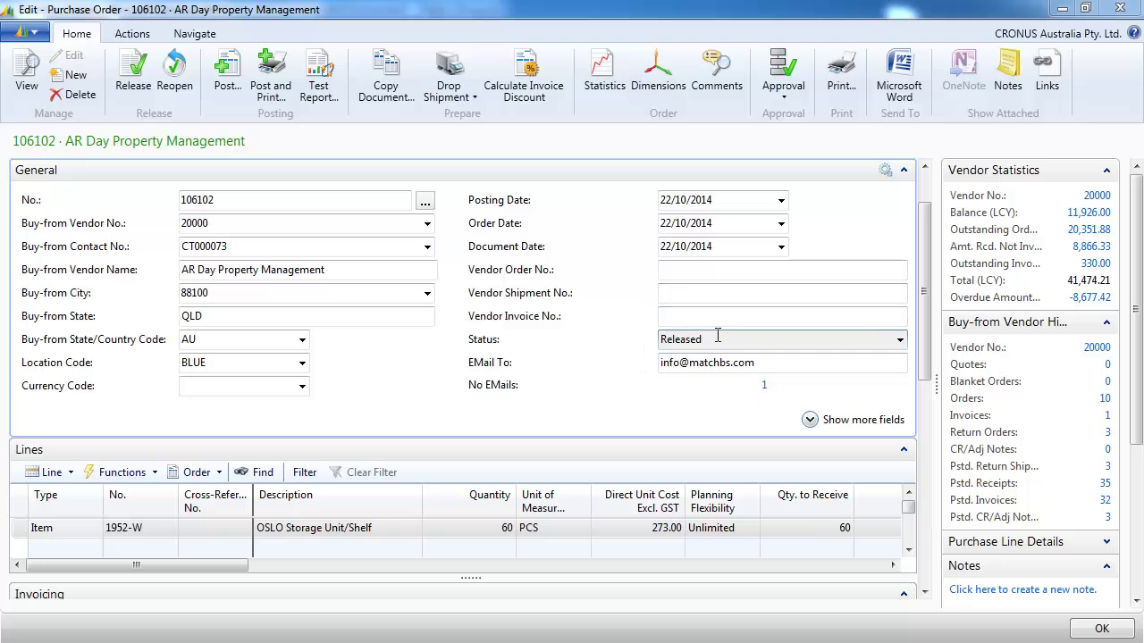
Check the Planning Flexibility options of the 1952-W purchase line, keep Unlimited, and close the purchase order.
{"action": "left_click", "coordinate": [713, 528]}
{"action": "left_click", "coordinate": [755, 528]}
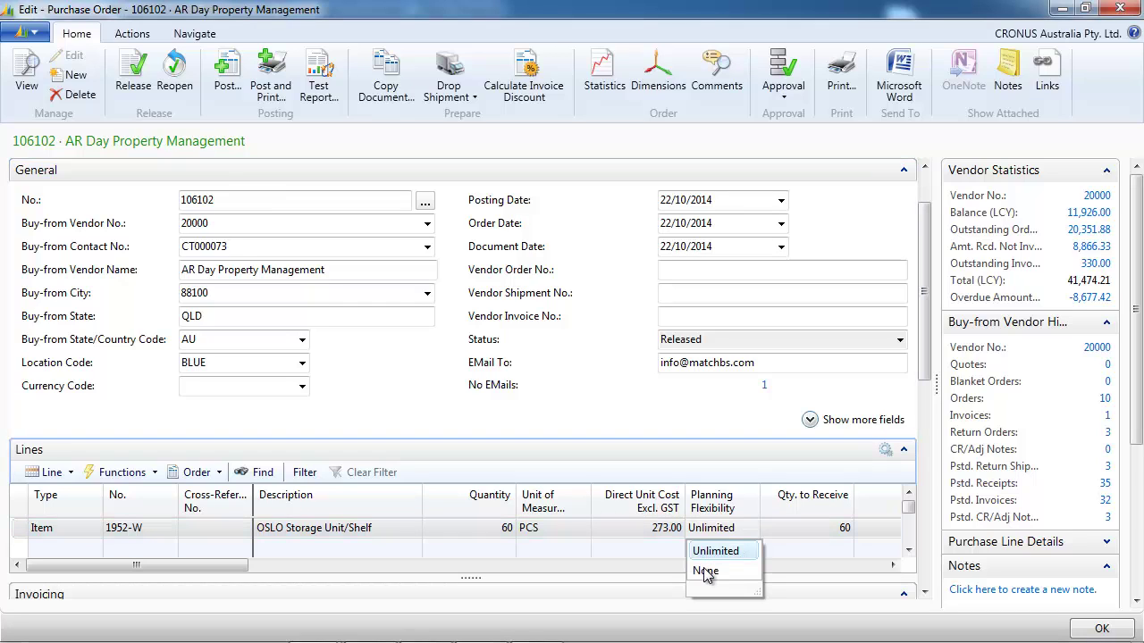
{"action": "left_click", "coordinate": [715, 551]}
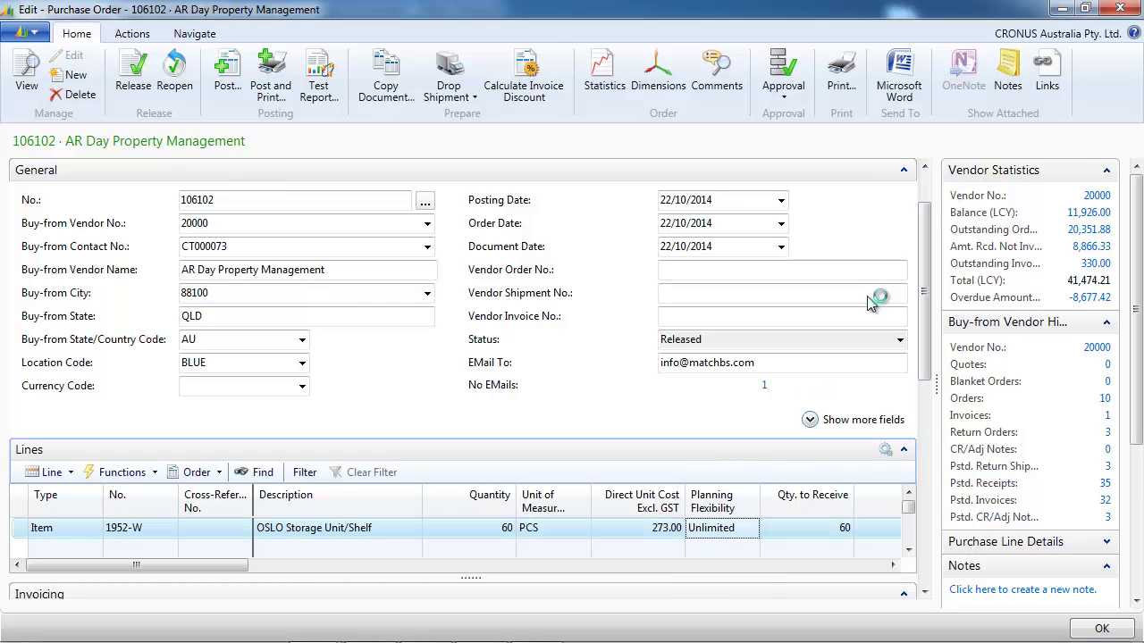
{"action": "left_click", "coordinate": [1122, 9]}
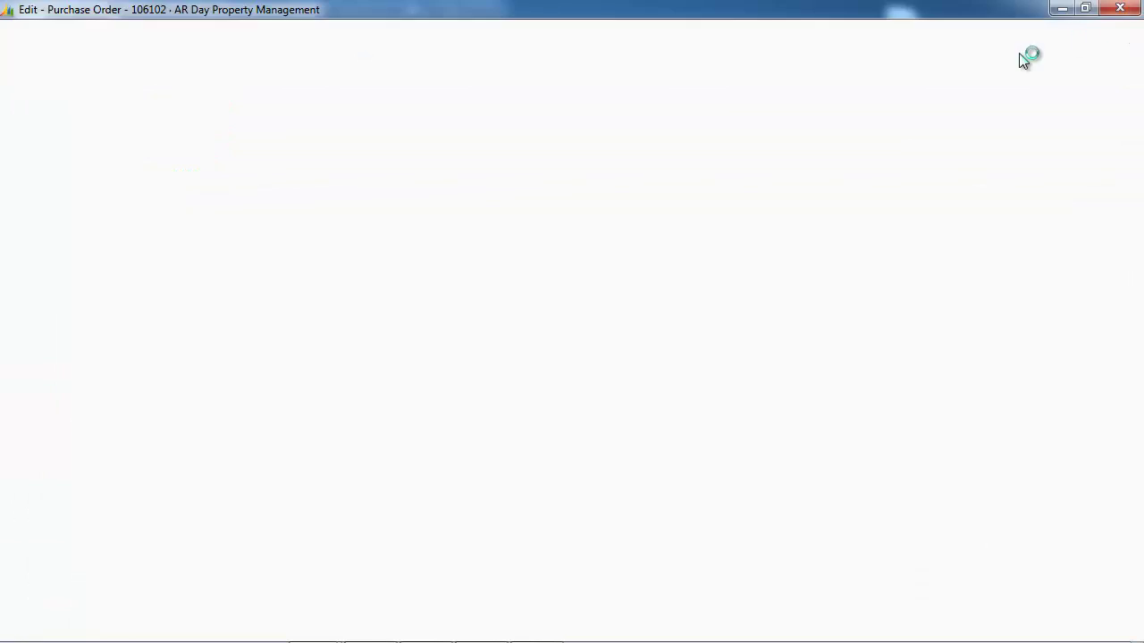
Calculate a plan for item 1952-W in the purchase requisition worksheet from 22/10/2014 to 31/12/2014, and select the Change Qty. line.
{"action": "left_click", "coordinate": [416, 38]}
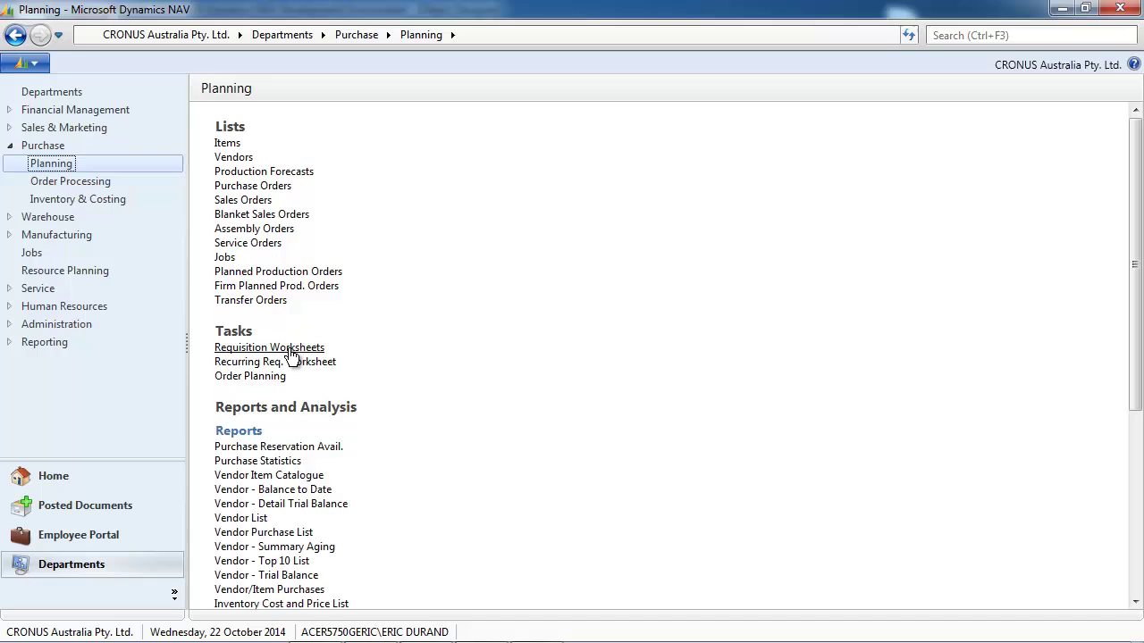
{"action": "left_click", "coordinate": [291, 349]}
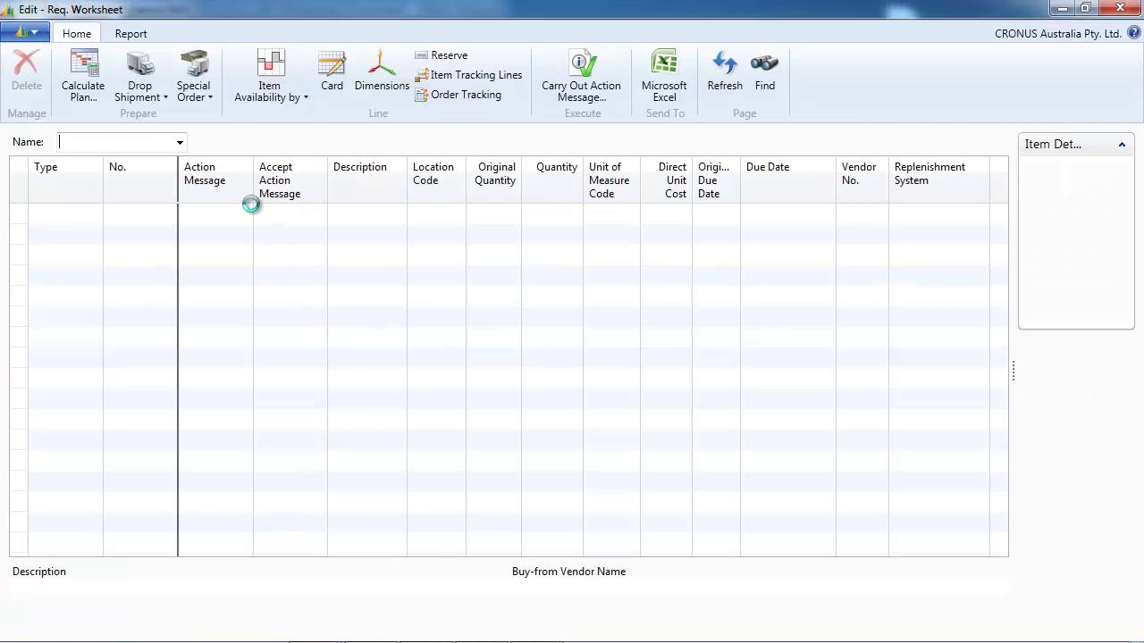
{"action": "left_click", "coordinate": [83, 79]}
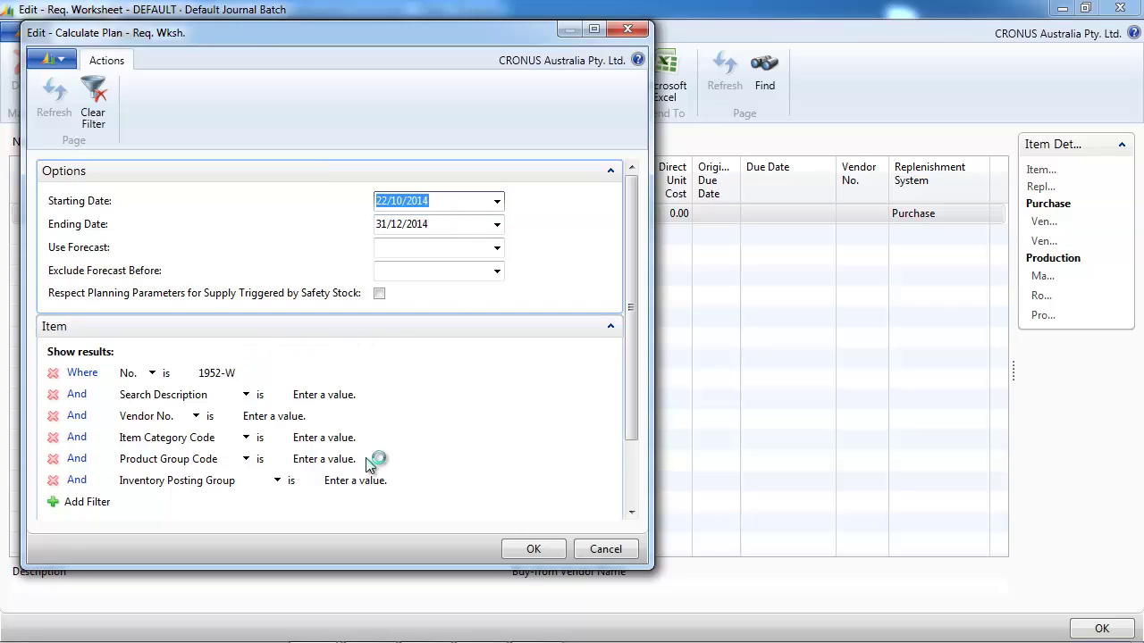
{"action": "left_click", "coordinate": [531, 549]}
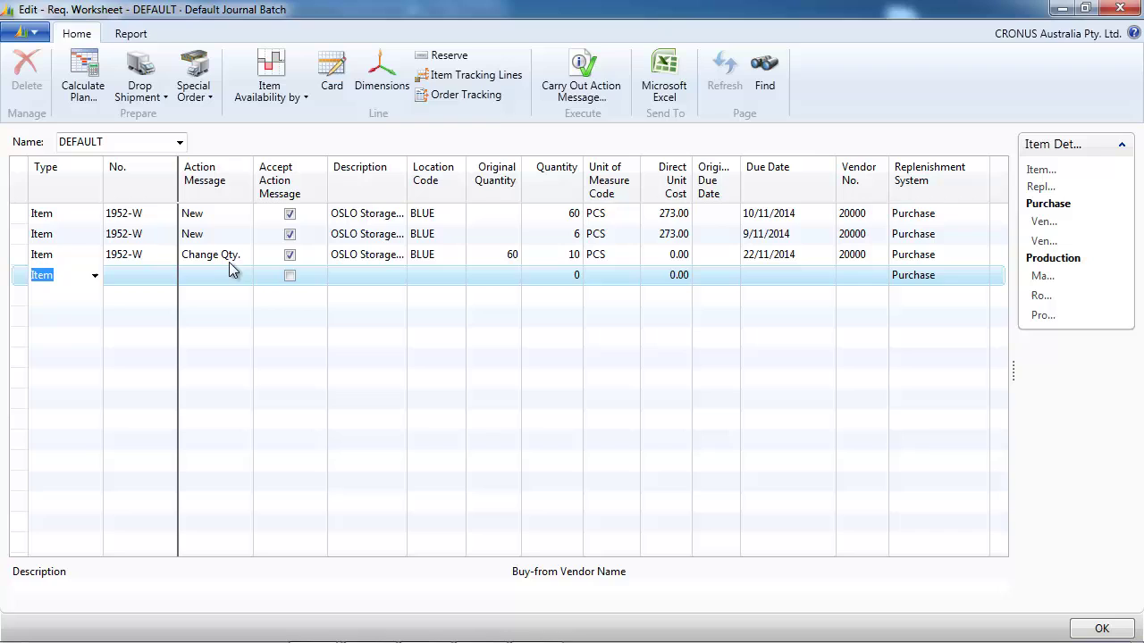
{"action": "left_click", "coordinate": [243, 257]}
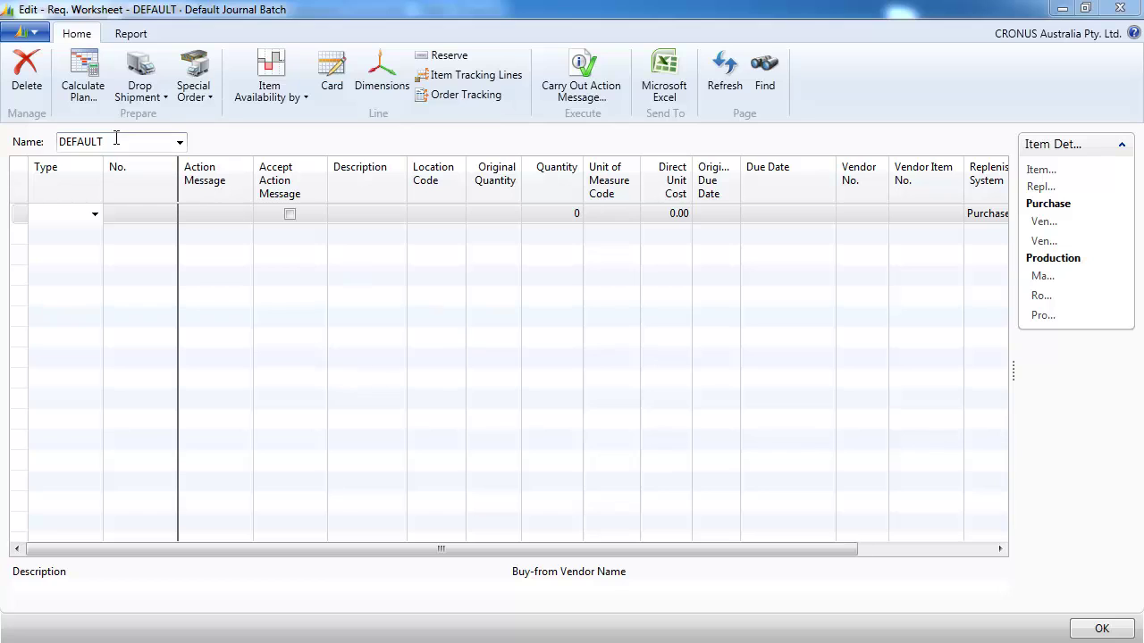
Look up the available requisition worksheet names and close the list without choosing another one.
{"action": "right_click", "coordinate": [116, 140]}
{"action": "left_click", "coordinate": [152, 179]}
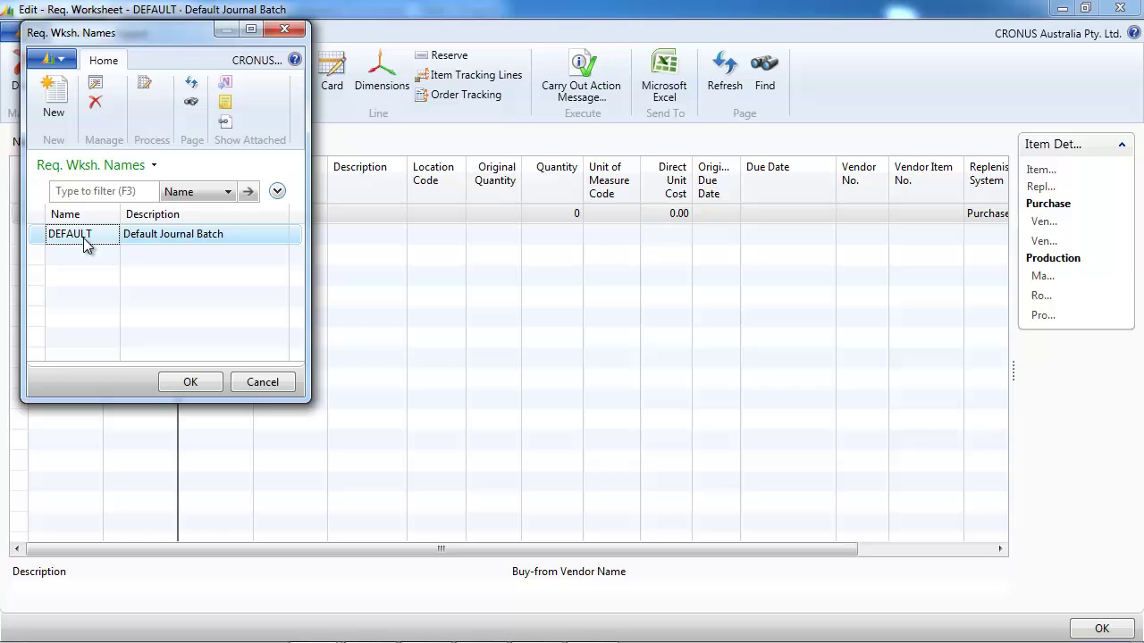
{"action": "left_click", "coordinate": [284, 28]}
Calculate a plan for item LS-10PC from 1/01/2014 to 31/12/2014 with forecast 2014, clearing the location filter to cover all locations.
{"action": "left_click", "coordinate": [89, 82]}
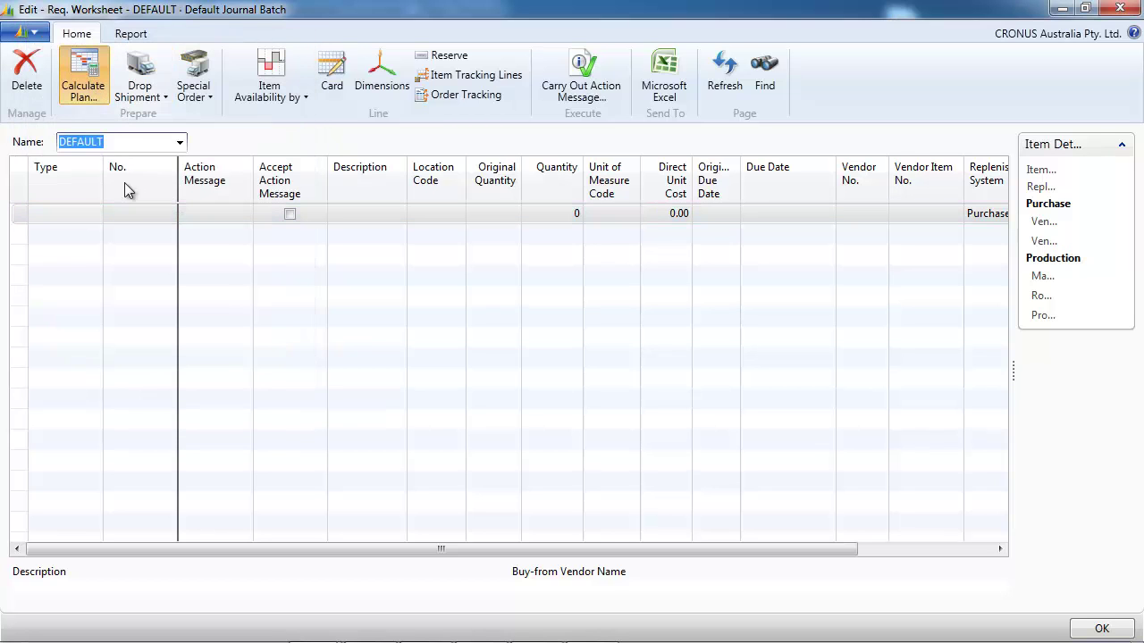
{"action": "left_click", "coordinate": [290, 478]}
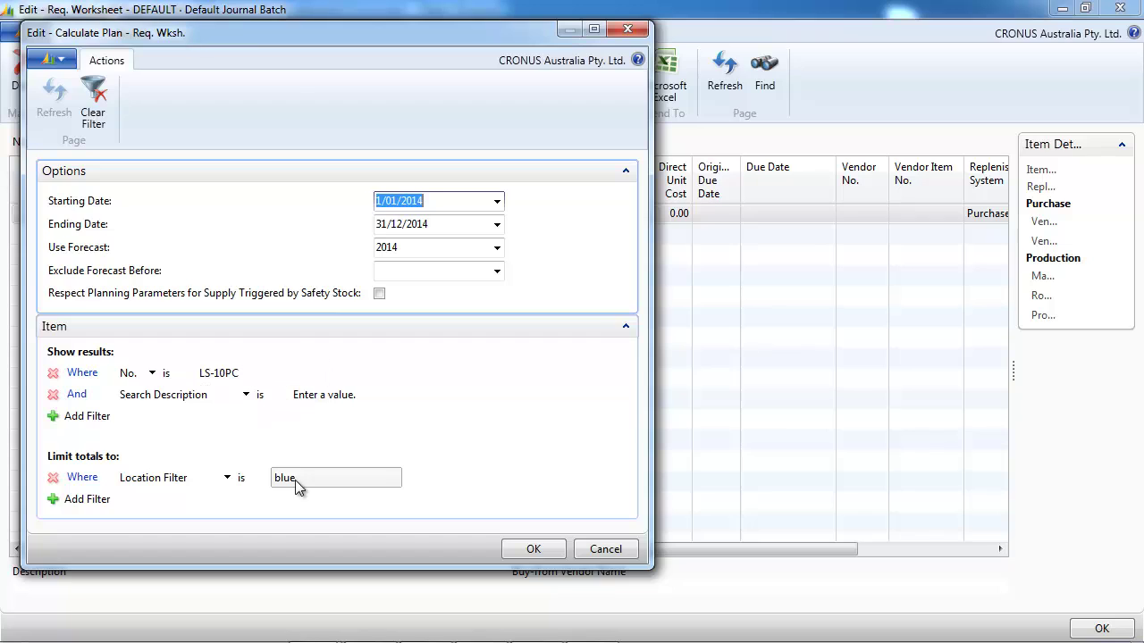
{"action": "key", "text": "Delete"}
{"action": "key", "text": "Tab"}
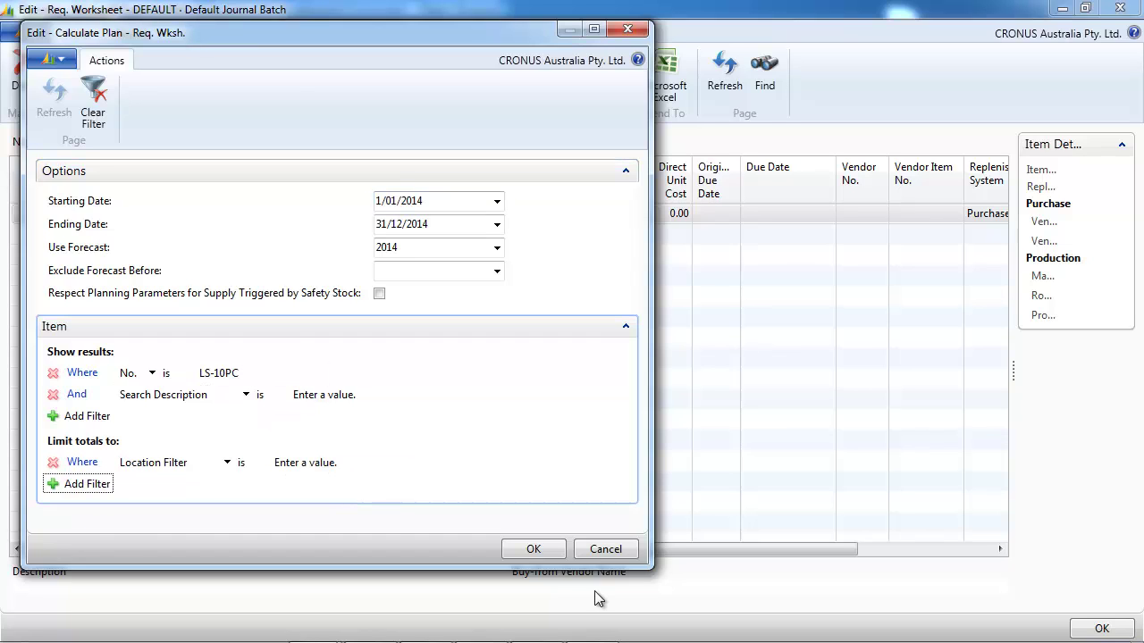
{"action": "left_click", "coordinate": [539, 549]}
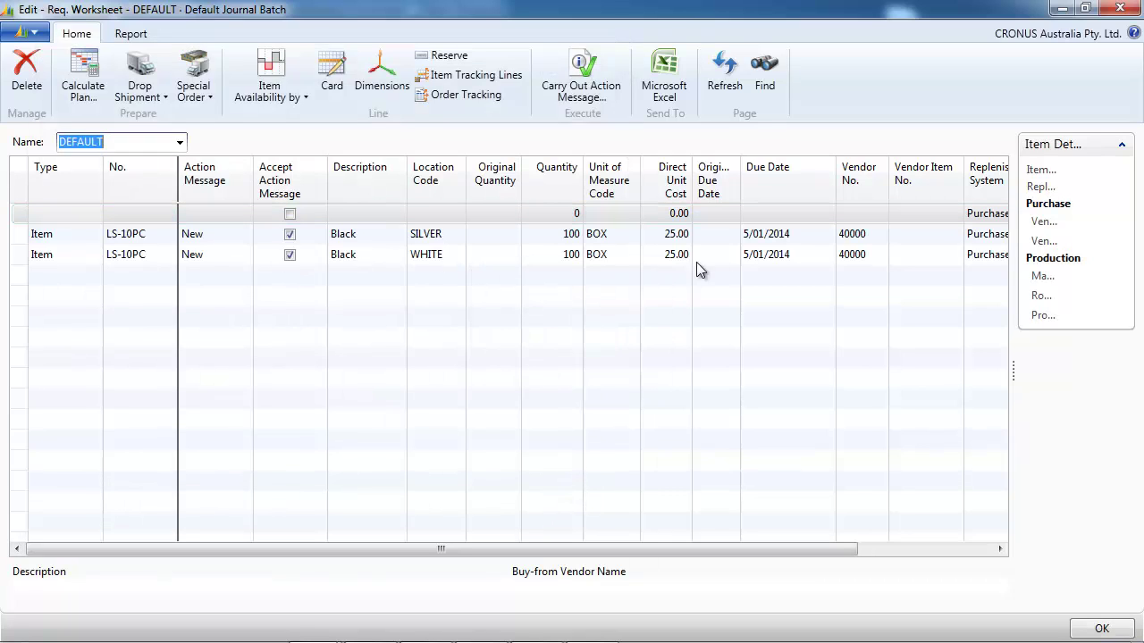
Carry out the action messages for the LS-10PC lines without printing the orders, and close the requisition worksheet.
{"action": "left_click", "coordinate": [571, 85]}
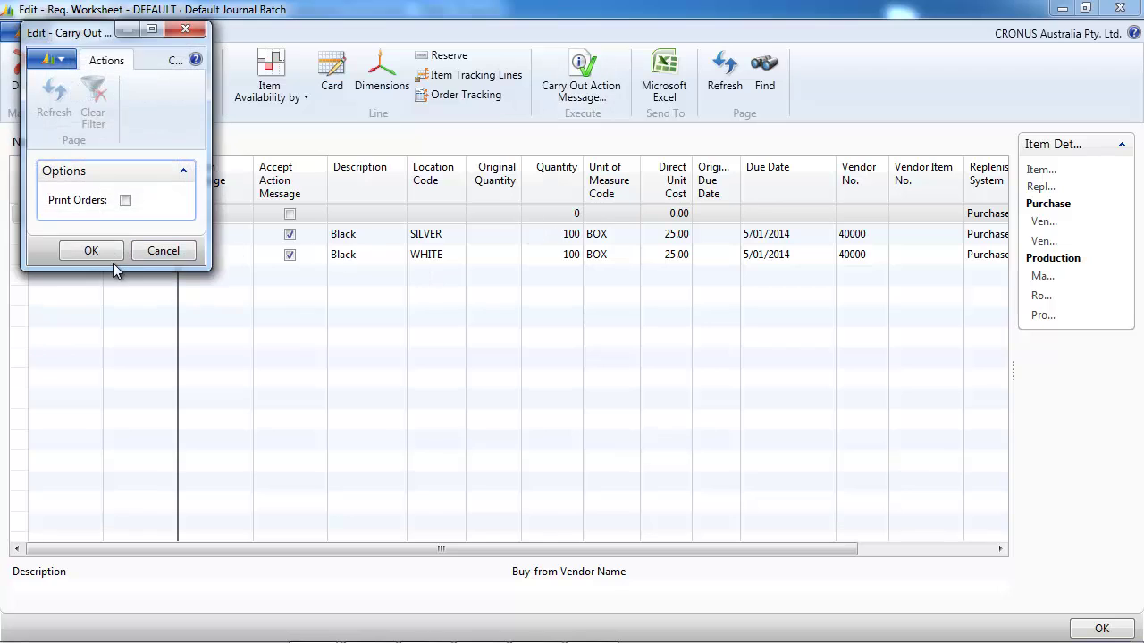
{"action": "left_click", "coordinate": [105, 254]}
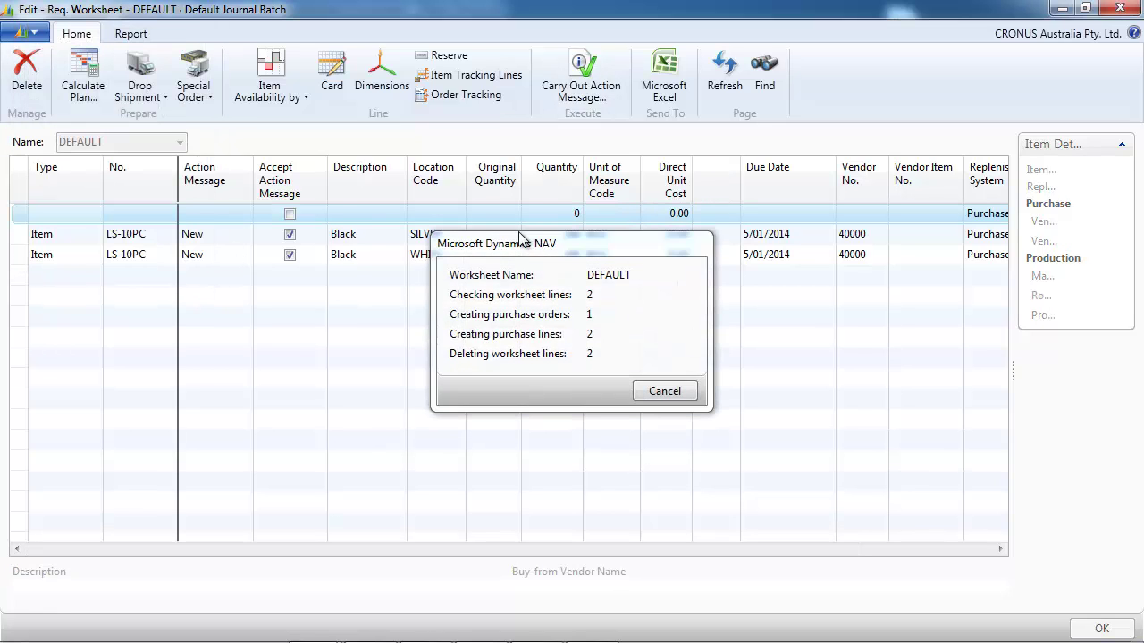
{"action": "left_click", "coordinate": [1119, 10]}
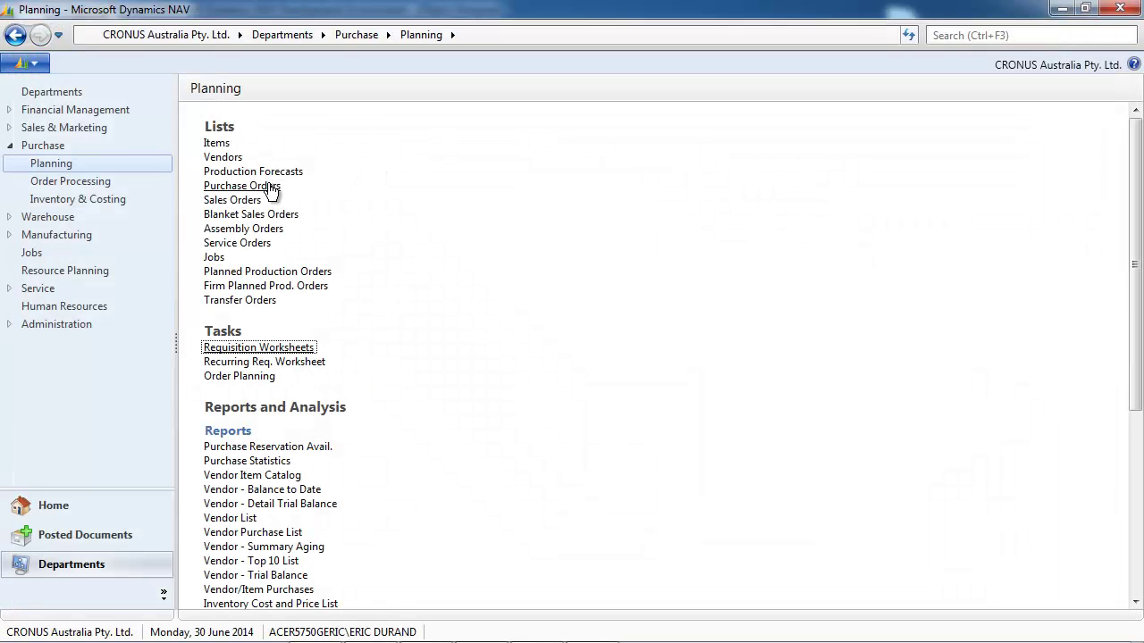
Open the new Lewis Home Furniture purchase order and preview its printout, checking the order lines and ship-to address.
{"action": "left_click", "coordinate": [268, 186]}
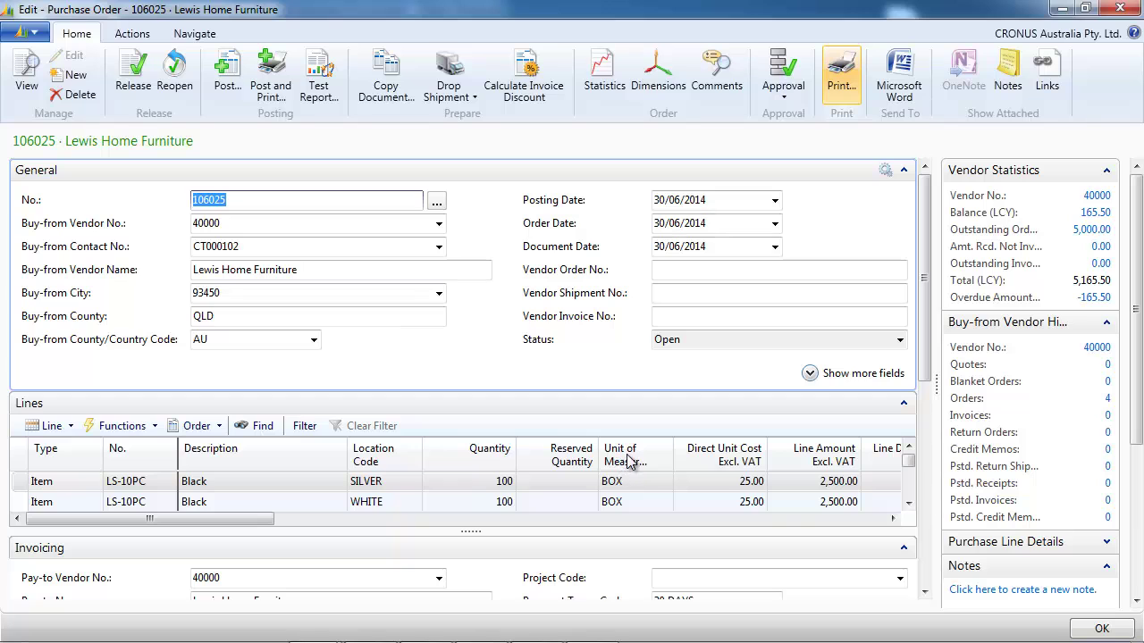
{"action": "left_click", "coordinate": [840, 90]}
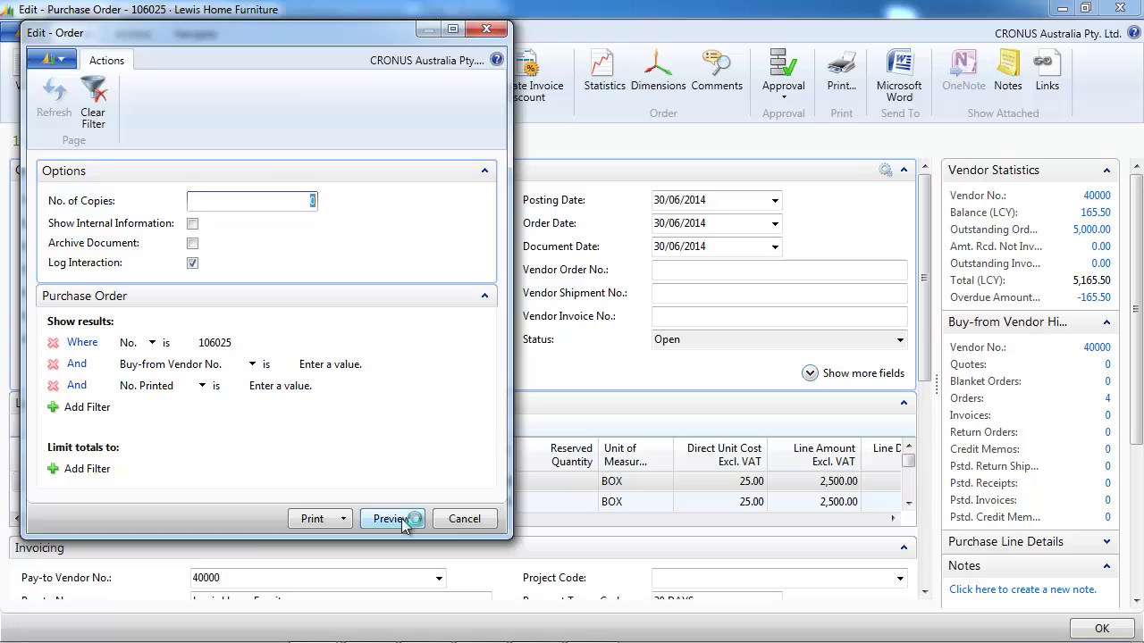
{"action": "left_click", "coordinate": [401, 521]}
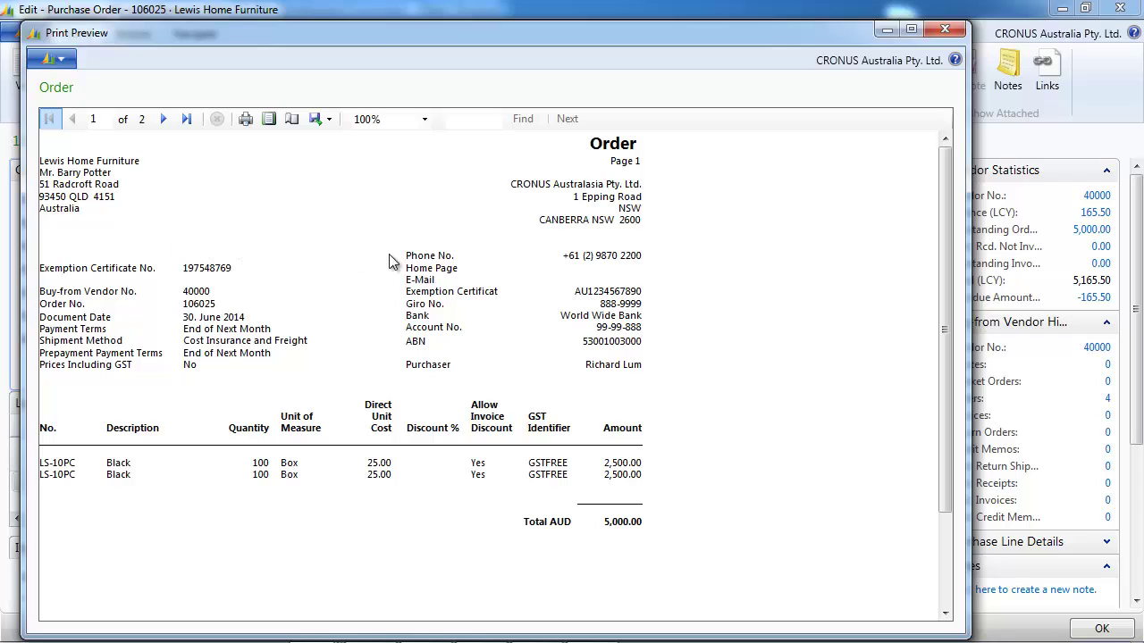
{"action": "scroll", "coordinate": [456, 356], "scroll_direction": "down", "scroll_amount": 5}
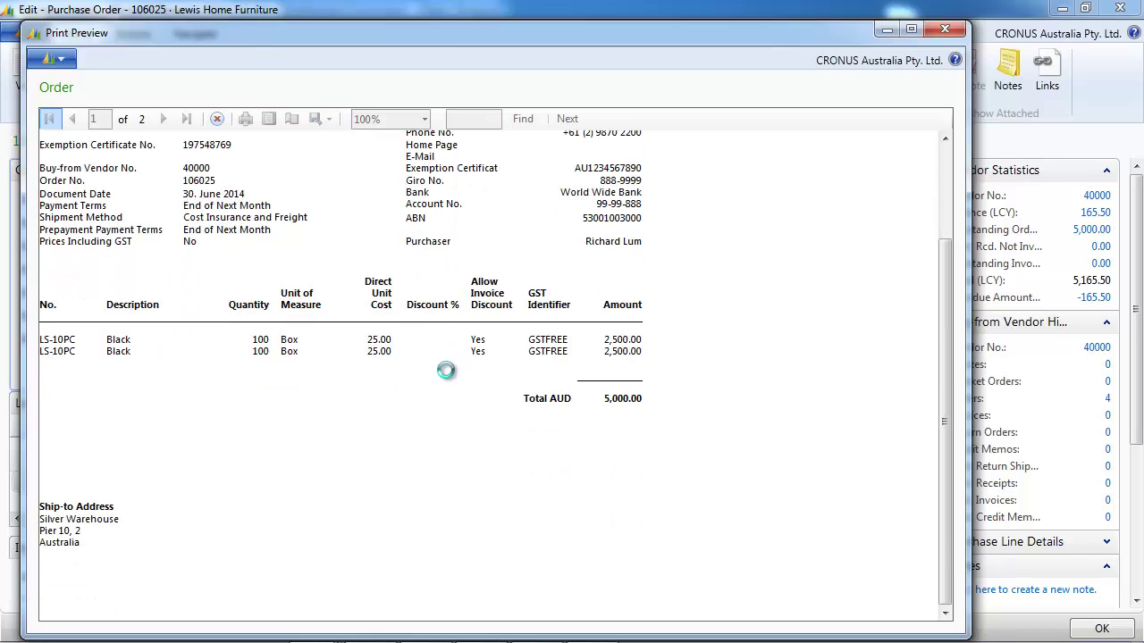
{"action": "scroll", "coordinate": [148, 450], "scroll_direction": "up", "scroll_amount": 3}
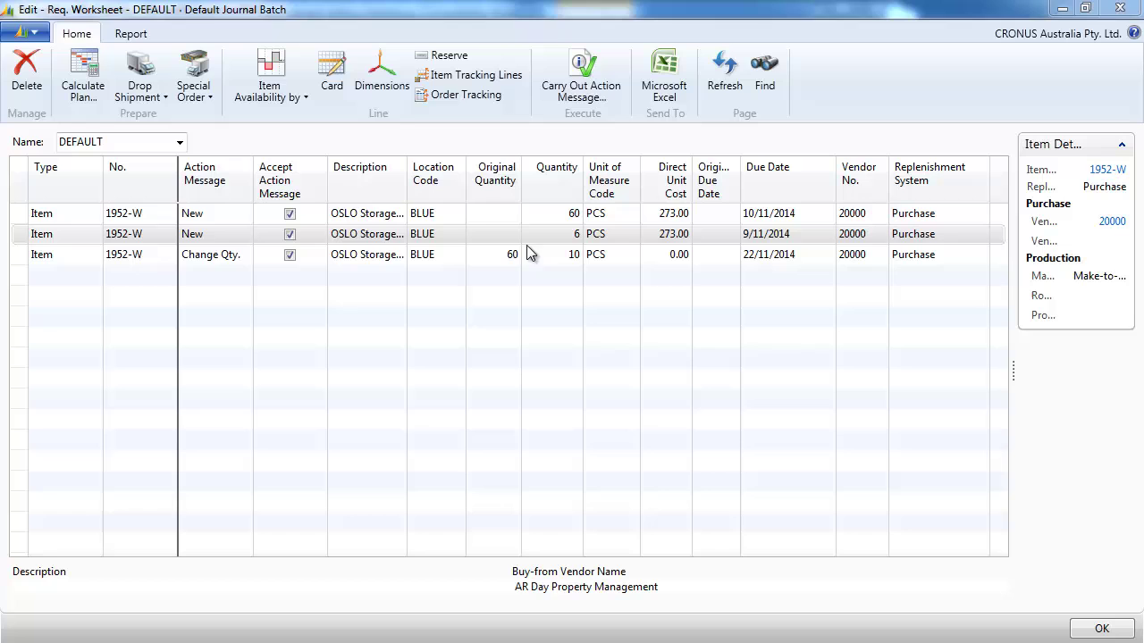
Look up the location list from the Location Code of the first 1952-W requisition line, and close it without changing the location.
{"action": "left_click", "coordinate": [442, 214]}
{"action": "right_click", "coordinate": [442, 215]}
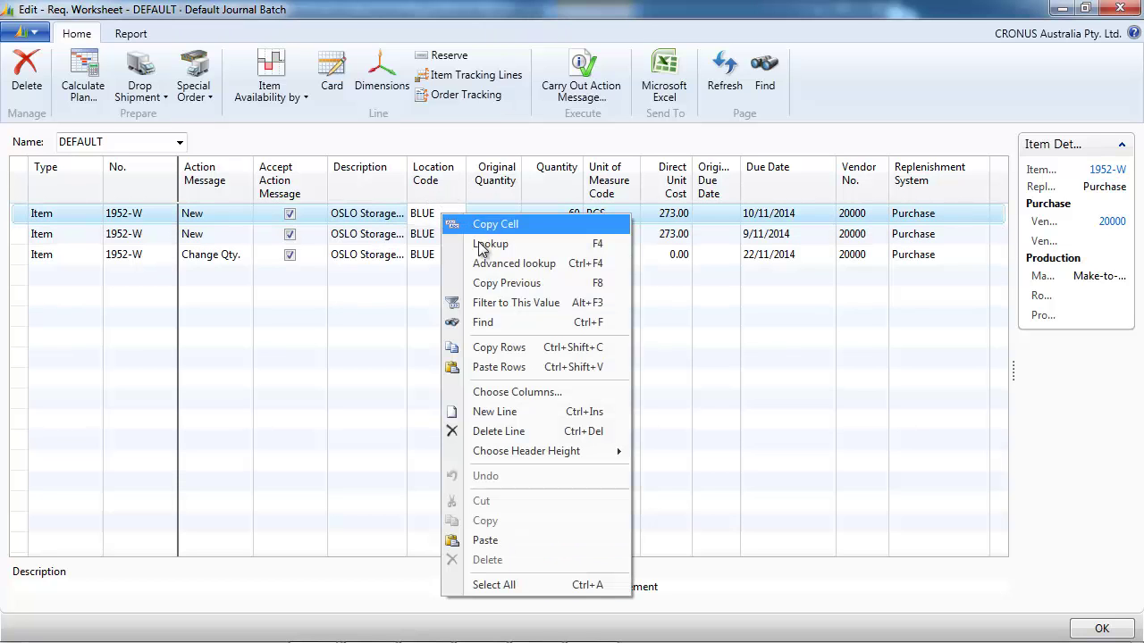
{"action": "left_click", "coordinate": [490, 265]}
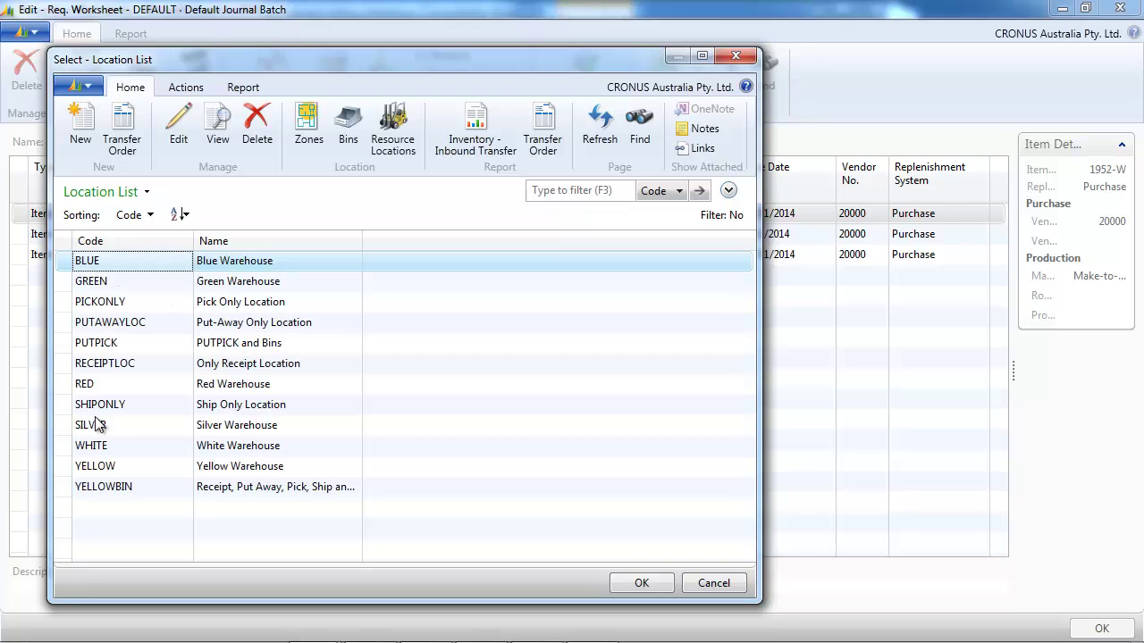
{"action": "left_click", "coordinate": [736, 57]}
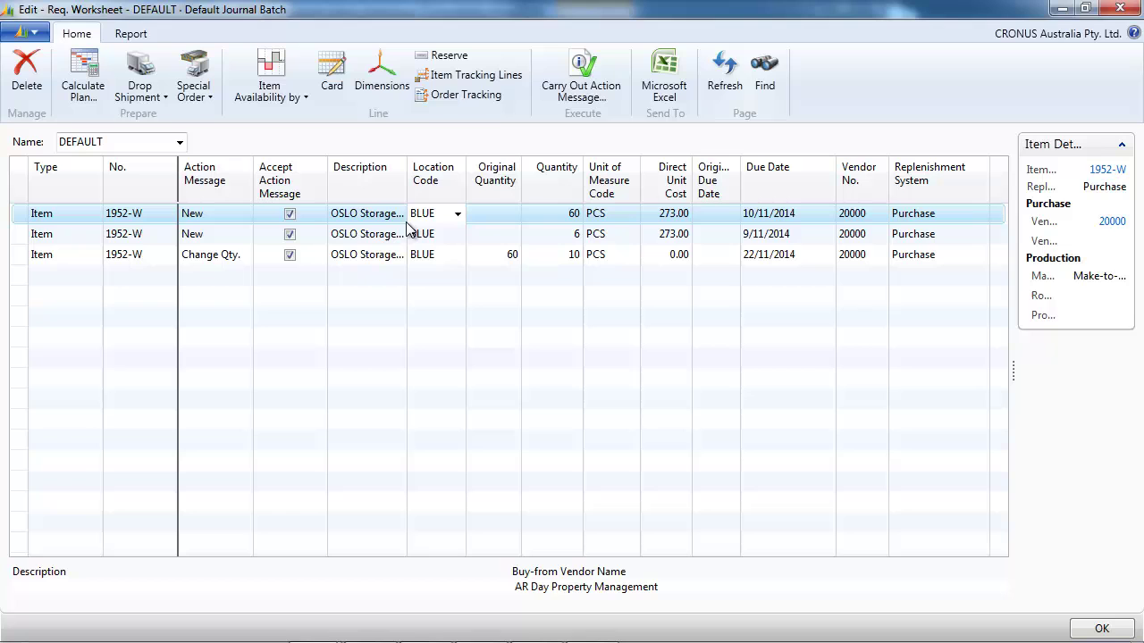
Open the stockkeeping unit card for 1952-W at BLUE, review its replenishment and planning settings, and close it.
{"action": "left_click", "coordinate": [332, 82]}
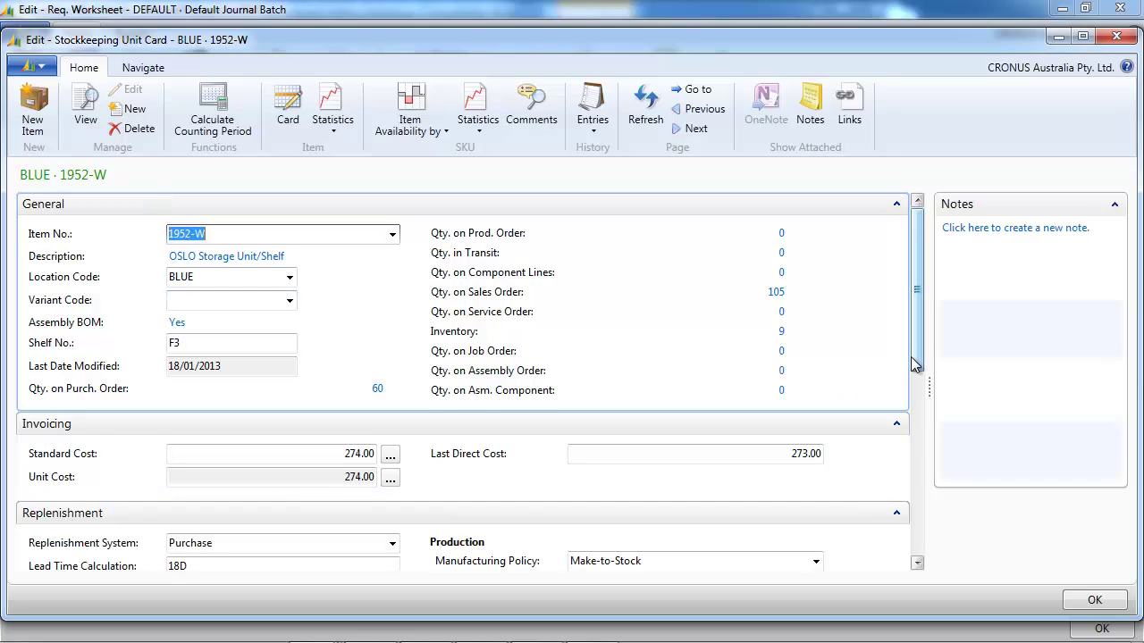
{"action": "left_click_drag", "start_coordinate": [910, 356], "coordinate": [911, 487]}
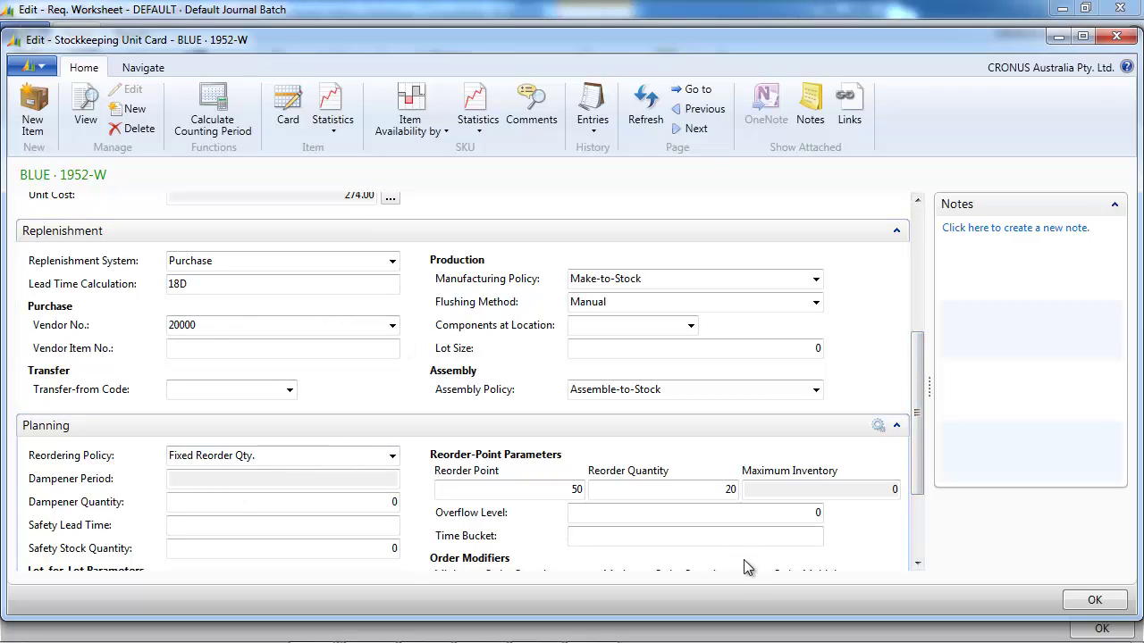
{"action": "left_click", "coordinate": [1116, 37]}
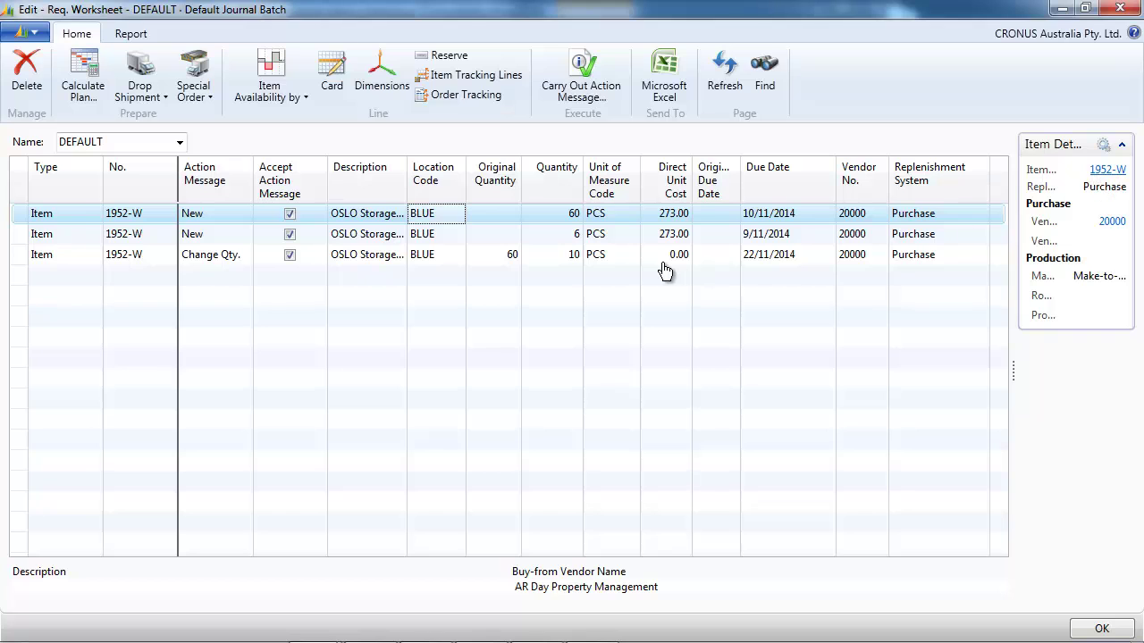
Open the item card for 1952-W and review its replenishment and planning settings.
{"action": "key", "text": "shift+F7"}
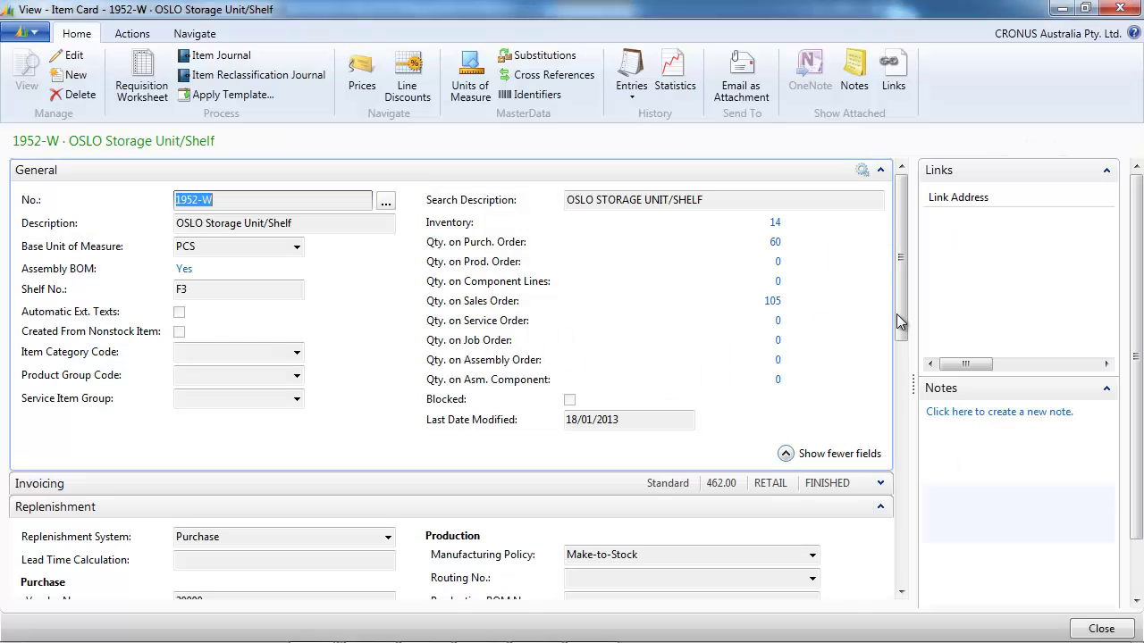
{"action": "left_click_drag", "start_coordinate": [903, 331], "coordinate": [902, 431]}
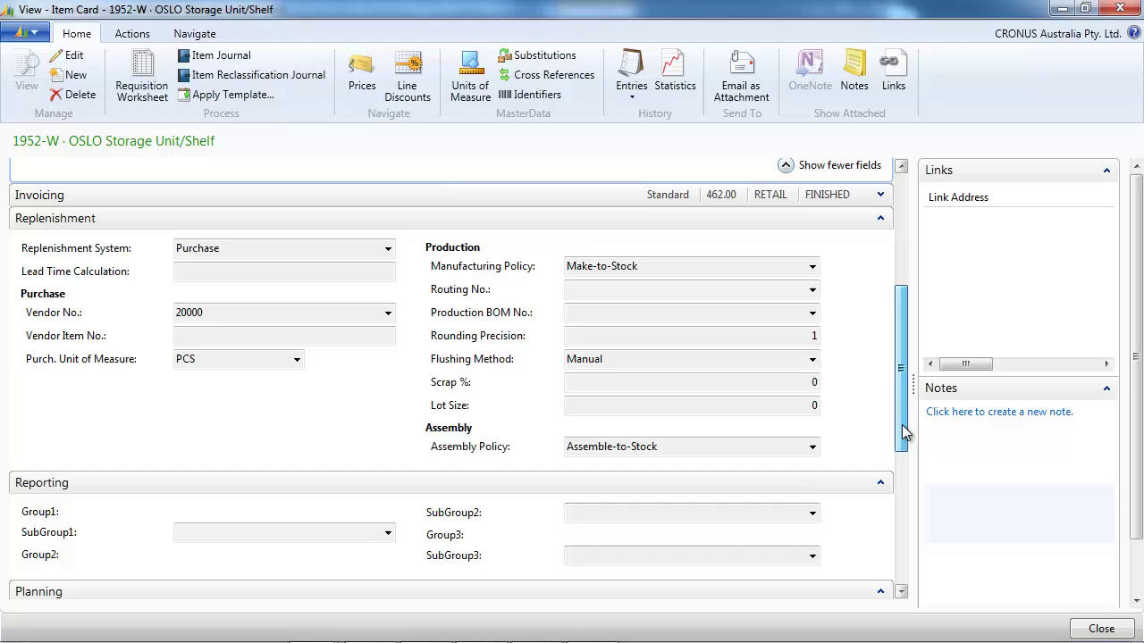
{"action": "left_click", "coordinate": [384, 250]}
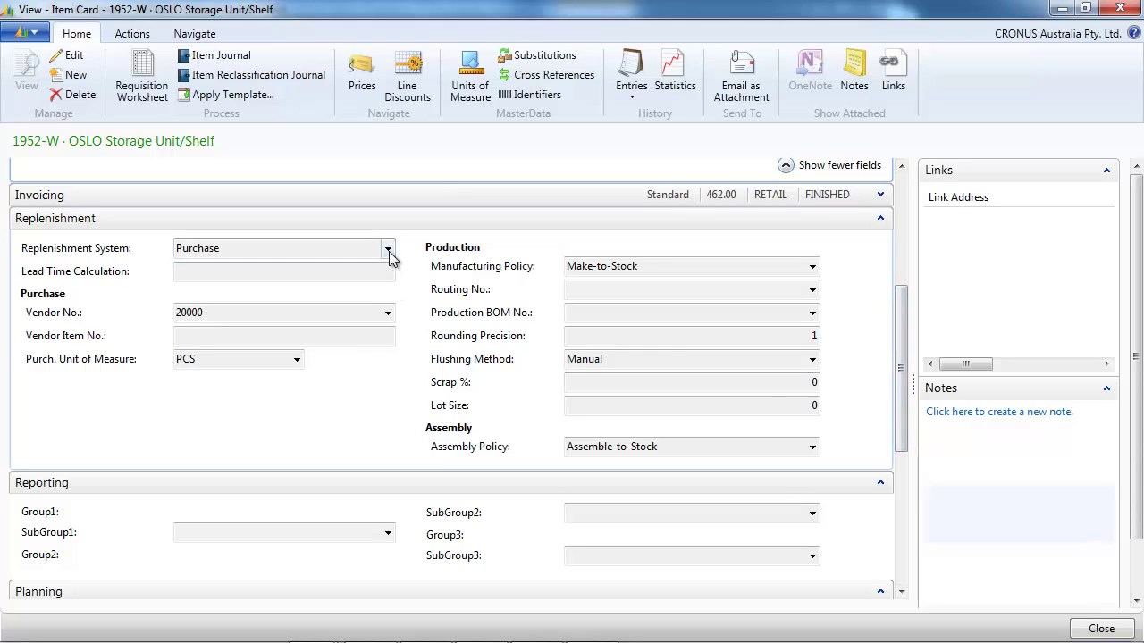
{"action": "left_click_drag", "start_coordinate": [900, 296], "coordinate": [904, 386]}
{"action": "left_click_drag", "start_coordinate": [899, 418], "coordinate": [899, 429]}
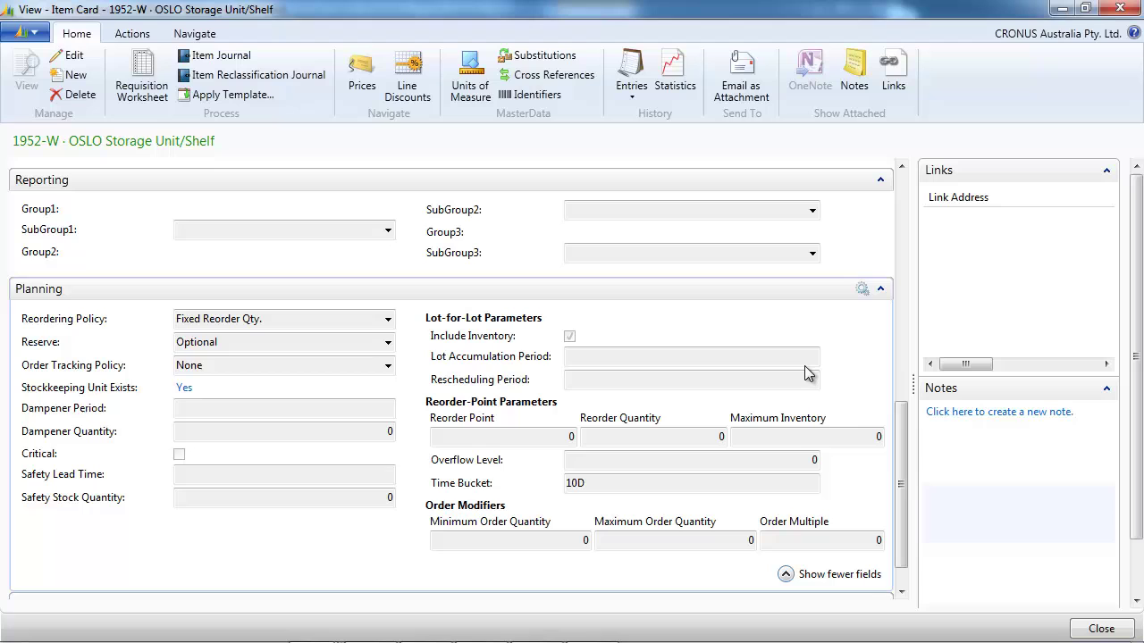
{"action": "left_click_drag", "start_coordinate": [905, 431], "coordinate": [892, 295]}
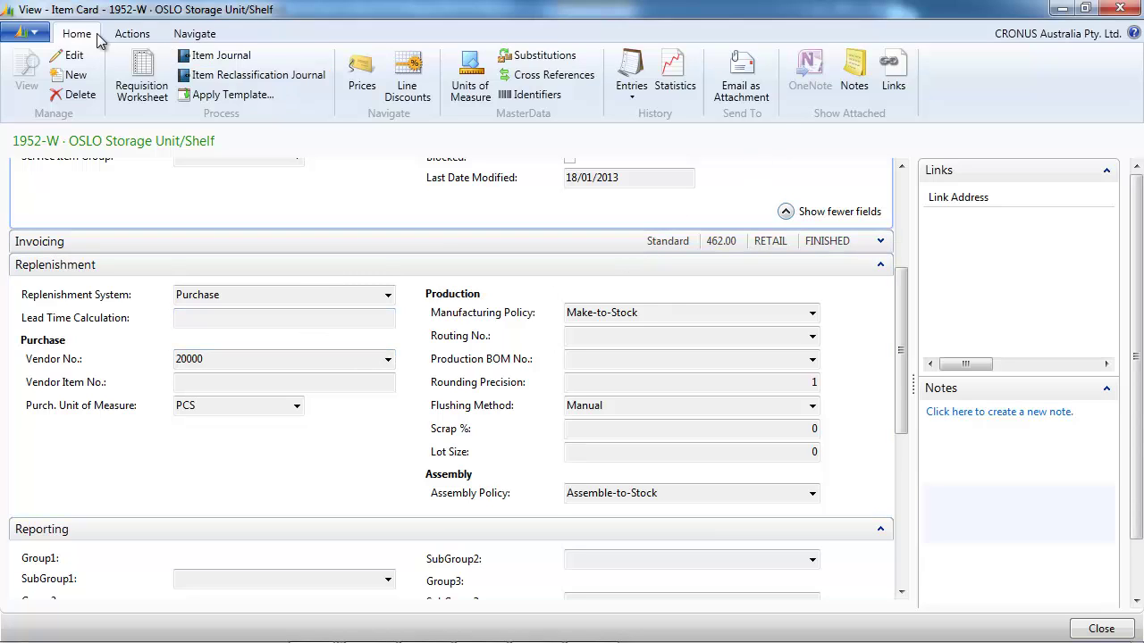
Customise the item card page by removing the Planning FastTab from the FastTabs shown.
{"action": "left_click", "coordinate": [34, 36]}
{"action": "mouse_move", "coordinate": [79, 134]}
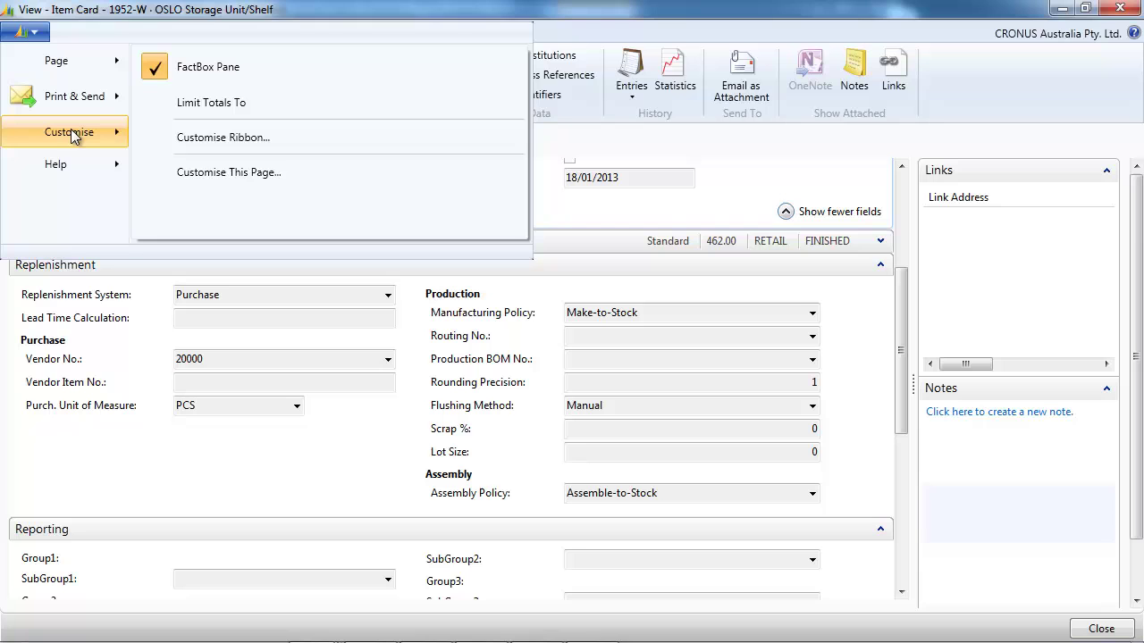
{"action": "left_click", "coordinate": [243, 172]}
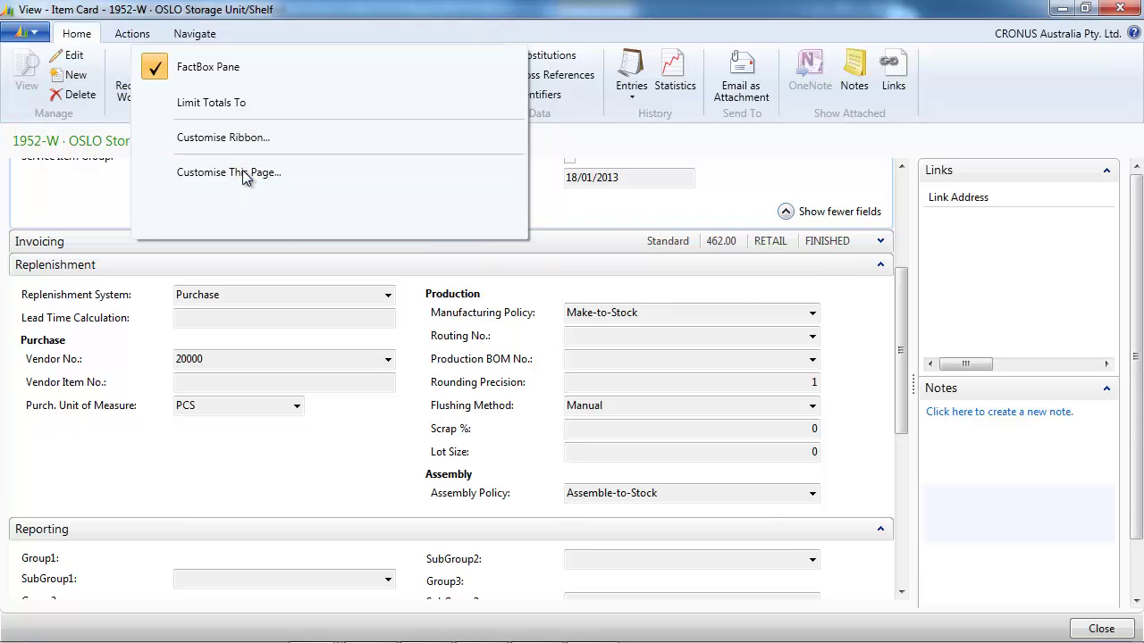
{"action": "left_click", "coordinate": [183, 157]}
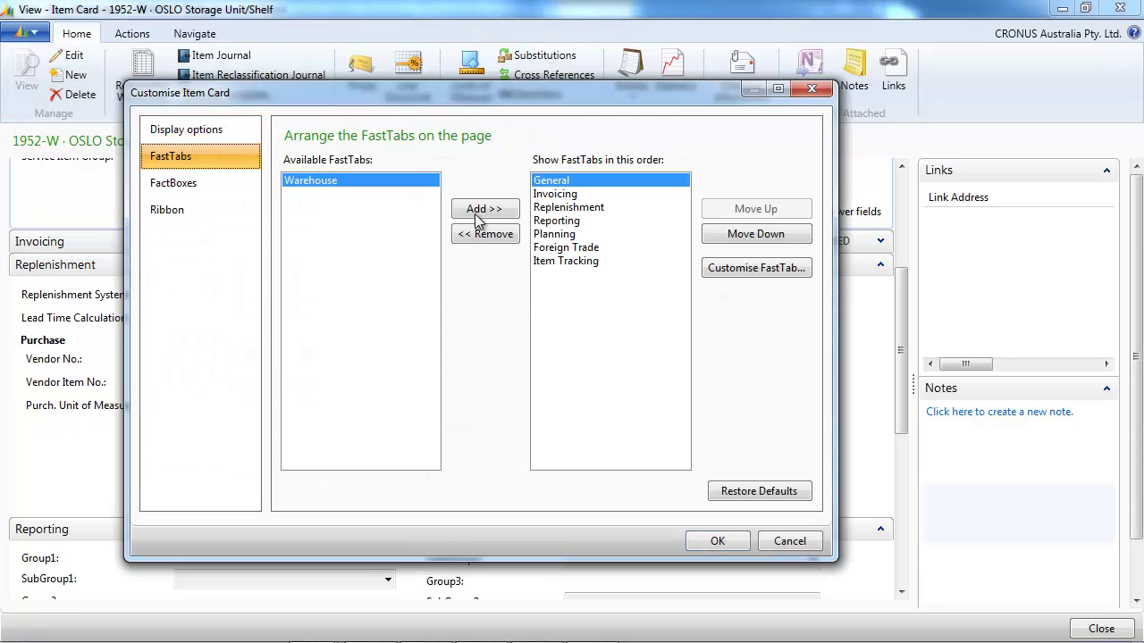
{"action": "left_click", "coordinate": [559, 235]}
{"action": "left_click", "coordinate": [505, 238]}
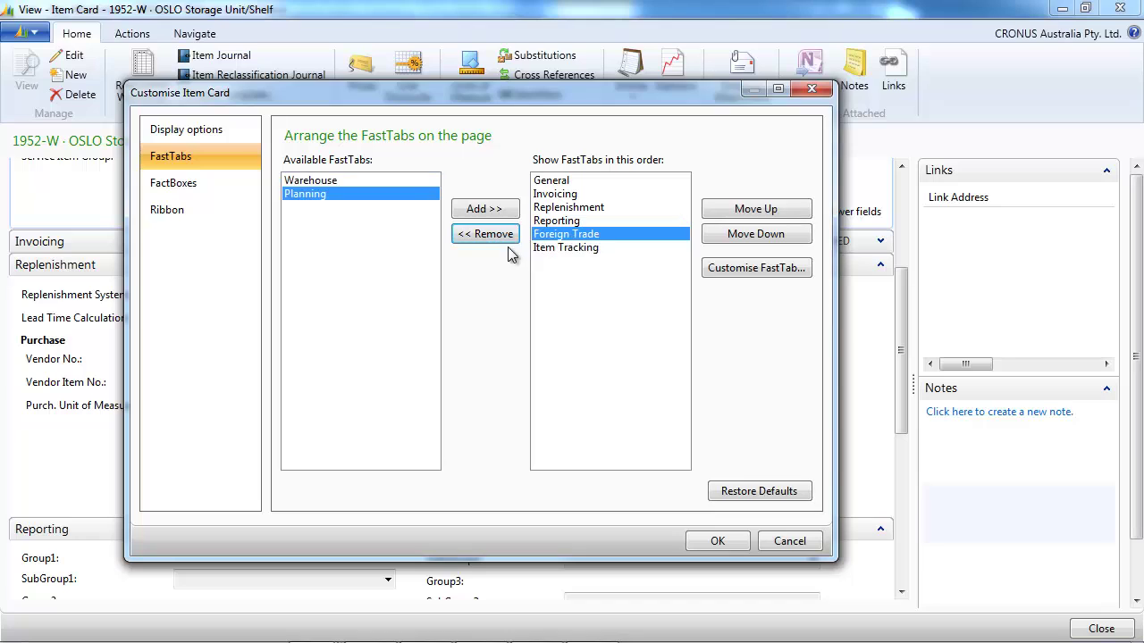
Review which fields the Replenishment FastTab shows, and apply the item card customisation.
{"action": "left_click", "coordinate": [581, 208]}
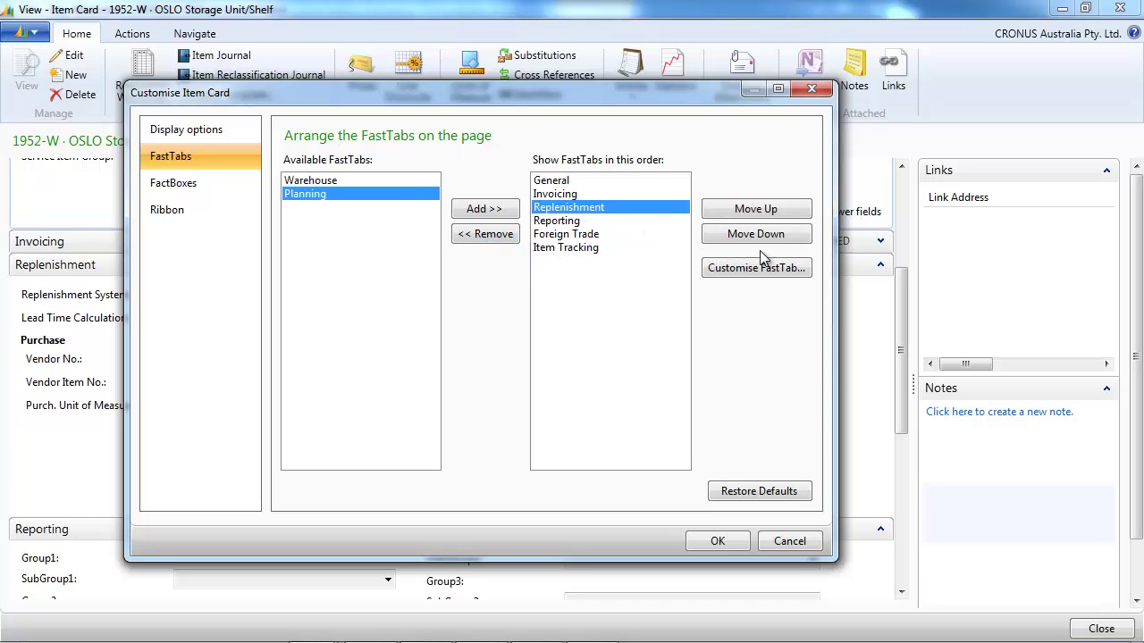
{"action": "key", "text": "Return"}
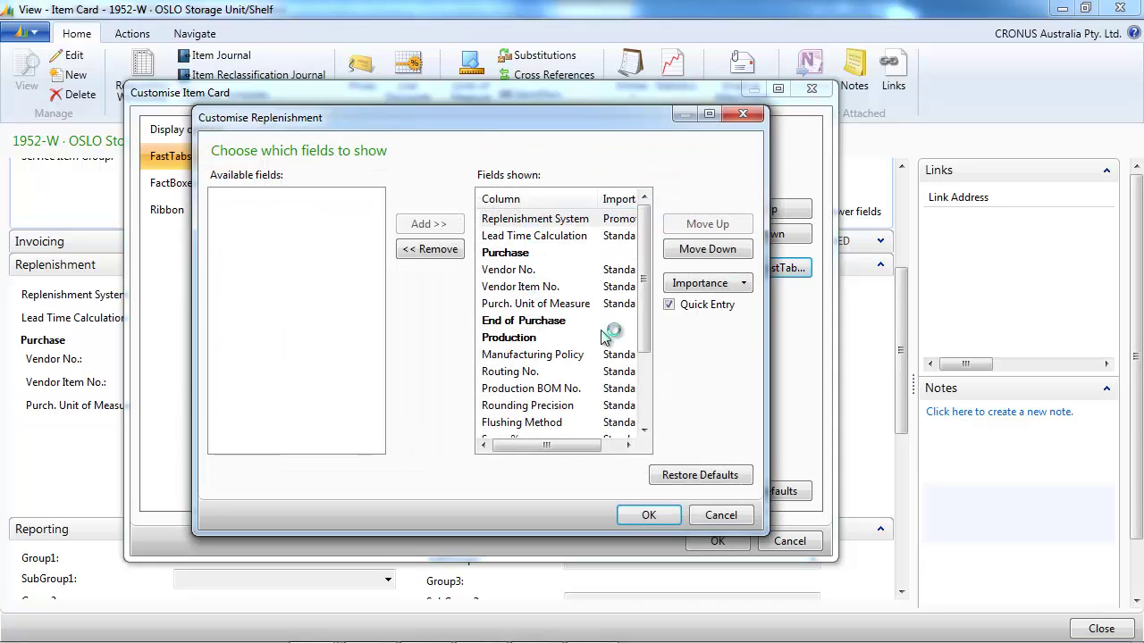
{"action": "mouse_move", "coordinate": [645, 347]}
{"action": "left_mouse_down"}
{"action": "mouse_move", "coordinate": [644, 390]}
{"action": "mouse_move", "coordinate": [644, 346]}
{"action": "left_mouse_up"}
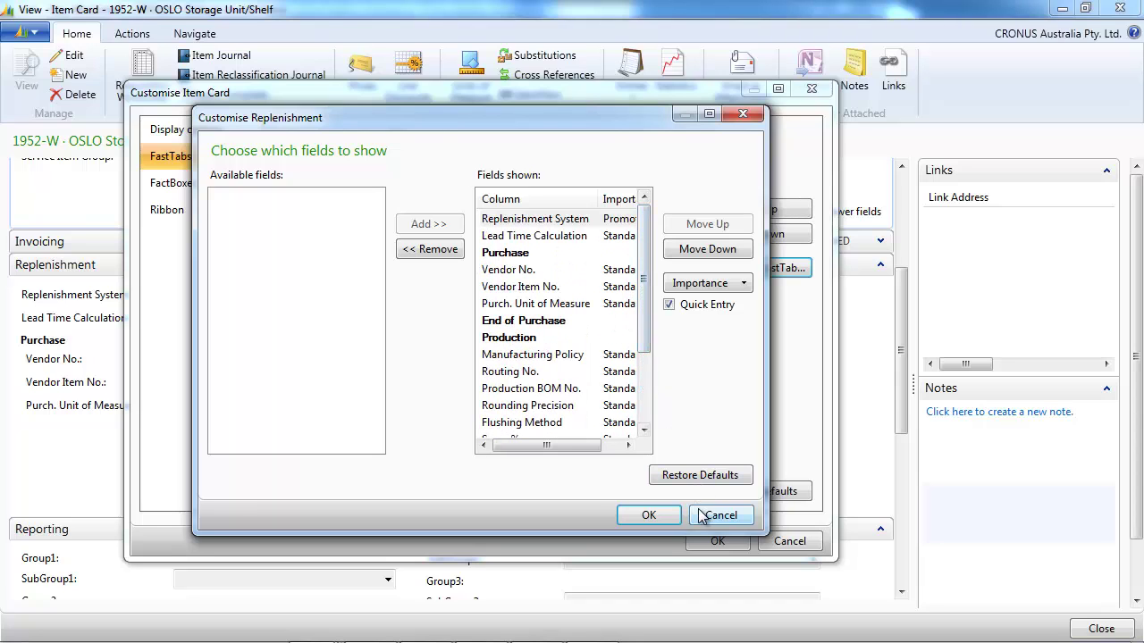
{"action": "left_click", "coordinate": [650, 515]}
{"action": "left_click", "coordinate": [706, 542]}
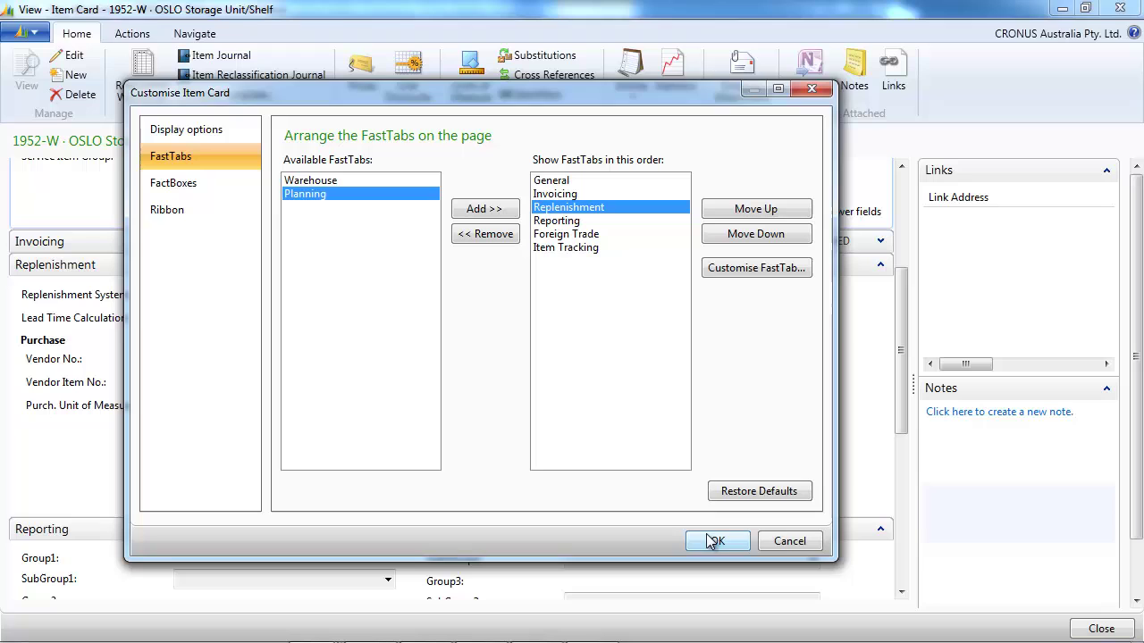
{"action": "left_click", "coordinate": [695, 354]}
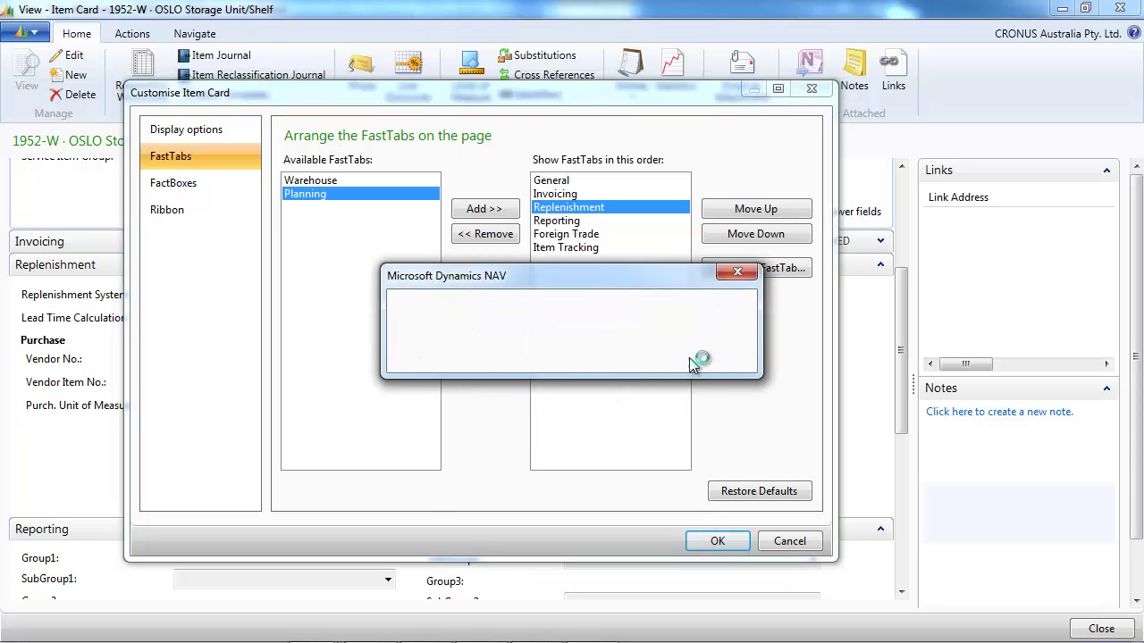
Close the item card and reopen it for 1952-W to check the customised FastTabs.
{"action": "left_click", "coordinate": [1122, 9]}
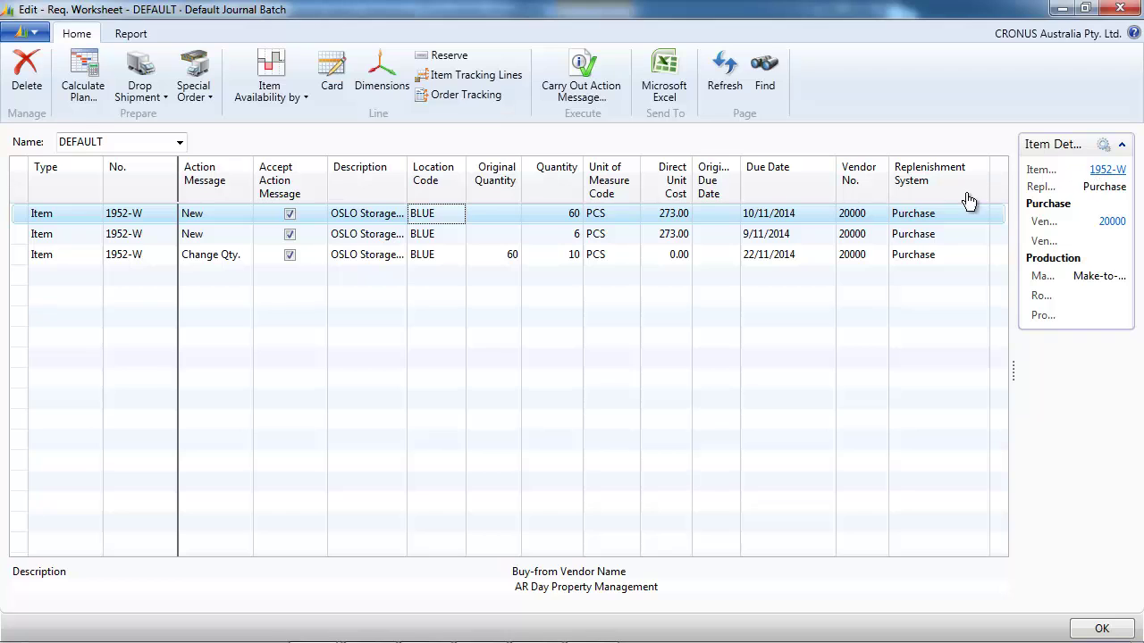
{"action": "key", "text": "shift+F7"}
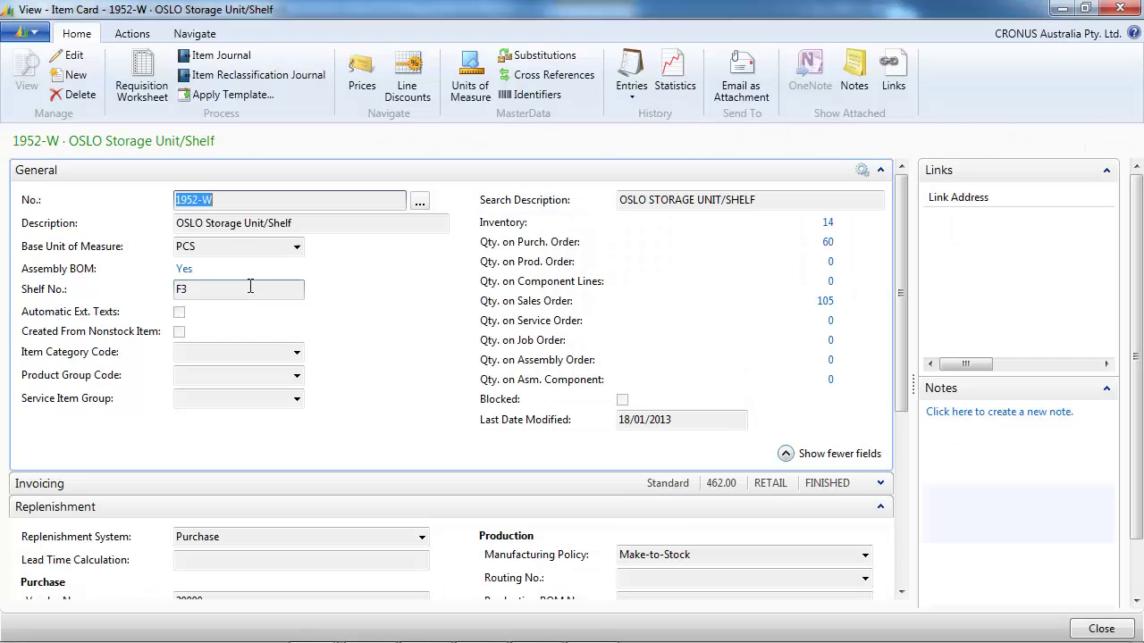
{"action": "left_click_drag", "start_coordinate": [901, 406], "coordinate": [898, 545]}
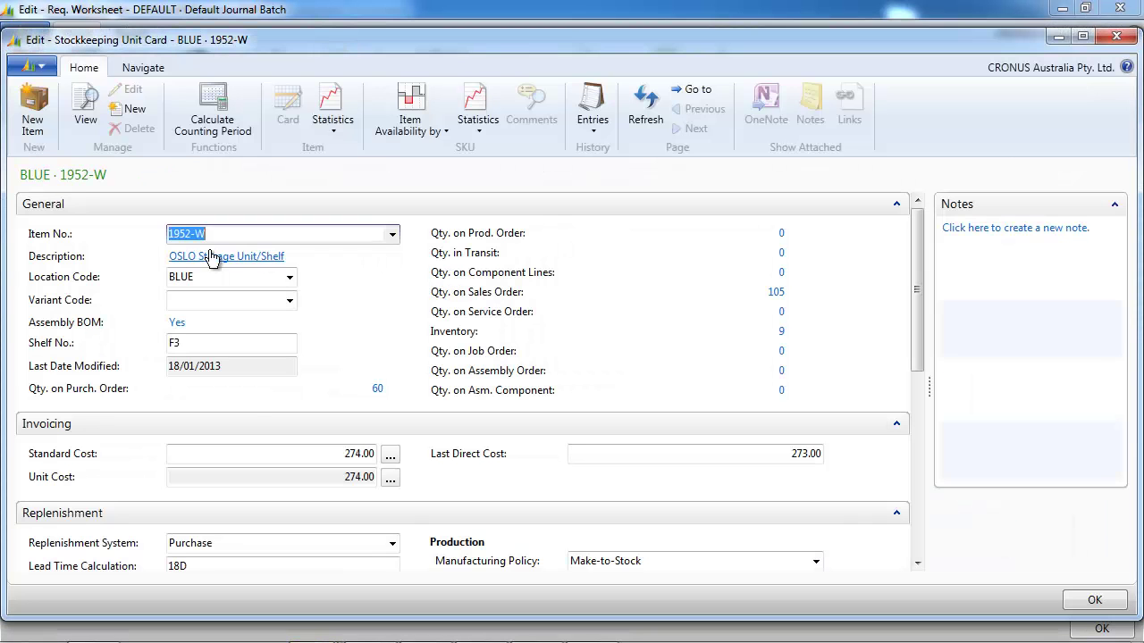
Set the reordering policy of the 1952-W stockkeeping unit at BLUE to Fixed Reorder Qty. and close its card.
{"action": "left_click_drag", "start_coordinate": [915, 357], "coordinate": [908, 507]}
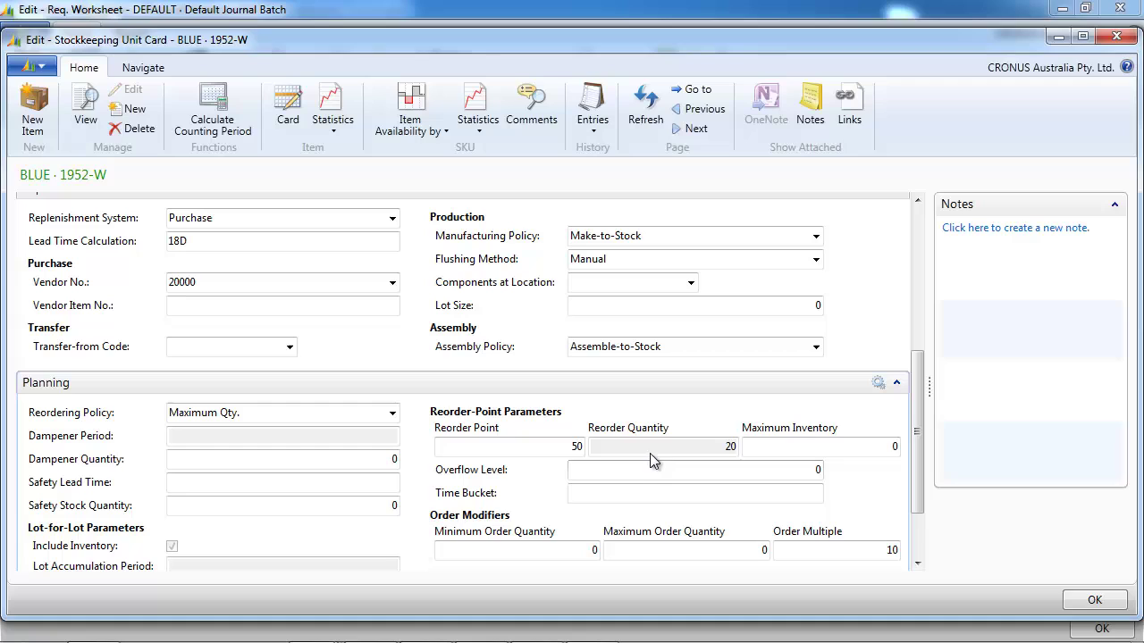
{"action": "left_click", "coordinate": [392, 412]}
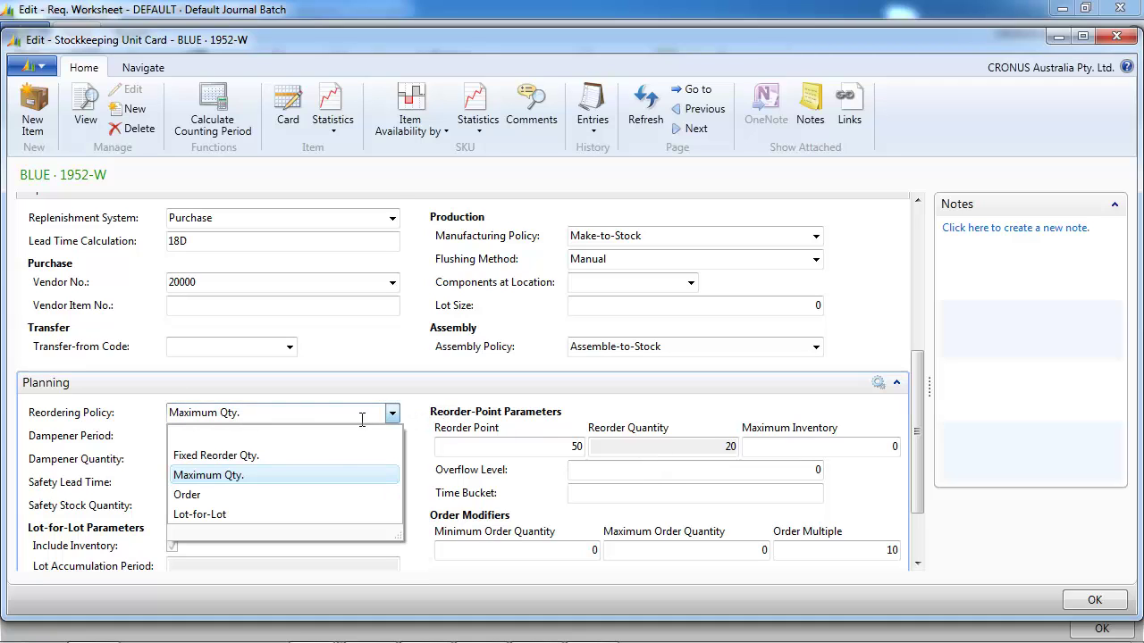
{"action": "left_click", "coordinate": [319, 457]}
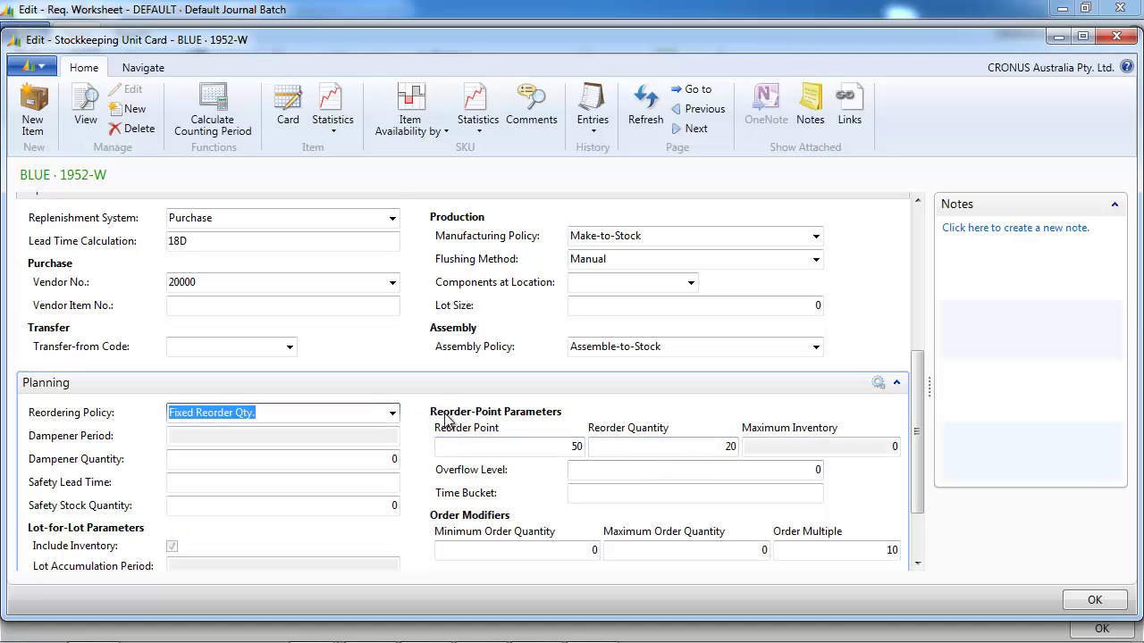
{"action": "left_click", "coordinate": [1116, 37]}
Open the advanced lookup for the first requisition line's Location Code, and close the location list without selecting another location.
{"action": "right_click", "coordinate": [430, 221]}
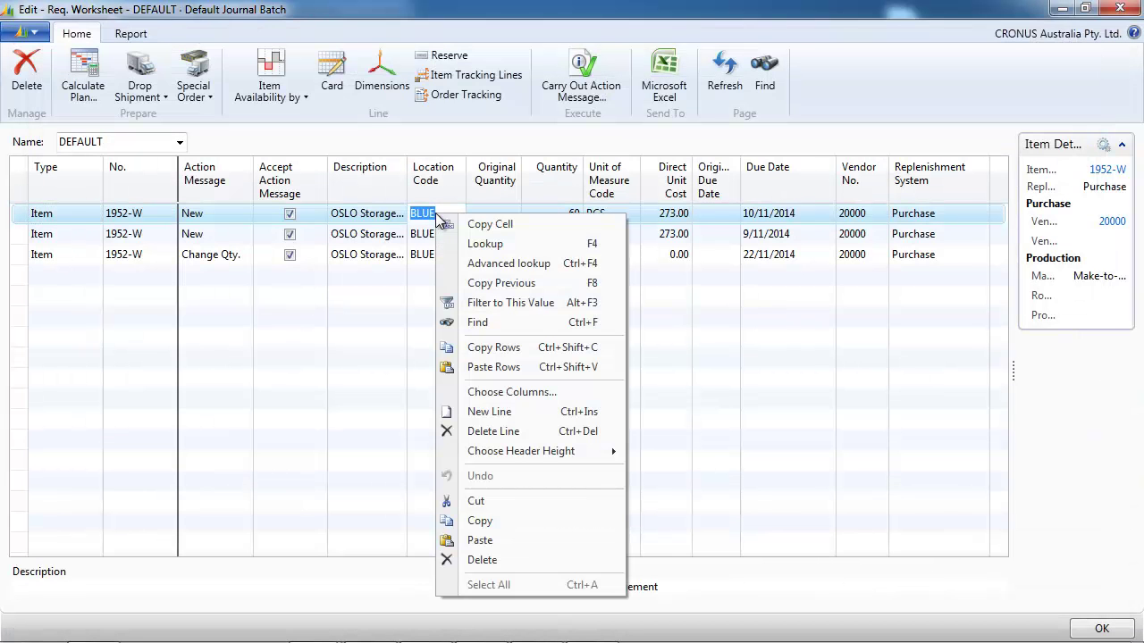
{"action": "left_click", "coordinate": [497, 259]}
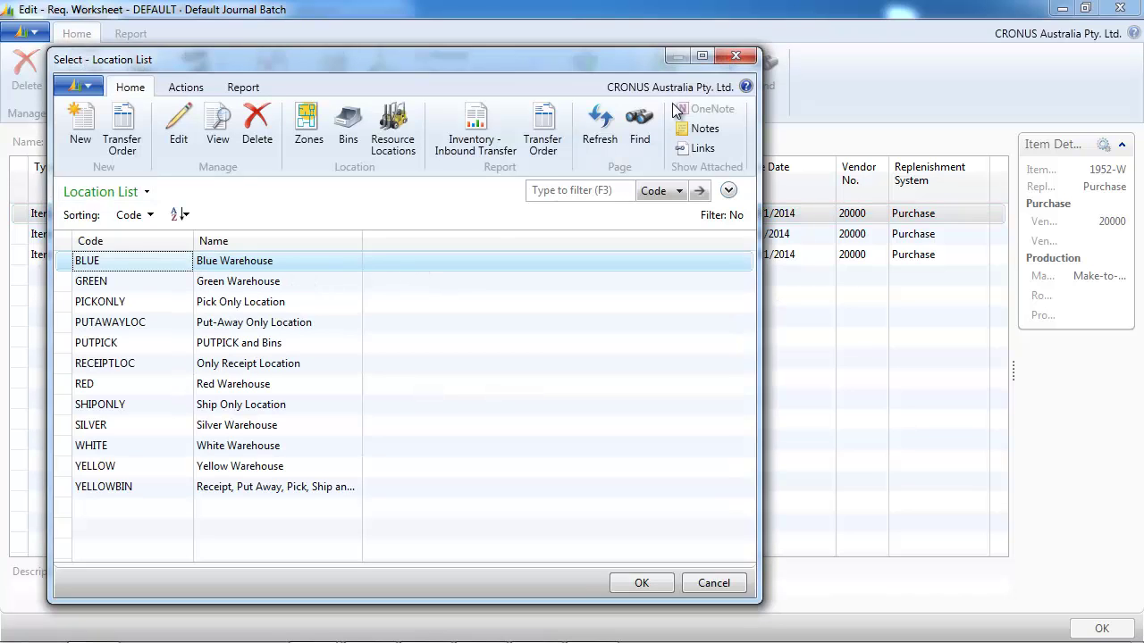
{"action": "left_click", "coordinate": [734, 57]}
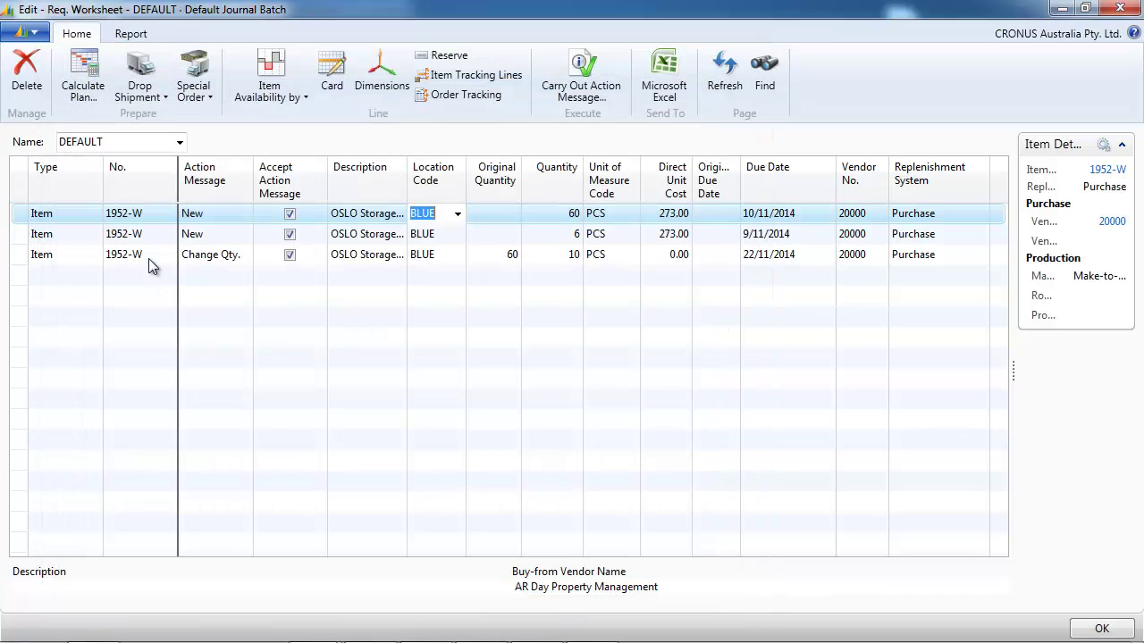
Close the requisition worksheet, search for "stockke" and open the Stockkeeping Unit Update List.
{"action": "left_click", "coordinate": [1119, 9]}
{"action": "left_click", "coordinate": [1022, 38]}
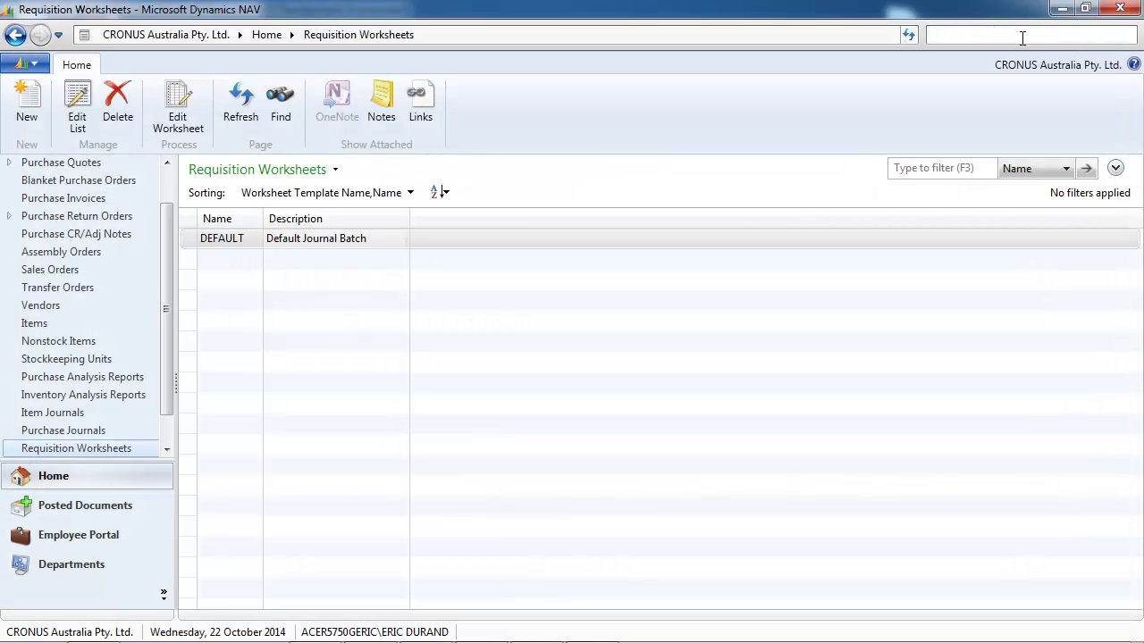
{"action": "type", "text": "stockke"}
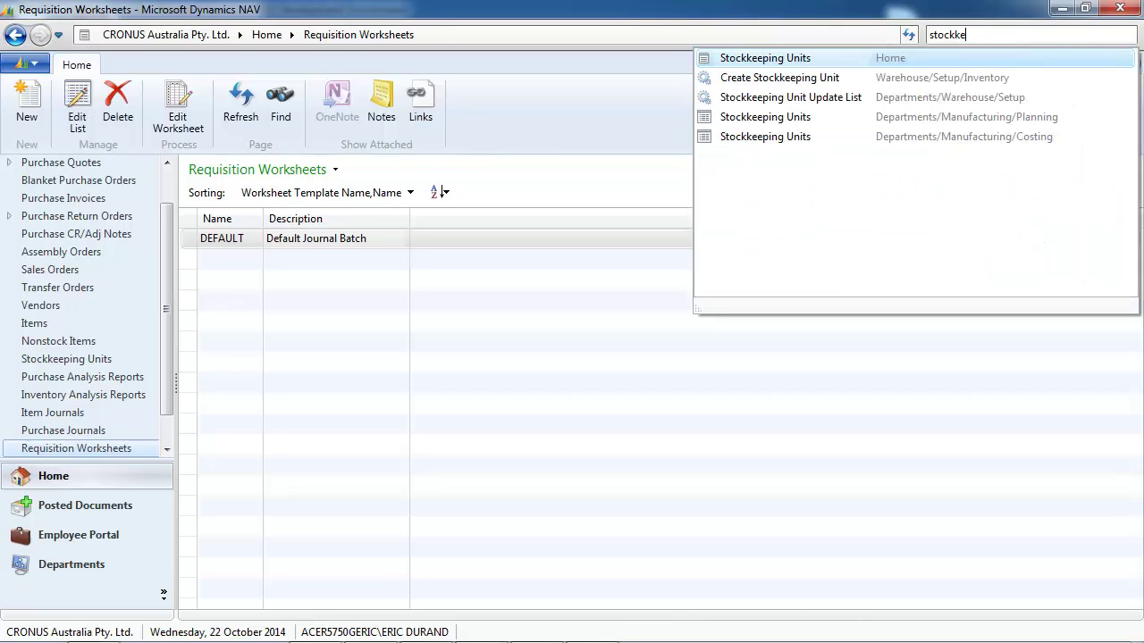
{"action": "left_click", "coordinate": [798, 98]}
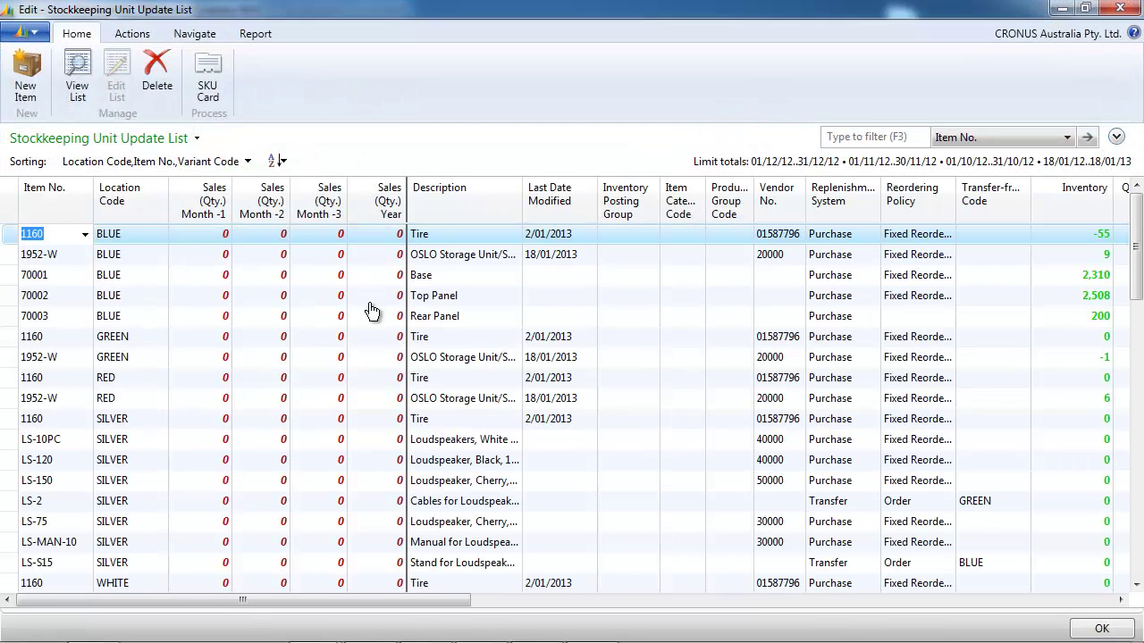
Show the filter area of the Stockkeeping Unit Update List and set its filter field to Vendor No., leaving the value empty.
{"action": "left_click", "coordinate": [196, 137]}
{"action": "left_click", "coordinate": [106, 217]}
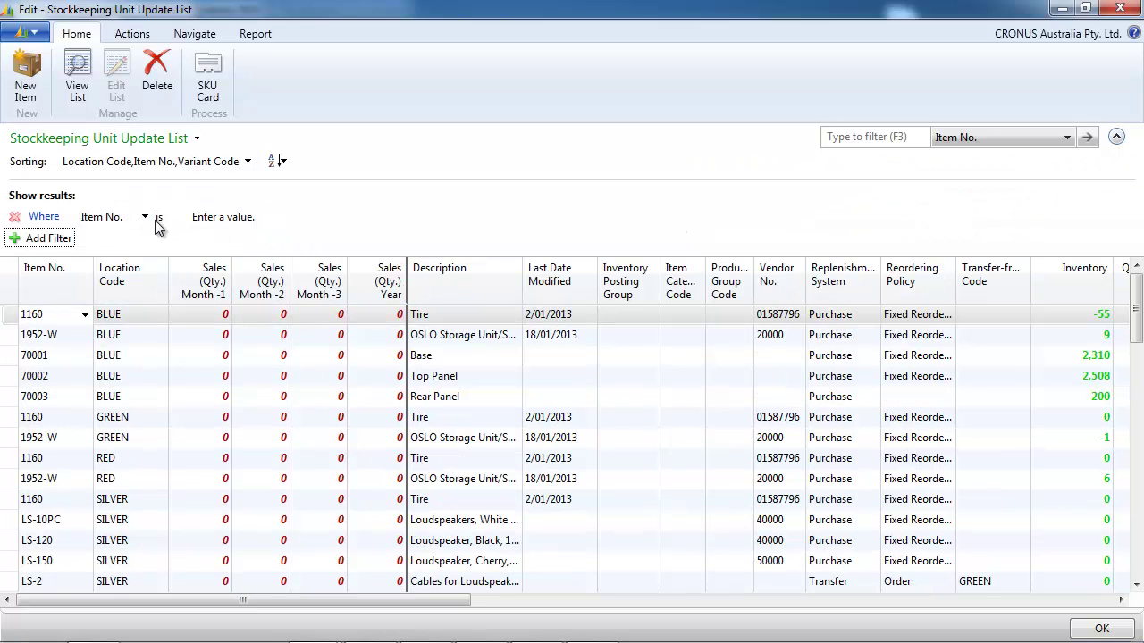
{"action": "left_click", "coordinate": [126, 217]}
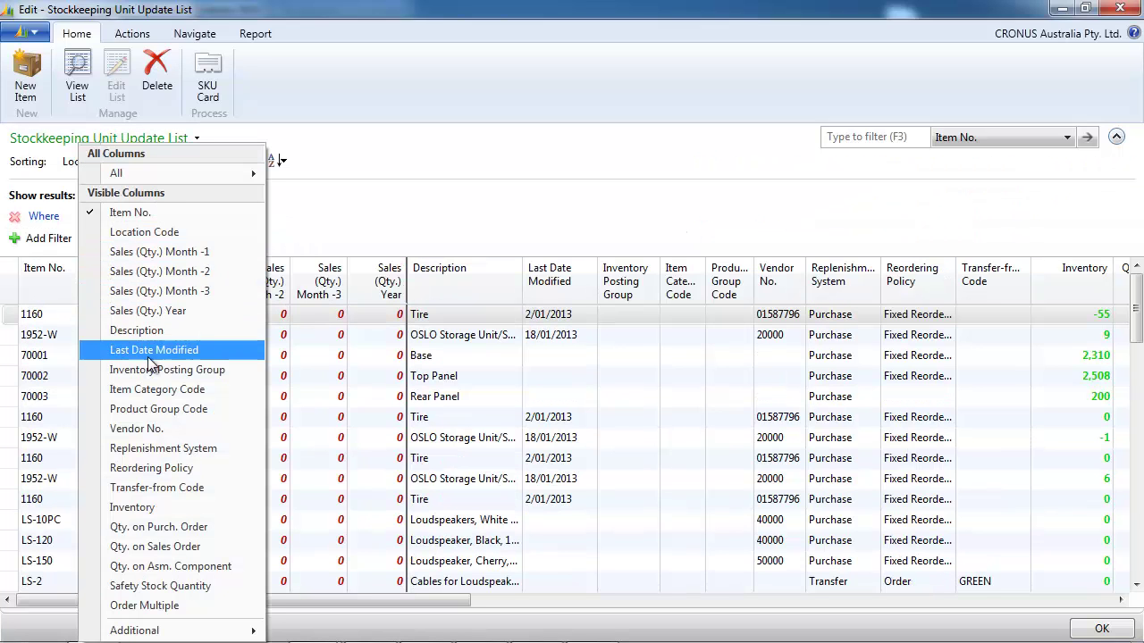
{"action": "left_click", "coordinate": [200, 428]}
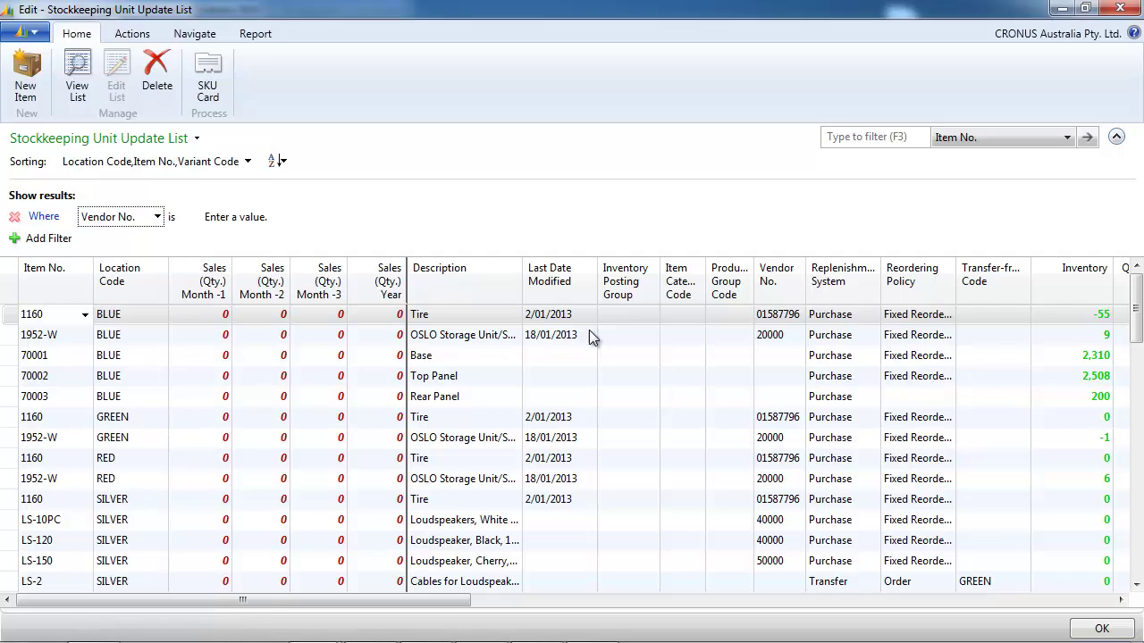
{"action": "left_click", "coordinate": [159, 218]}
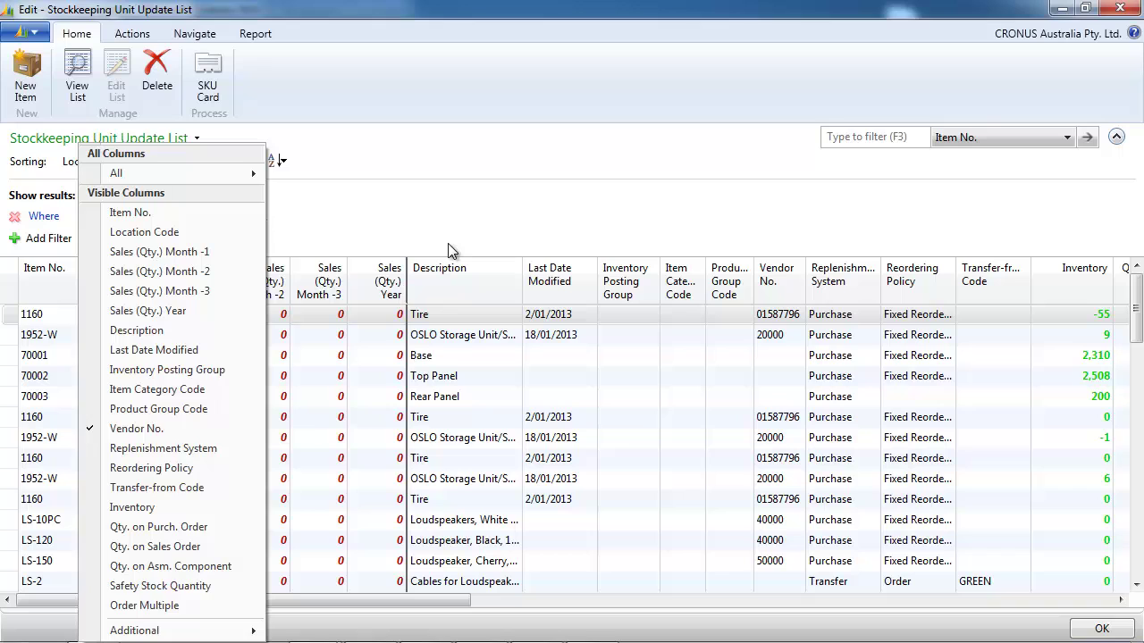
{"action": "left_click", "coordinate": [511, 218]}
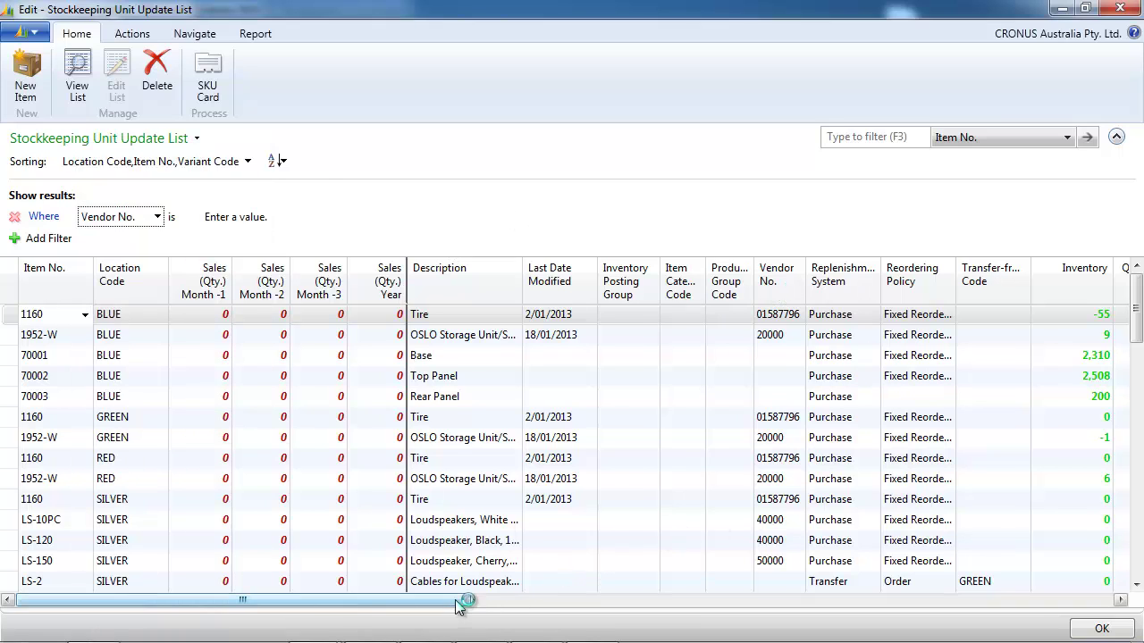
Examine the list's order and planning columns, review the available and shown columns in the column selection, and close it without changes.
{"action": "left_click_drag", "start_coordinate": [456, 601], "coordinate": [911, 578]}
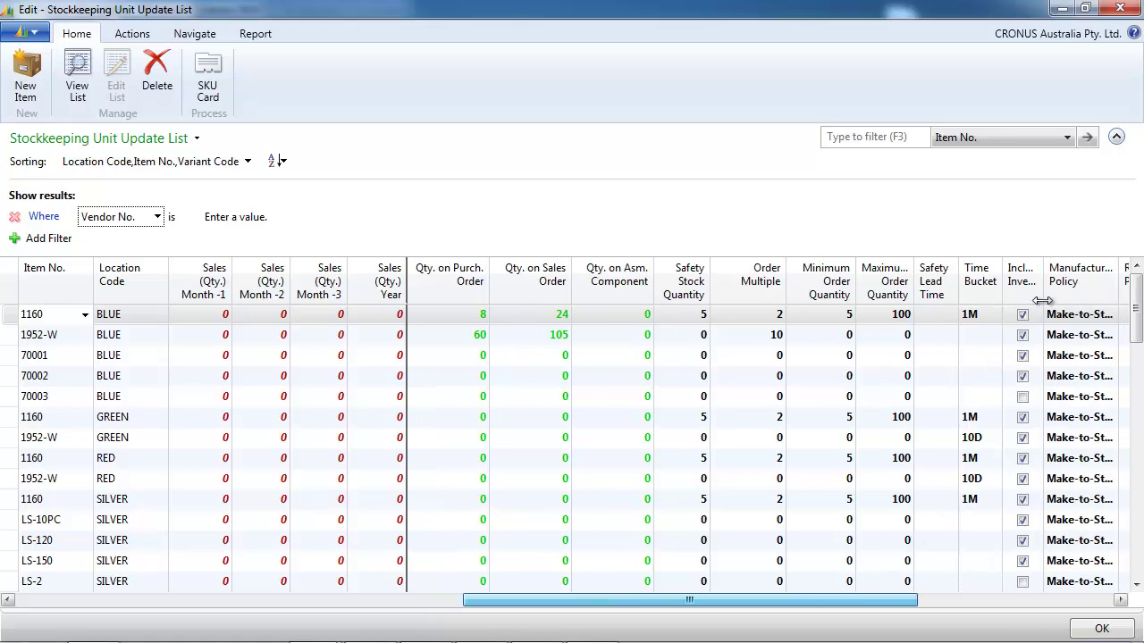
{"action": "right_click", "coordinate": [893, 284]}
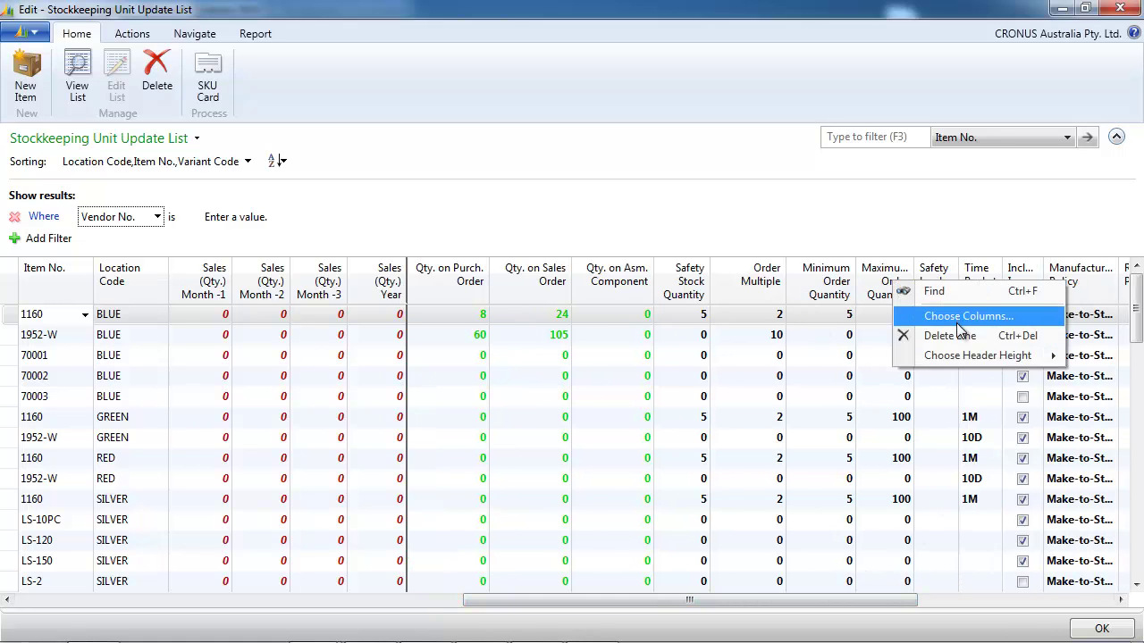
{"action": "left_click", "coordinate": [958, 317]}
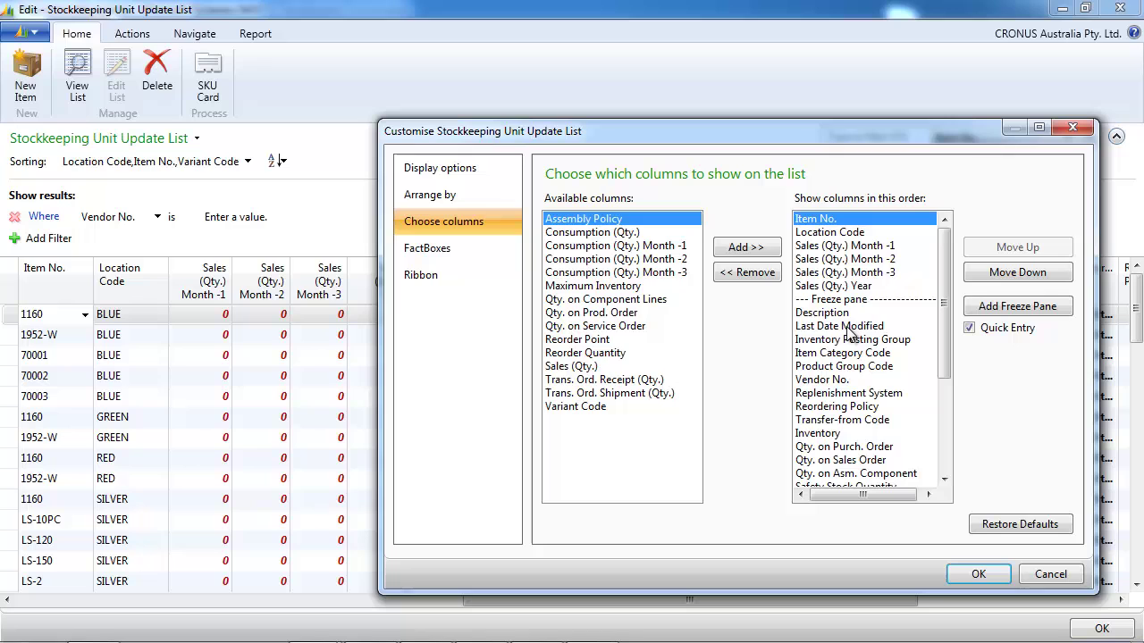
{"action": "left_click_drag", "start_coordinate": [944, 370], "coordinate": [944, 446]}
{"action": "left_click", "coordinate": [978, 574]}
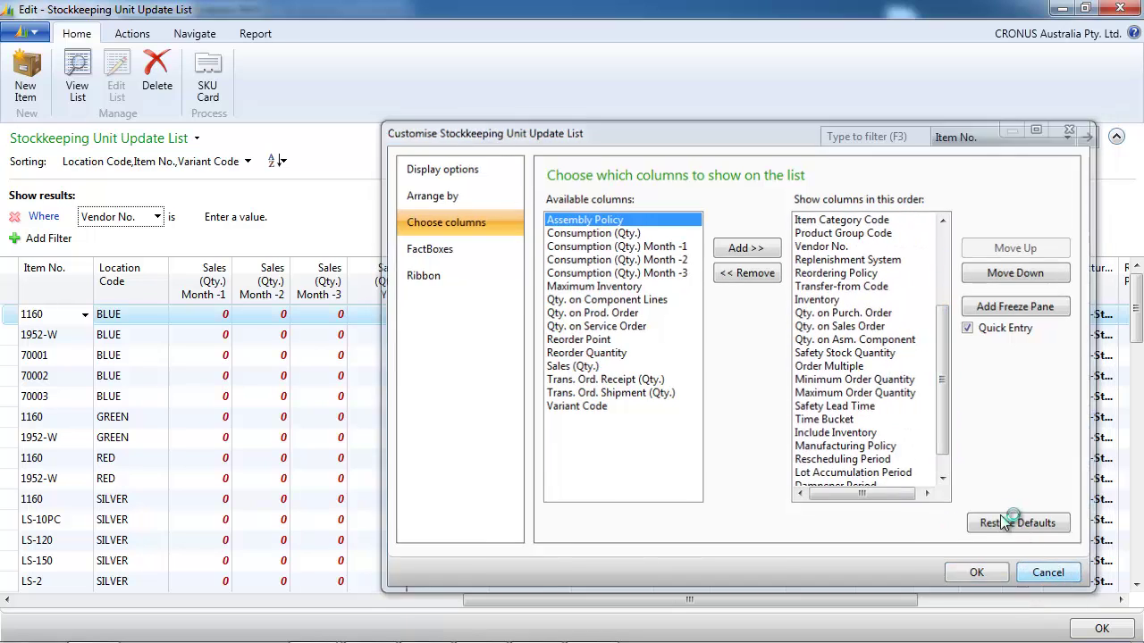
Set the Maximum Order Quantity of item 1952-W at location BLUE to 200.
{"action": "left_click", "coordinate": [842, 336]}
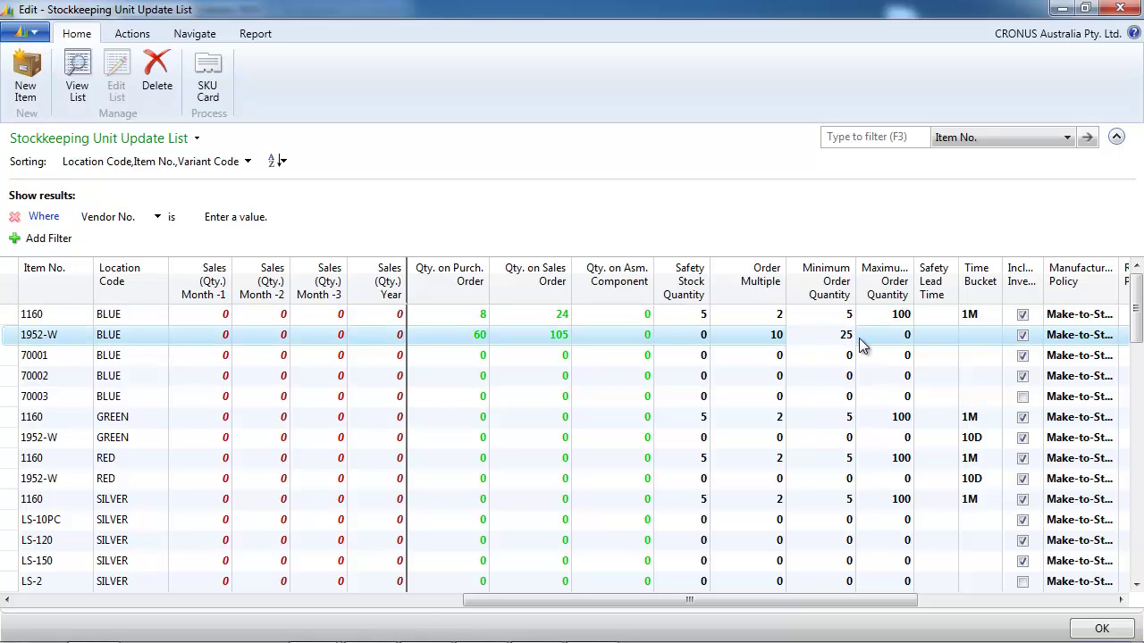
{"action": "left_click", "coordinate": [845, 336]}
{"action": "left_click", "coordinate": [860, 338]}
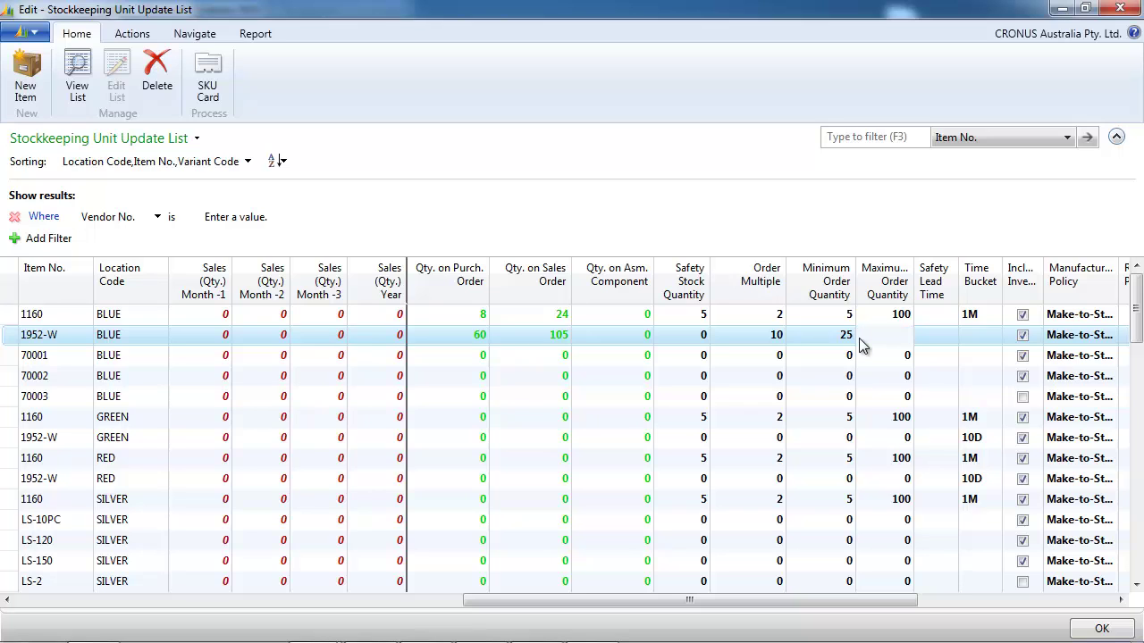
{"action": "type", "text": "200"}
{"action": "key", "text": "Down"}
{"action": "key", "text": "Down"}
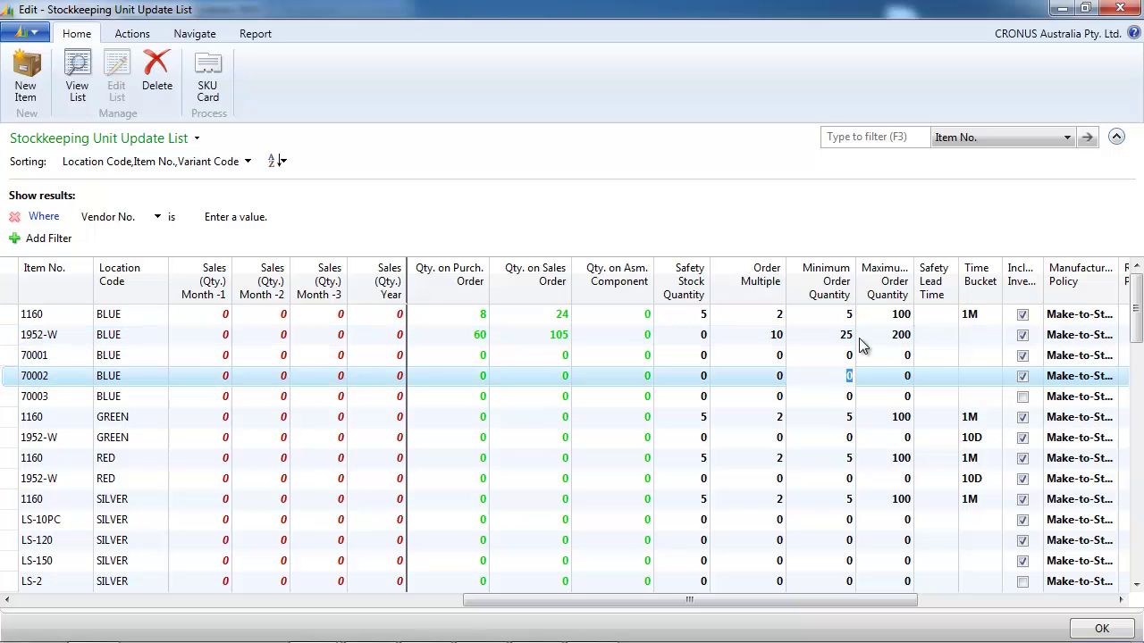
Set the Minimum Order Quantity of item 70002 at location BLUE to 12.
{"action": "key", "text": "Down"}
{"action": "key", "text": "Up"}
{"action": "key", "text": "Up"}
{"action": "key", "text": "Up"}
{"action": "key", "text": "Down"}
{"action": "key", "text": "Down"}
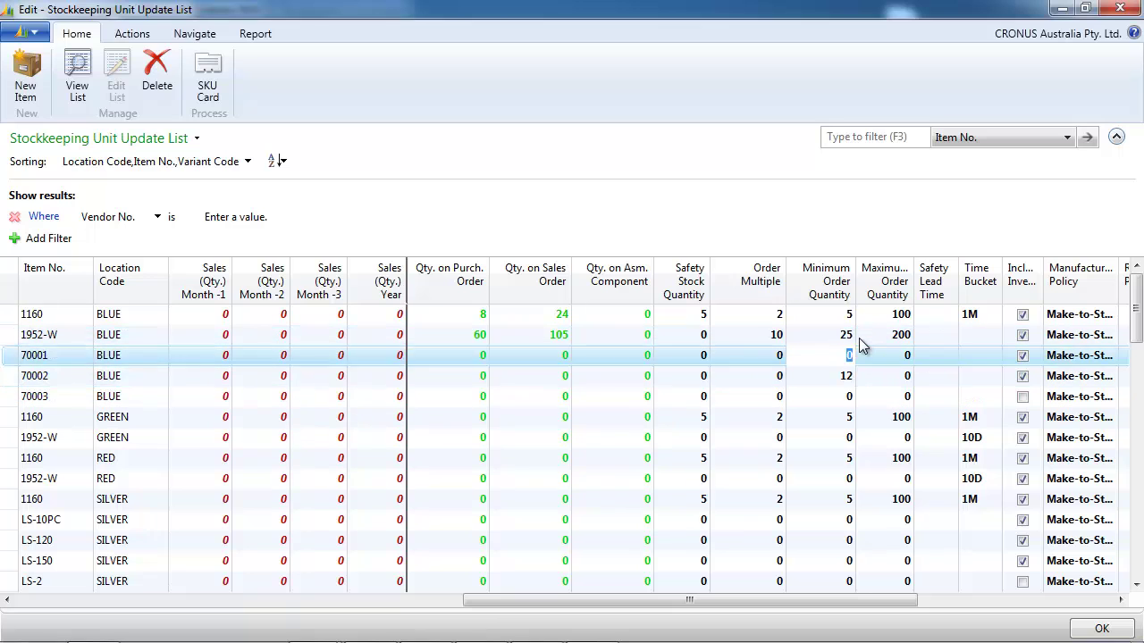
Review the list's replenishment and order columns, open the column selection and close it without changes.
{"action": "left_click_drag", "start_coordinate": [630, 605], "coordinate": [143, 605]}
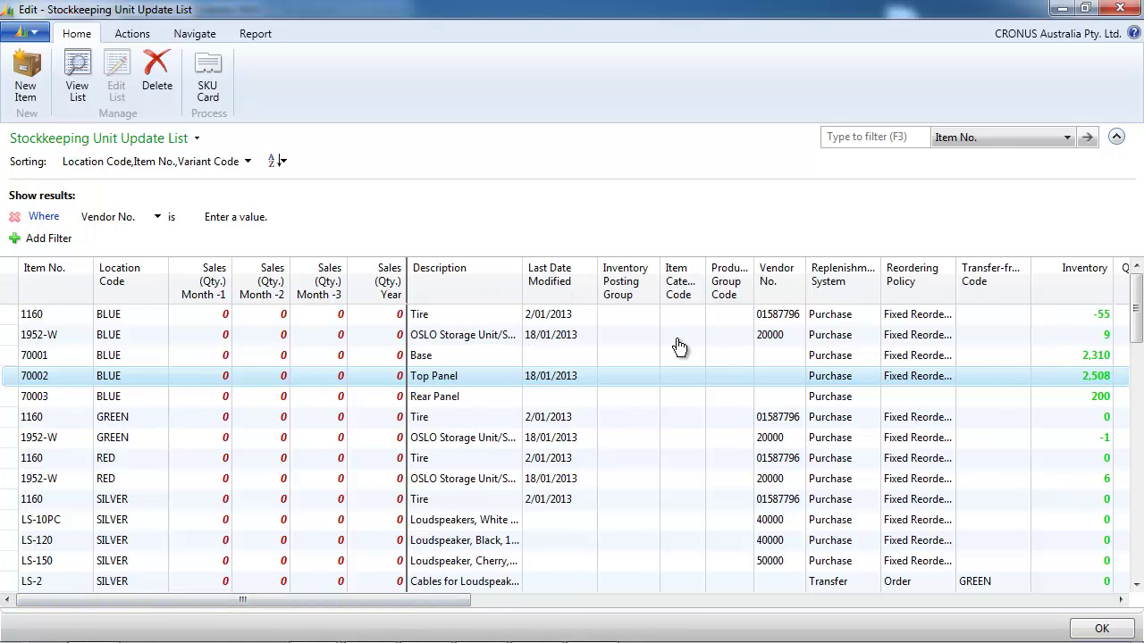
{"action": "left_click_drag", "start_coordinate": [452, 601], "coordinate": [764, 590]}
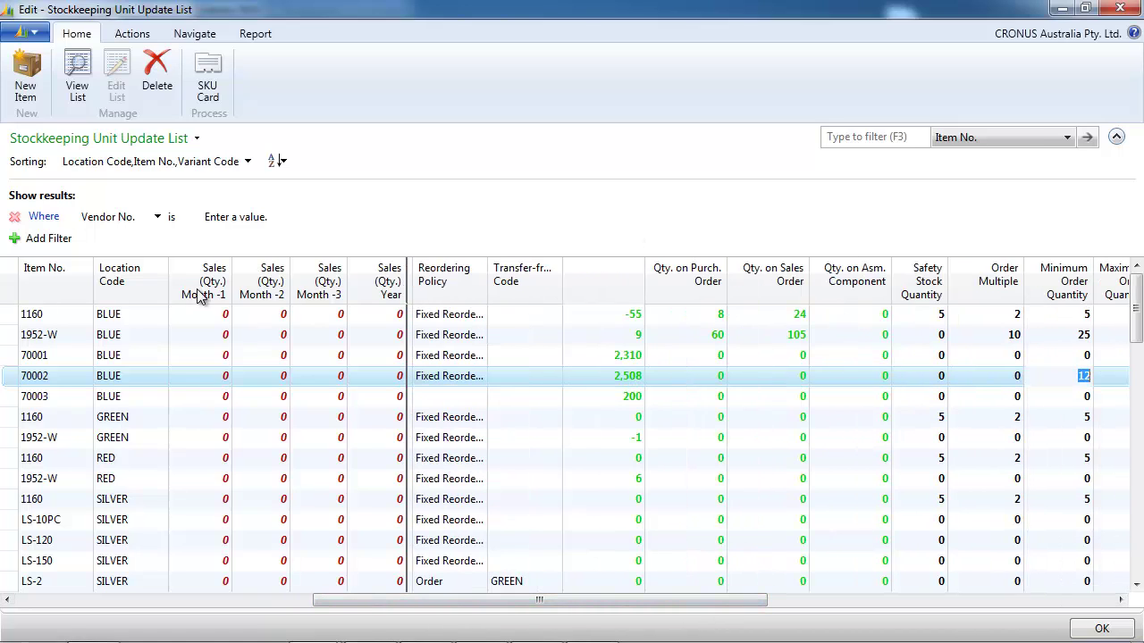
{"action": "right_click", "coordinate": [266, 284]}
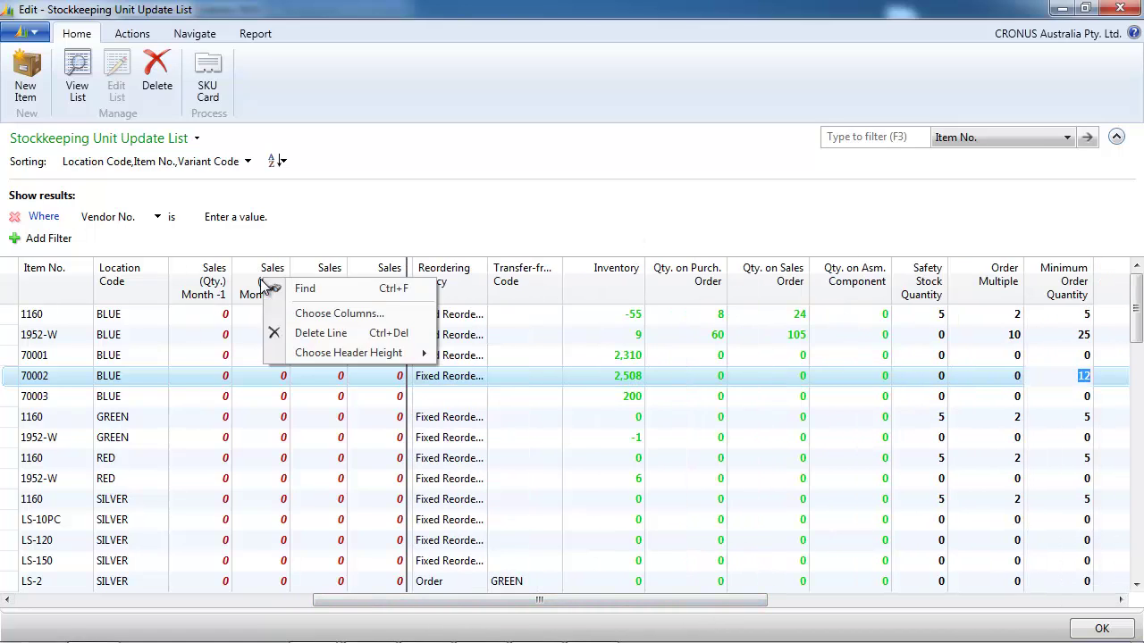
{"action": "left_click", "coordinate": [302, 314]}
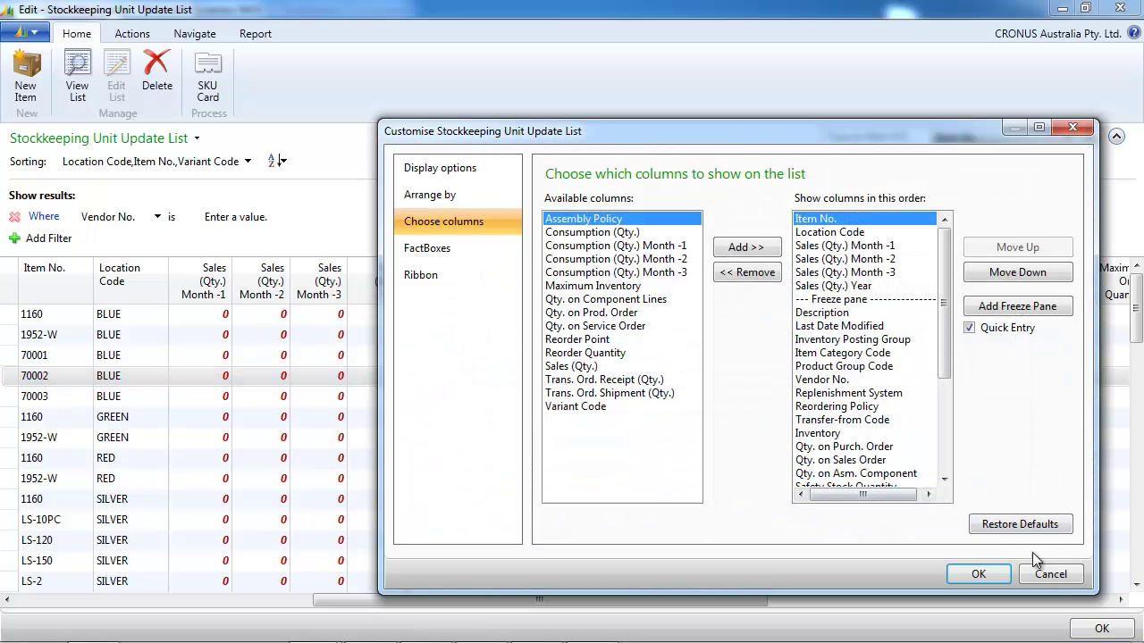
{"action": "left_click", "coordinate": [1049, 575]}
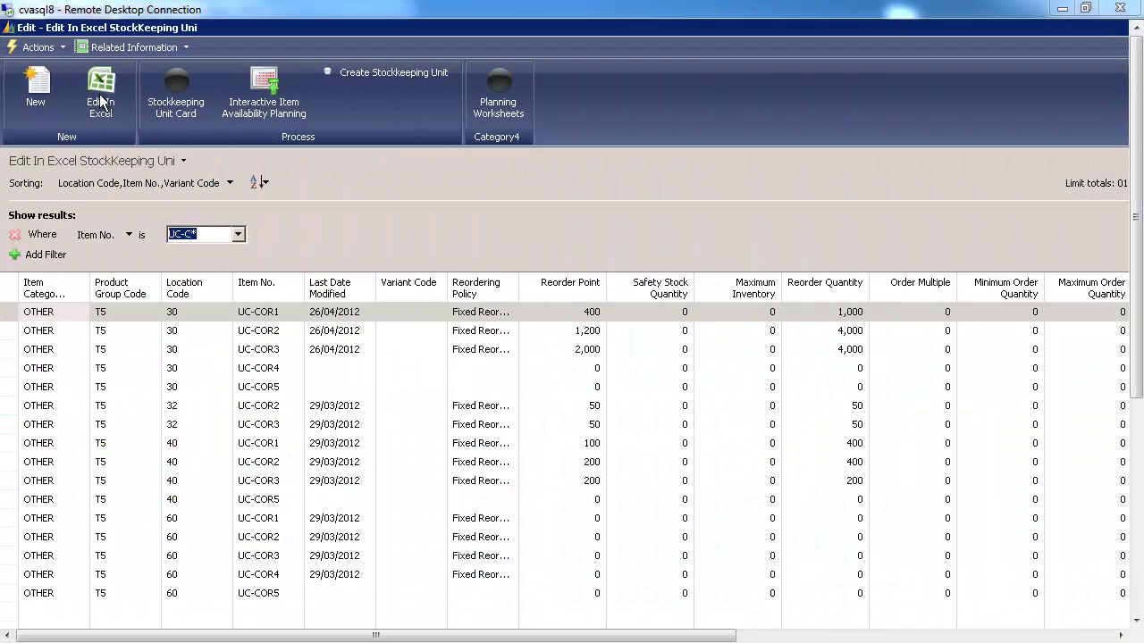
In the remote session's Edit In Excel StockKeeping Unit list, send the UC-C* stockkeeping units to Excel and bring the workbook forward.
{"action": "left_click", "coordinate": [101, 101]}
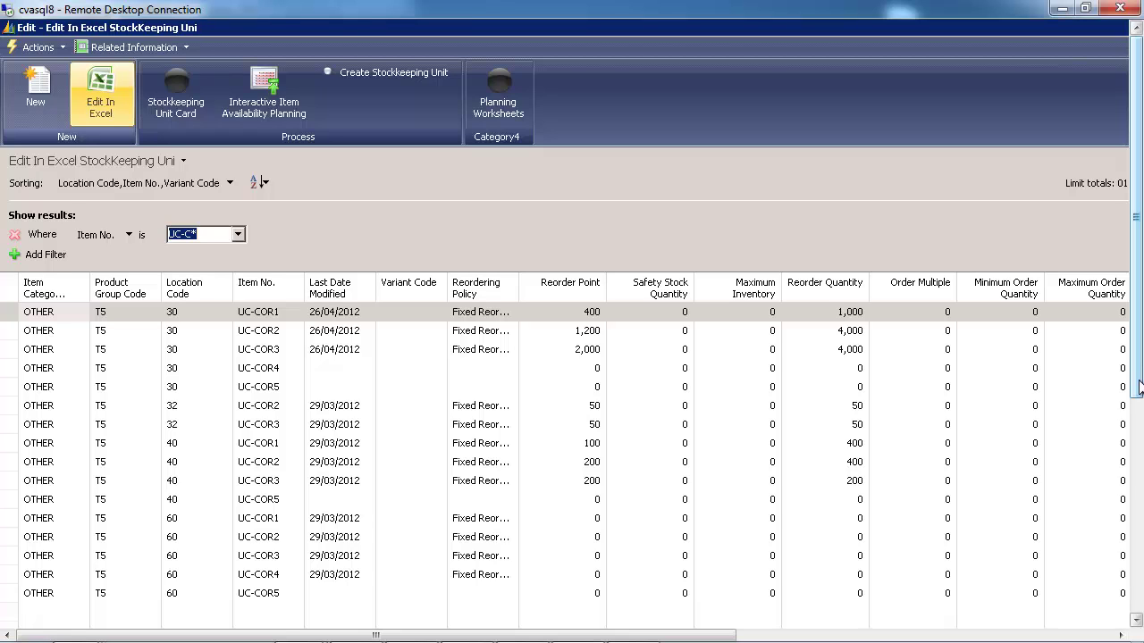
{"action": "left_click_drag", "start_coordinate": [1139, 386], "coordinate": [986, 599]}
{"action": "left_click", "coordinate": [353, 608]}
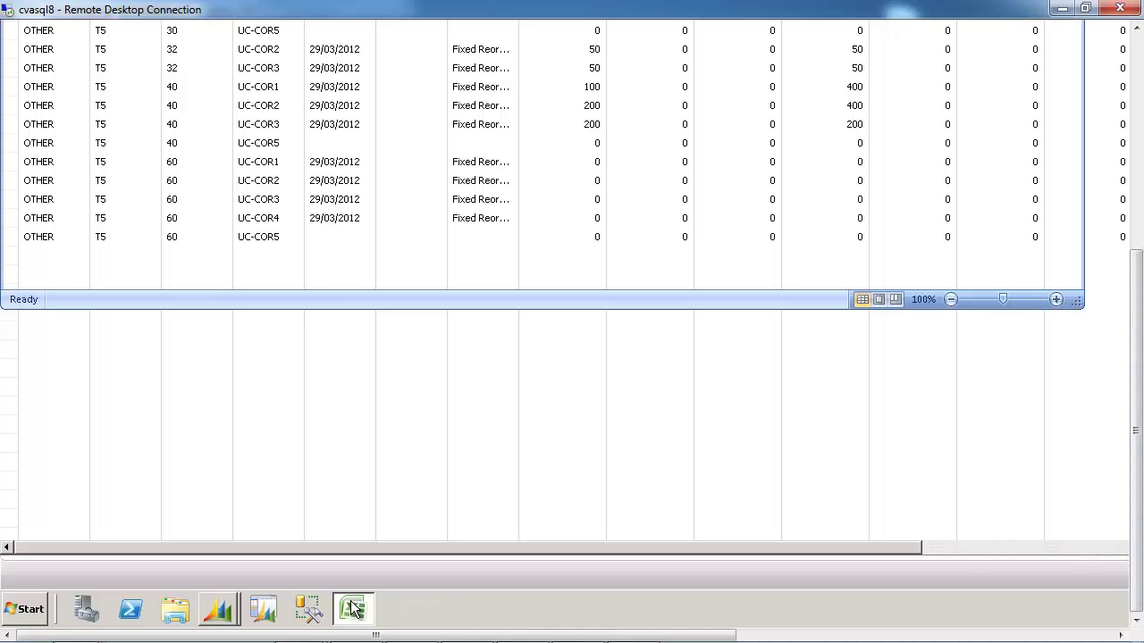
{"action": "left_click_drag", "start_coordinate": [1139, 291], "coordinate": [1138, 145]}
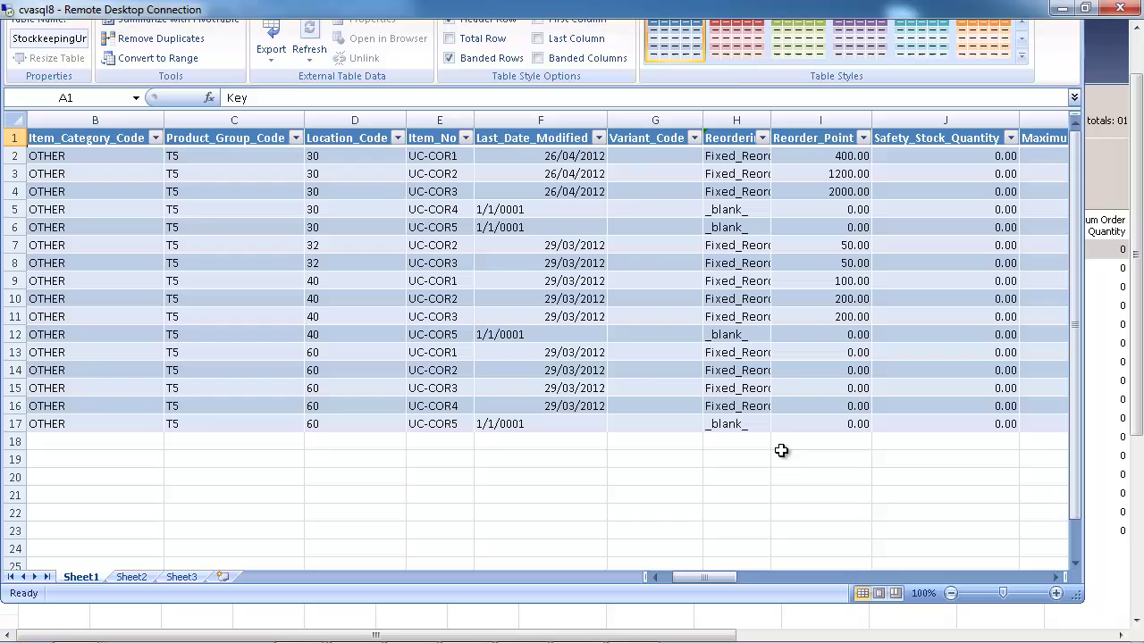
Enter 5 as the Order_Multiple in row 3 of the exported stockkeeping unit table.
{"action": "left_click_drag", "start_coordinate": [713, 576], "coordinate": [849, 572]}
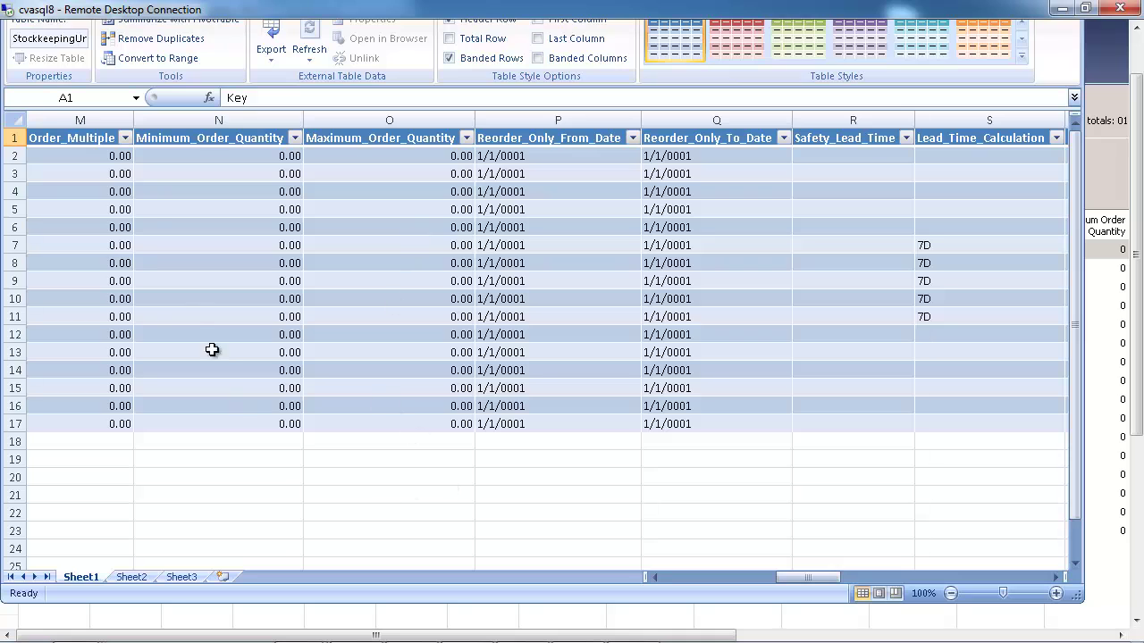
{"action": "left_click", "coordinate": [102, 170]}
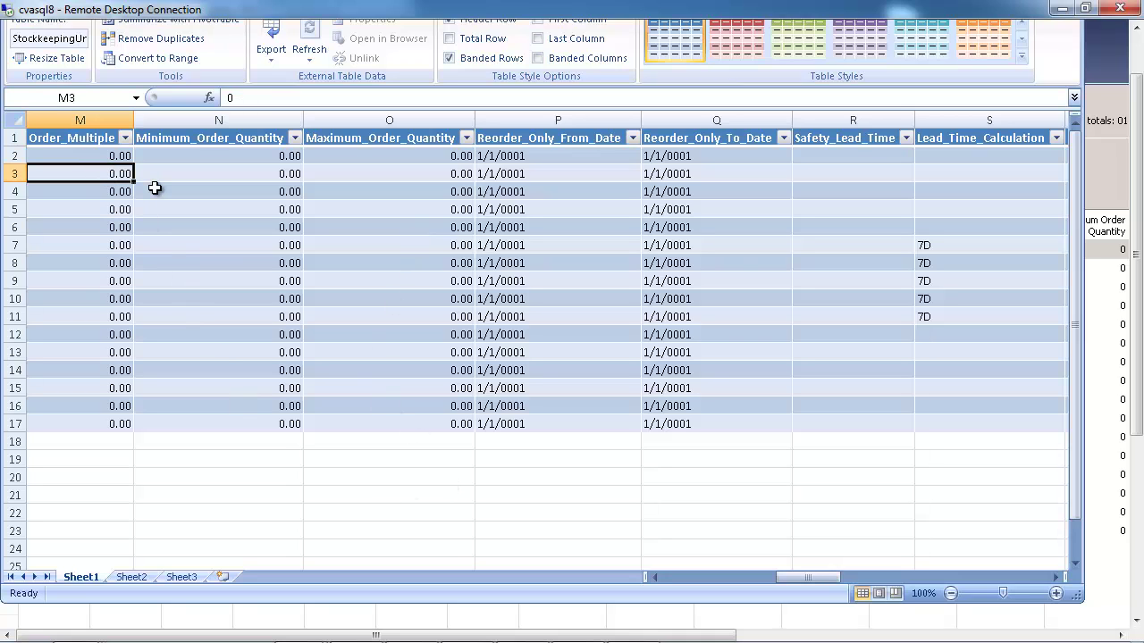
{"action": "type", "text": "0"}
{"action": "key", "text": "Return"}
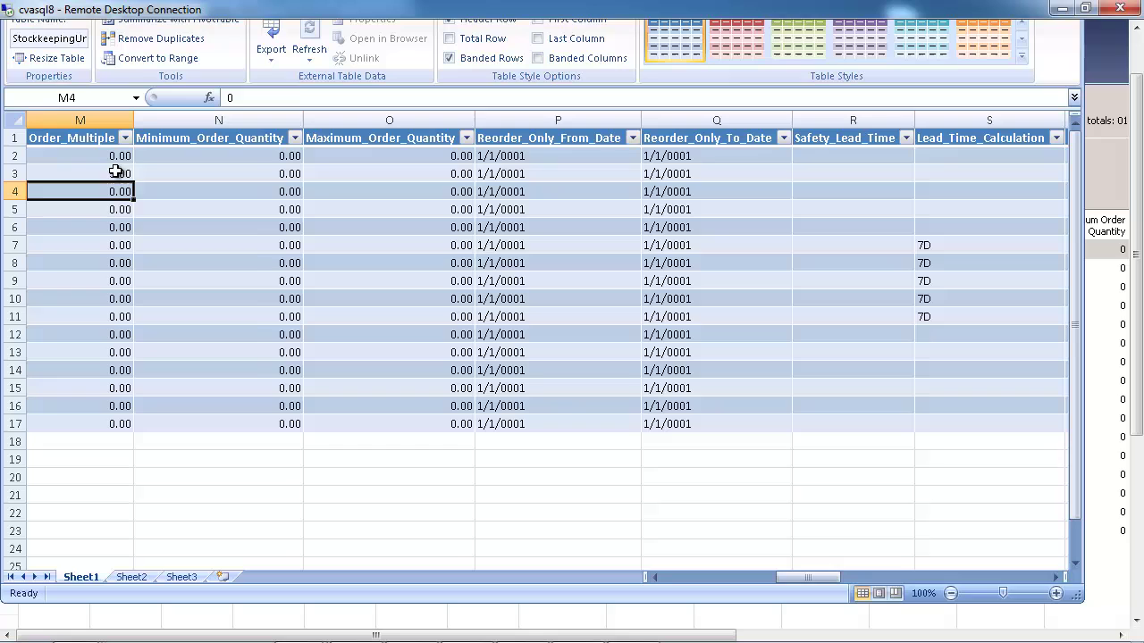
{"action": "left_click", "coordinate": [116, 172]}
{"action": "type", "text": "5"}
{"action": "key", "text": "ctrl+Return"}
Fill the Order_Multiple value of 5 from row 3 down through row 9, without replacing cells by a move.
{"action": "left_click_drag", "start_coordinate": [131, 177], "coordinate": [134, 195]}
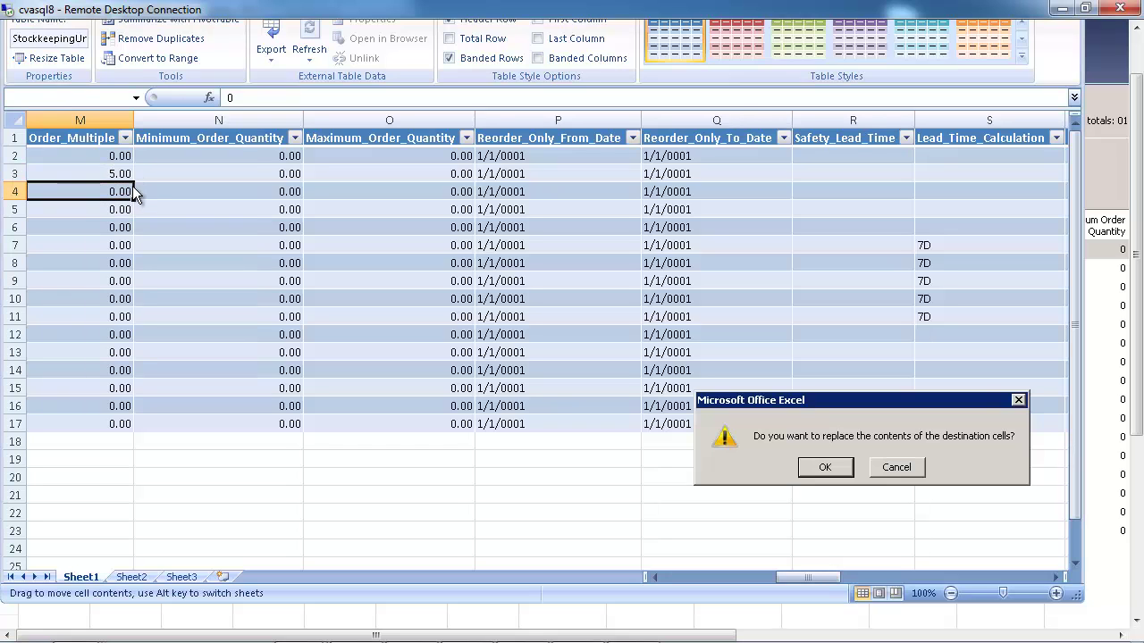
{"action": "left_click", "coordinate": [896, 469]}
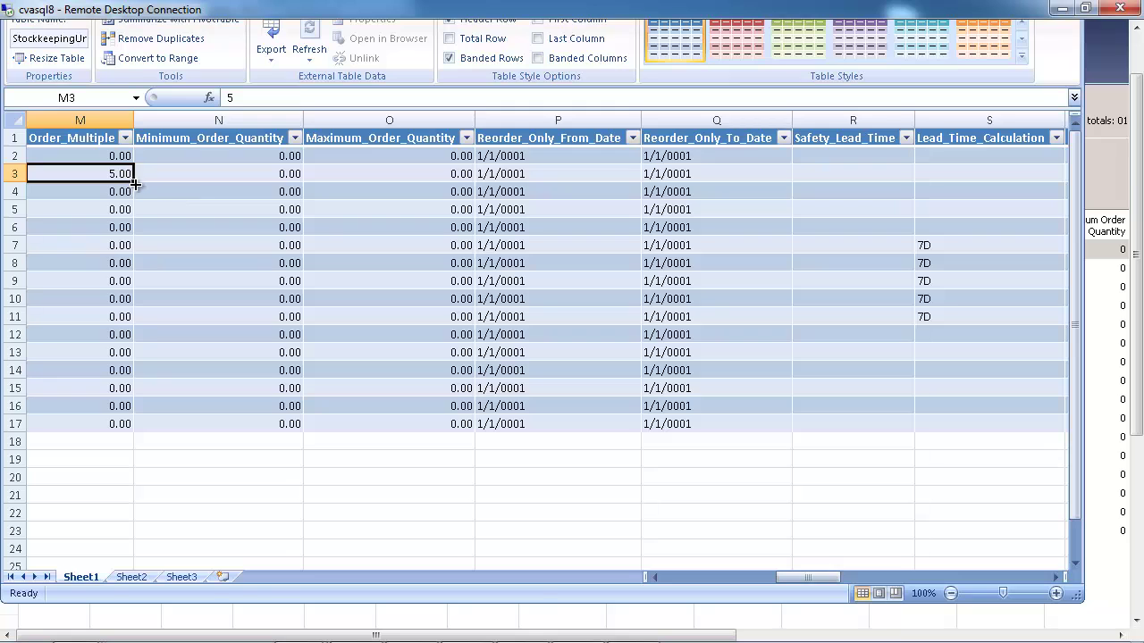
{"action": "left_click_drag", "start_coordinate": [134, 183], "coordinate": [134, 287]}
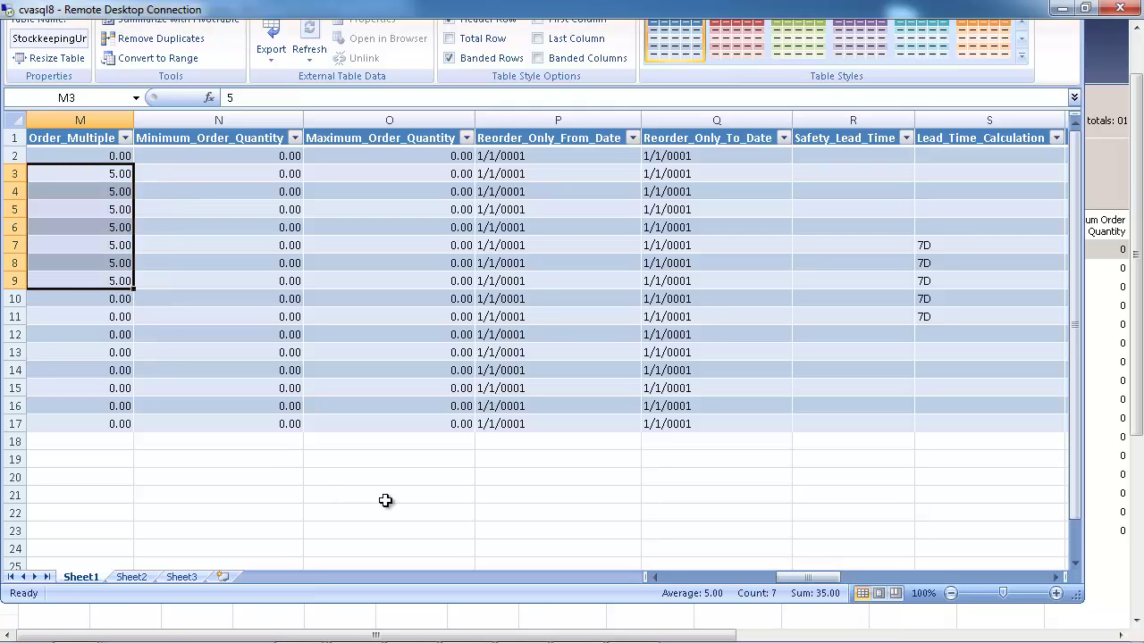
Save the edited stockkeeping unit data from Excel back to Dynamics NAV and return to the NAV window.
{"action": "left_click_drag", "start_coordinate": [786, 574], "coordinate": [637, 576]}
{"action": "left_click_drag", "start_coordinate": [1141, 246], "coordinate": [1097, 179]}
{"action": "left_click", "coordinate": [508, 58]}
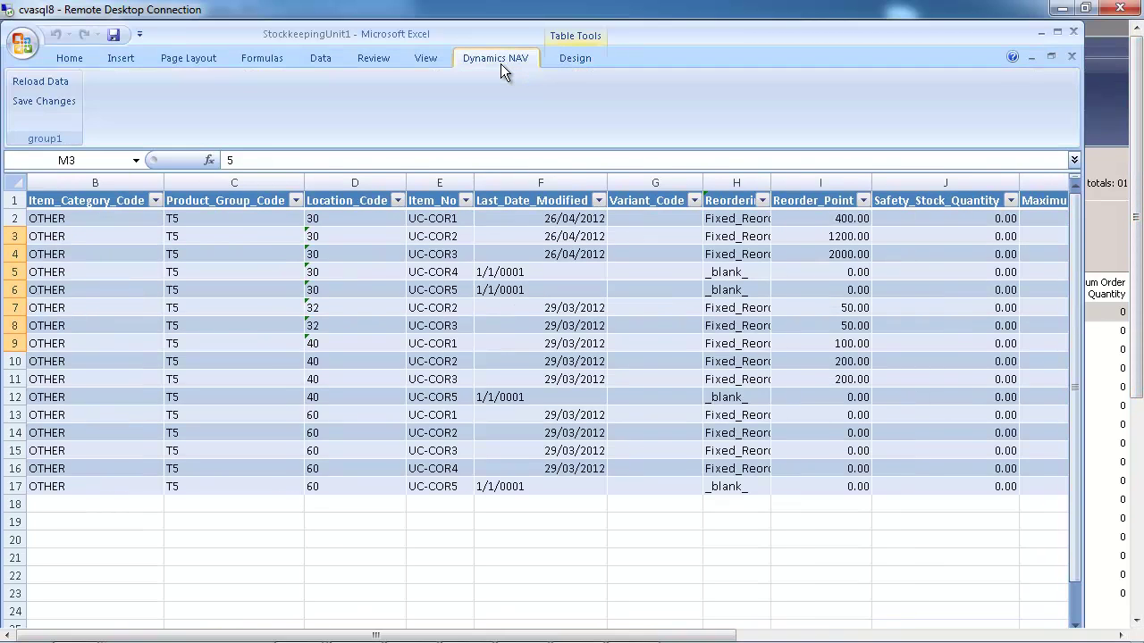
{"action": "left_click", "coordinate": [29, 99]}
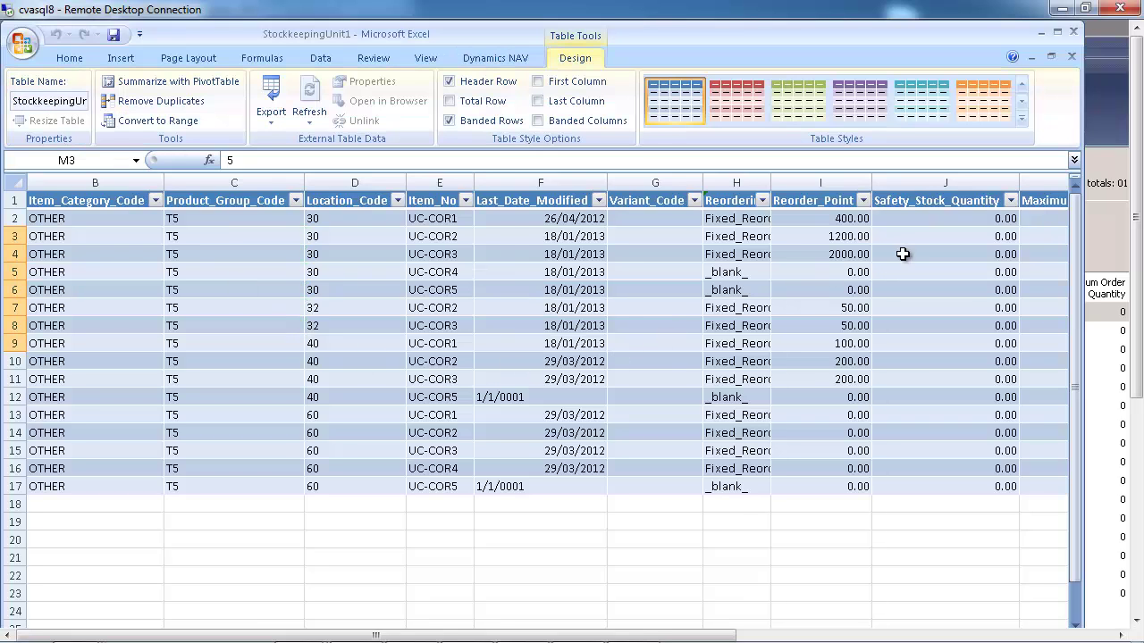
{"action": "left_click", "coordinate": [1097, 99]}
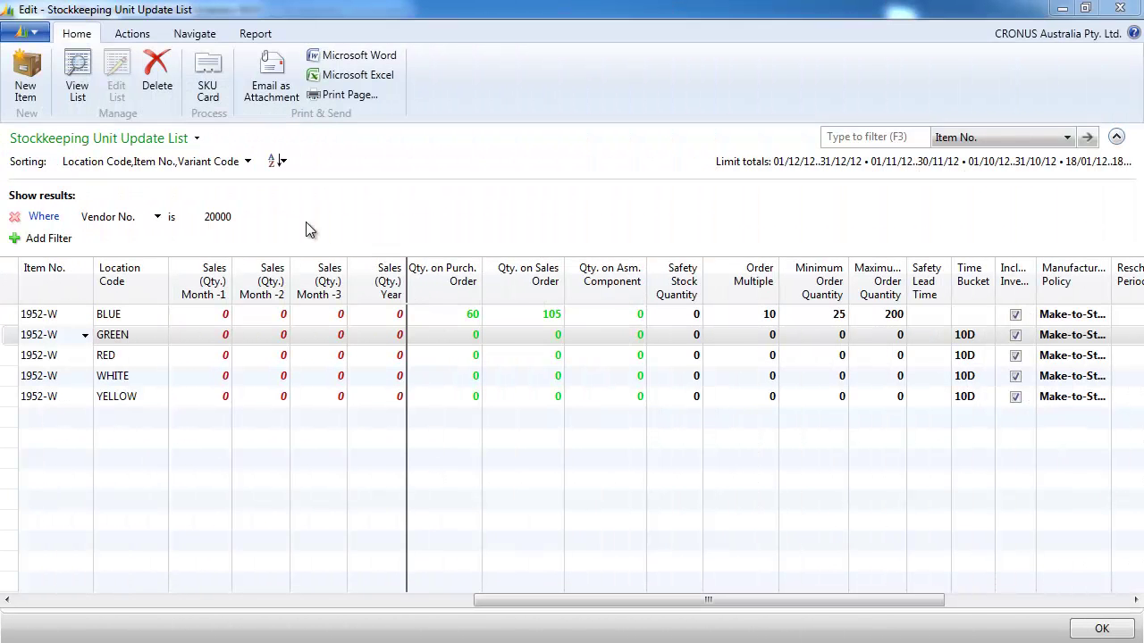
Review the columns available for the vendor 20000 Stockkeeping Unit Update List and close the selection without changes.
{"action": "right_click", "coordinate": [329, 289]}
{"action": "left_click", "coordinate": [384, 321]}
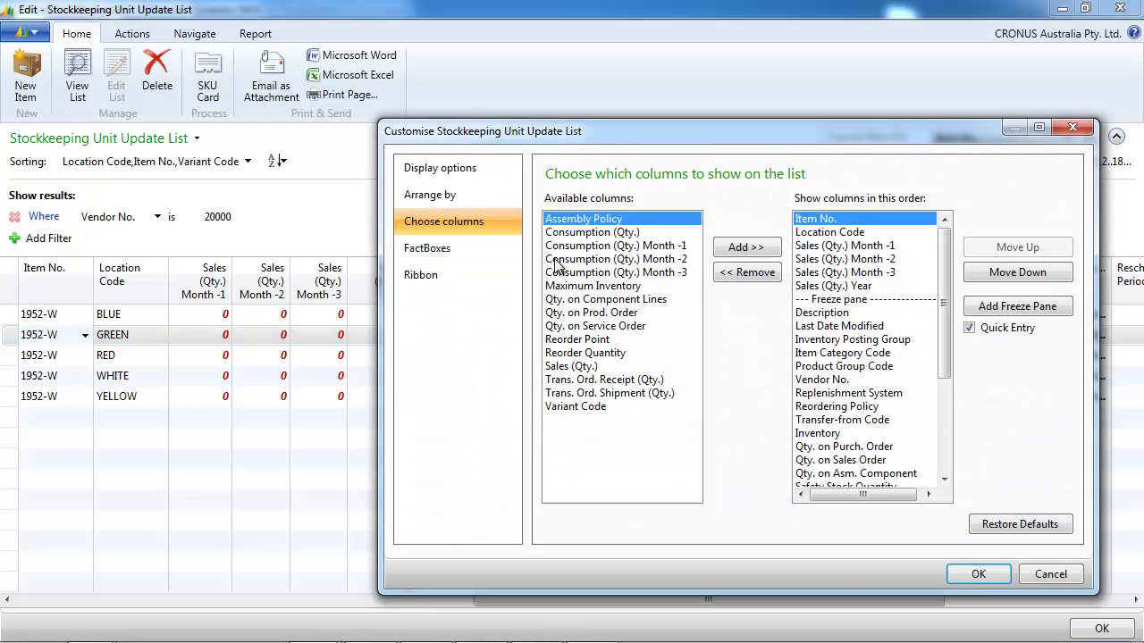
{"action": "left_click", "coordinate": [1074, 129]}
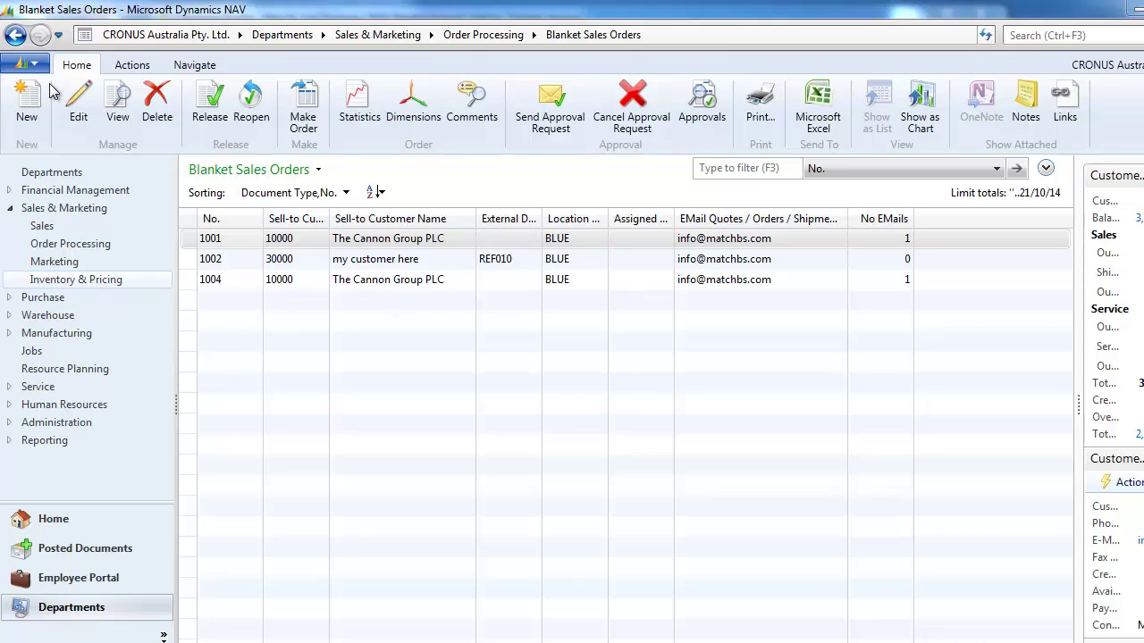
Return to the Requisition Worksheets from the page history and open the DEFAULT worksheet.
{"action": "left_click", "coordinate": [60, 38]}
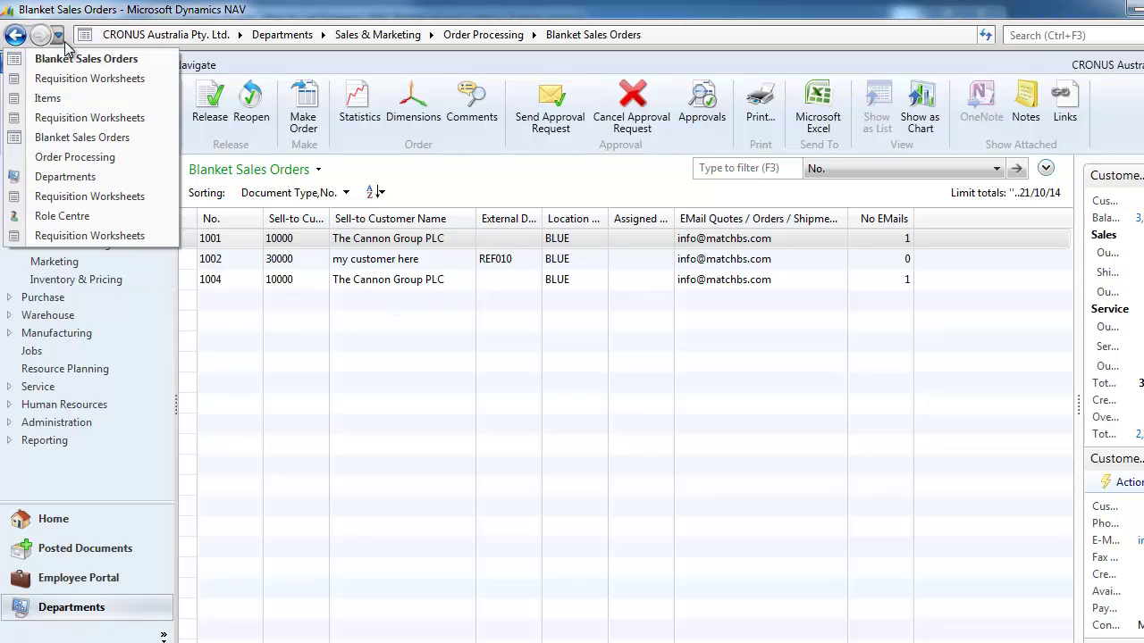
{"action": "left_click", "coordinate": [75, 79]}
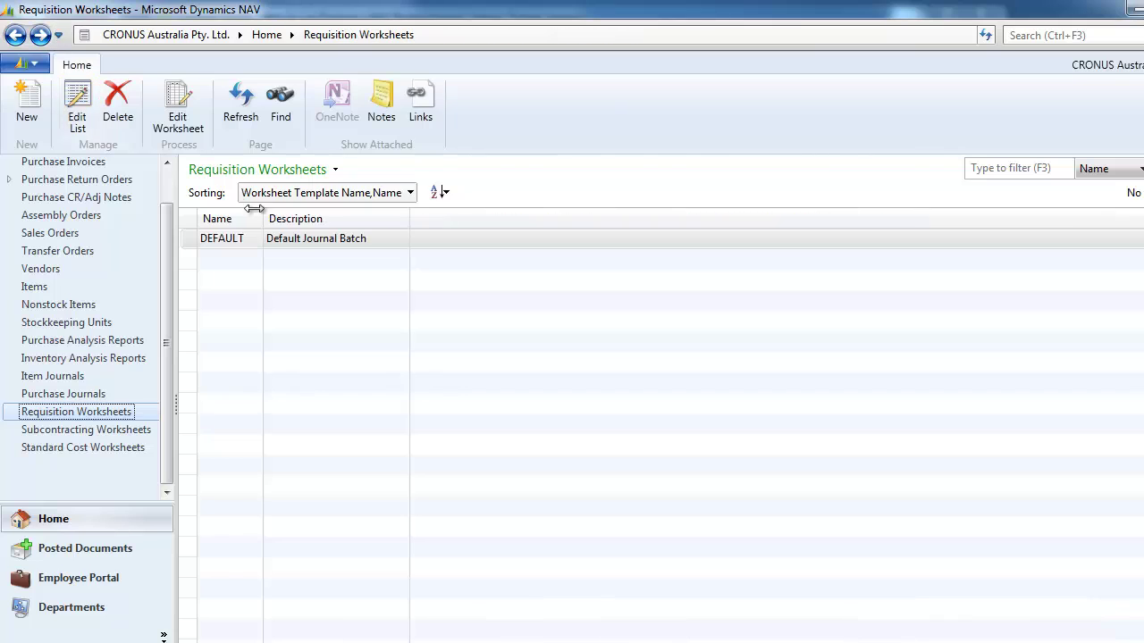
{"action": "double_click", "coordinate": [296, 241]}
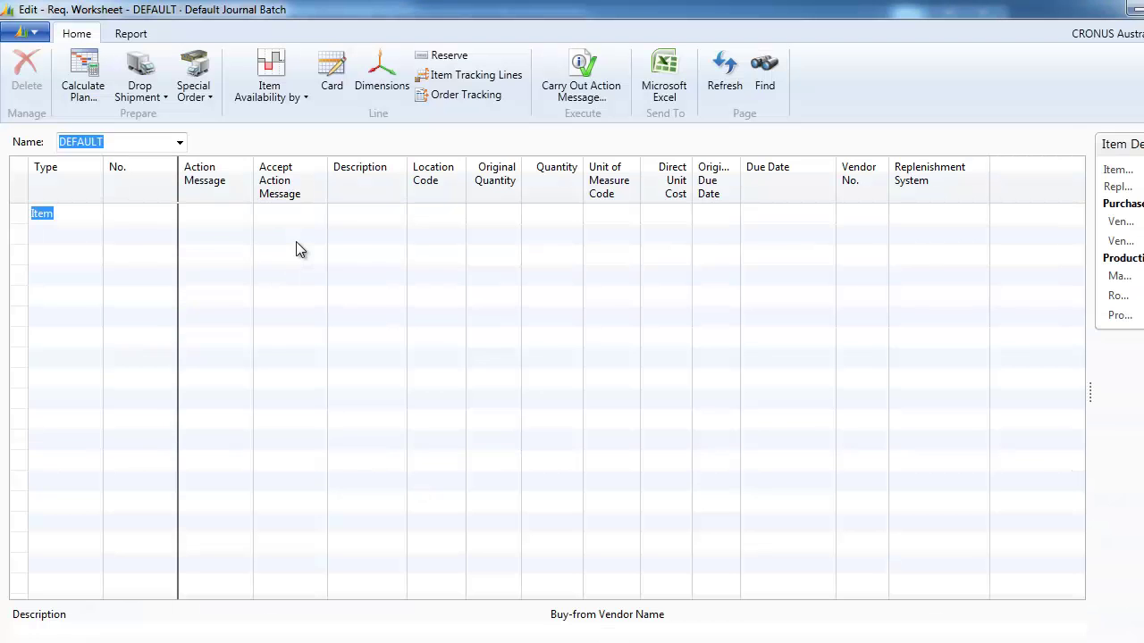
Start Calculate Plan for the requisition worksheet and open the full list of production forecast names for Use Forecast.
{"action": "left_click", "coordinate": [86, 89]}
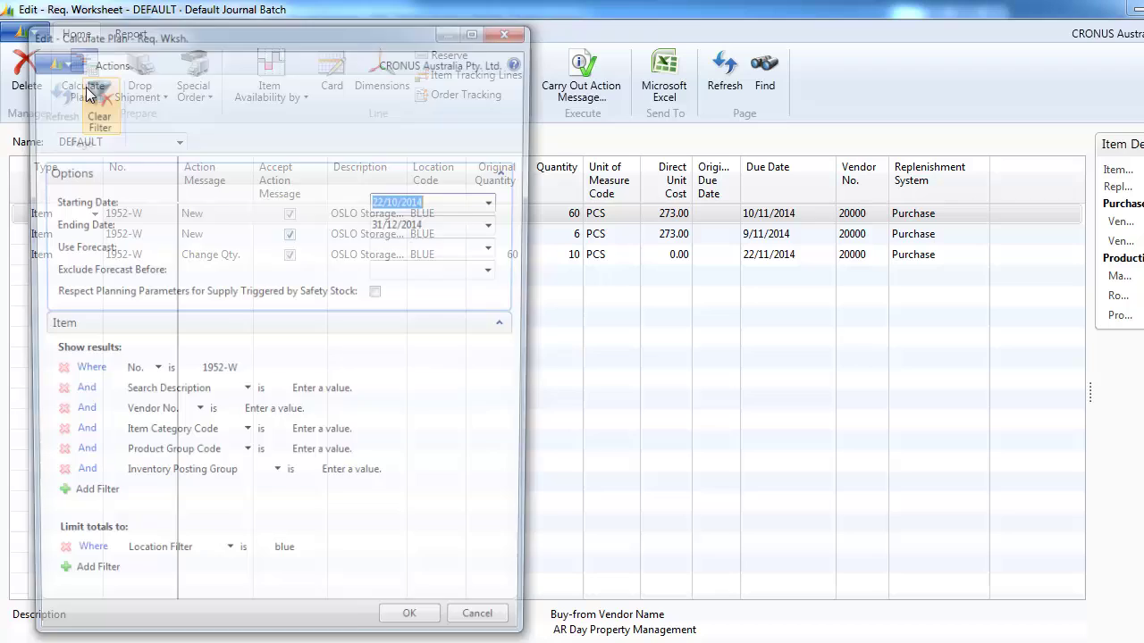
{"action": "left_click", "coordinate": [390, 247]}
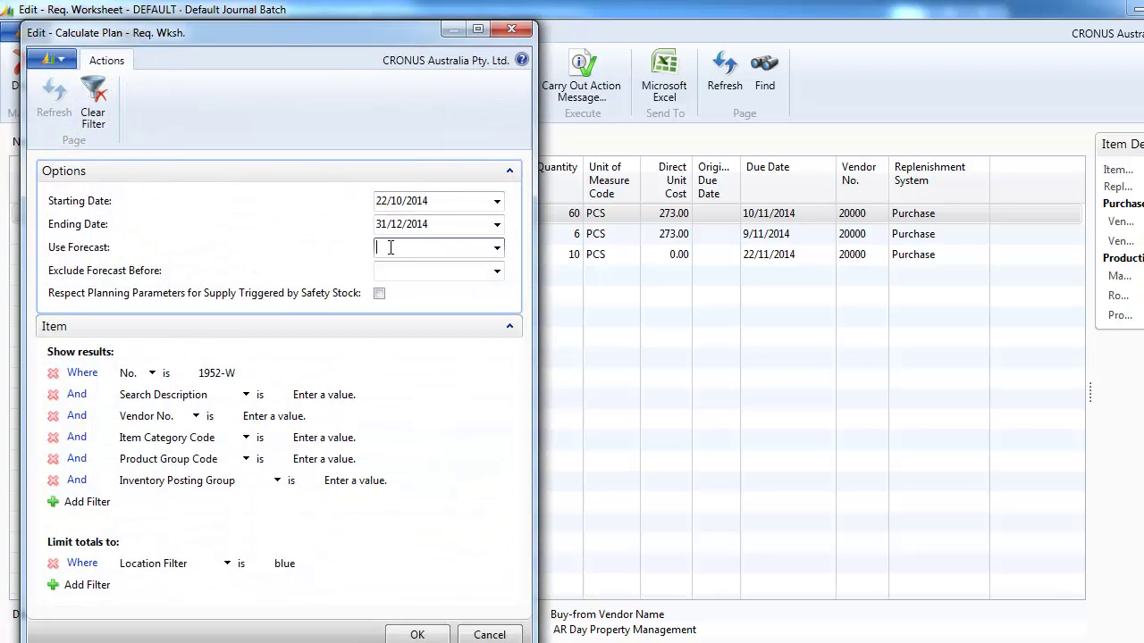
{"action": "right_click", "coordinate": [391, 248]}
{"action": "left_click", "coordinate": [435, 281]}
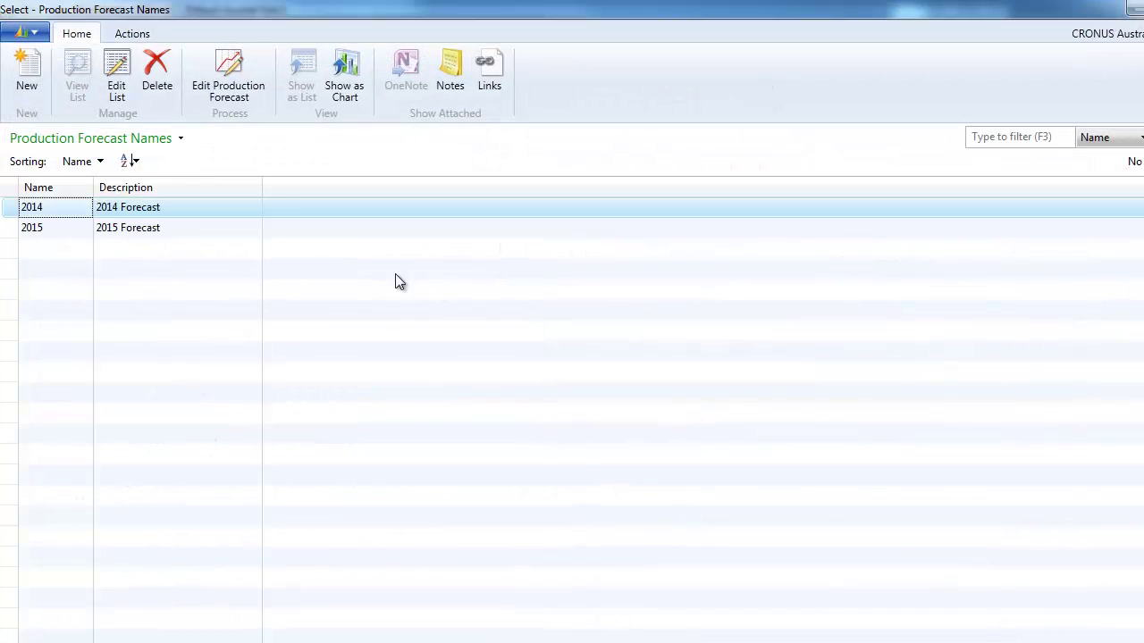
Open the 2014 production forecast for editing and view its matrix by Month.
{"action": "left_click", "coordinate": [235, 79]}
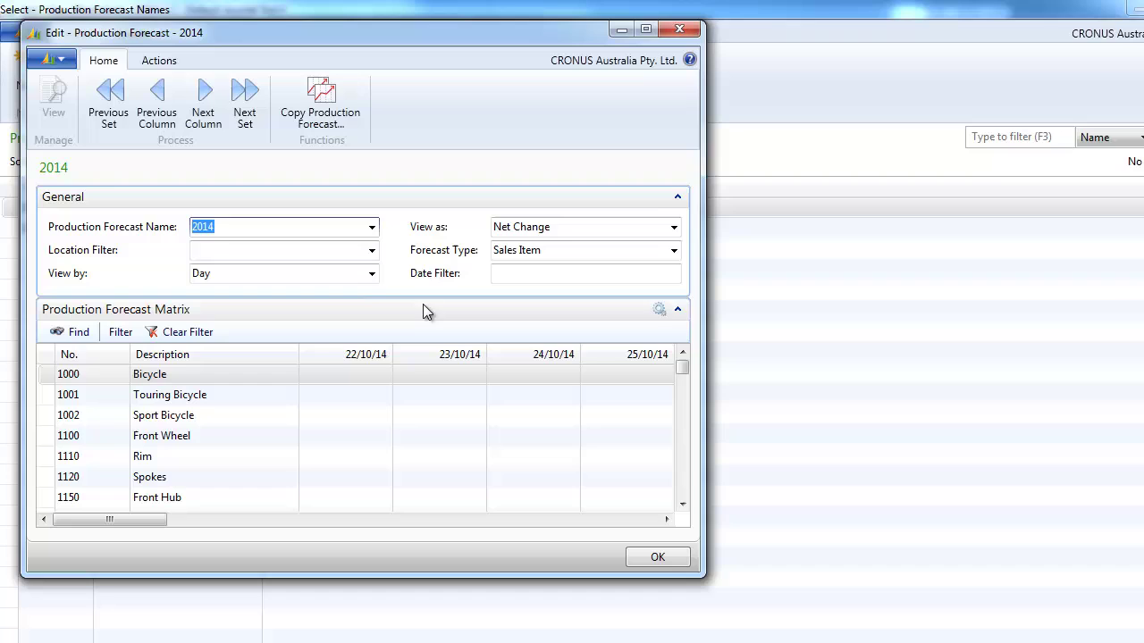
{"action": "left_click", "coordinate": [372, 274]}
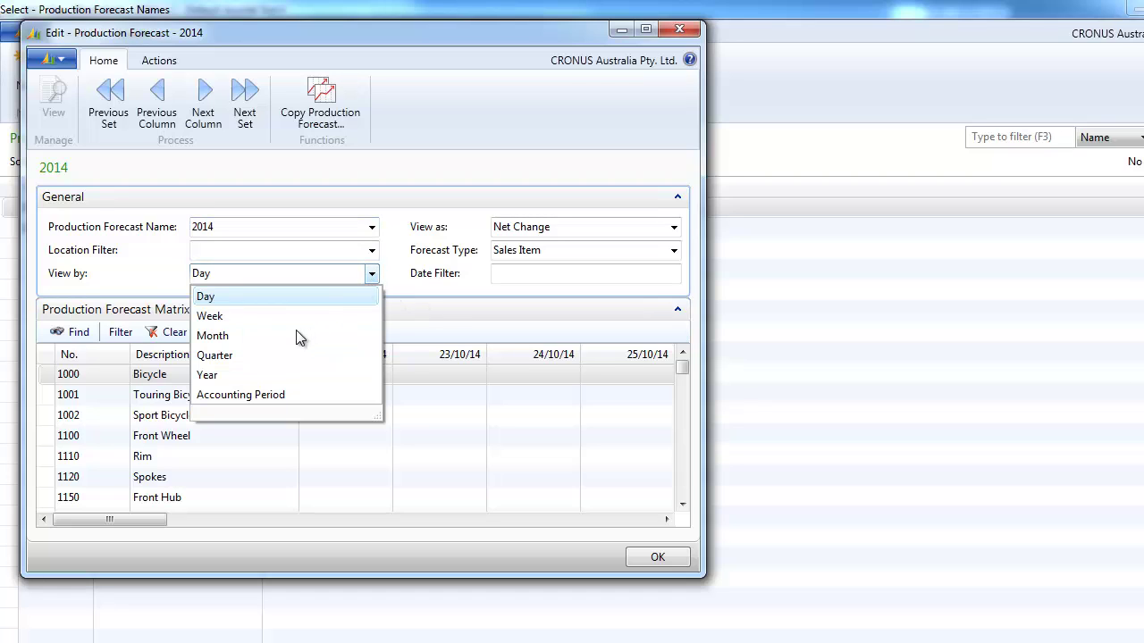
{"action": "left_click", "coordinate": [251, 333]}
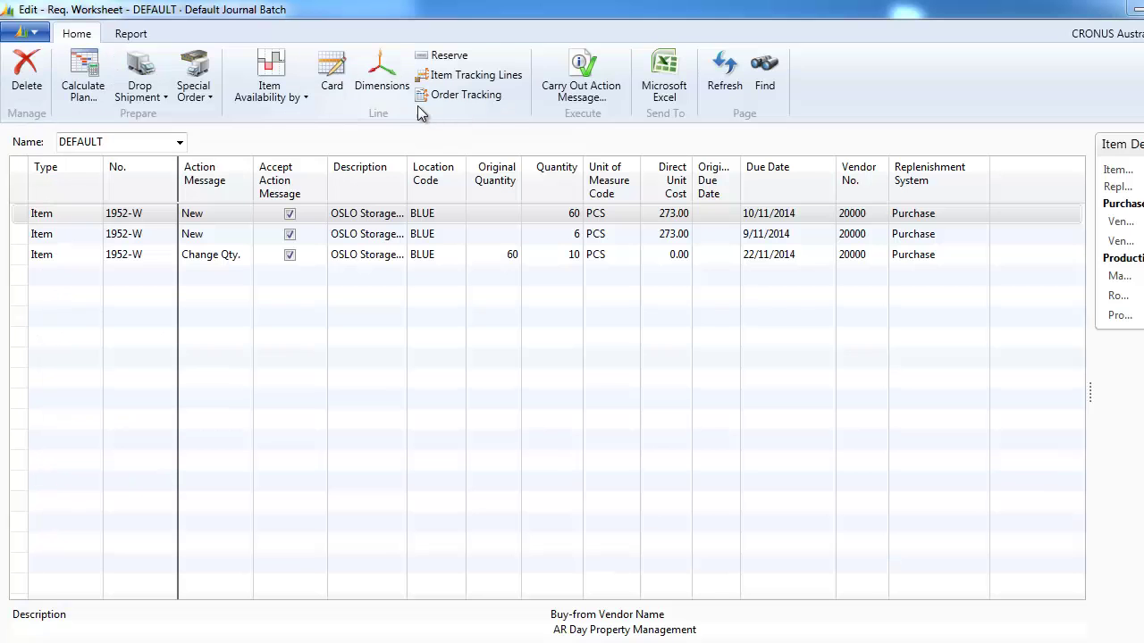
Open the stockkeeping unit card of 1952-W at BLUE and examine its replenishment system choices, reordering policies and order modifiers.
{"action": "left_click", "coordinate": [333, 78]}
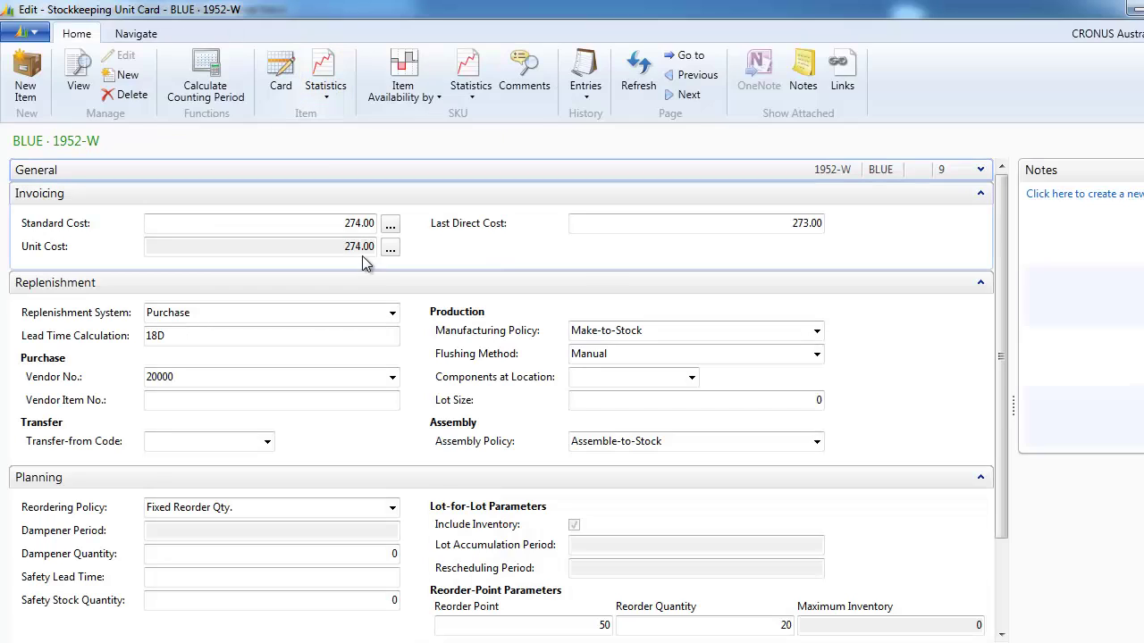
{"action": "left_click", "coordinate": [392, 313]}
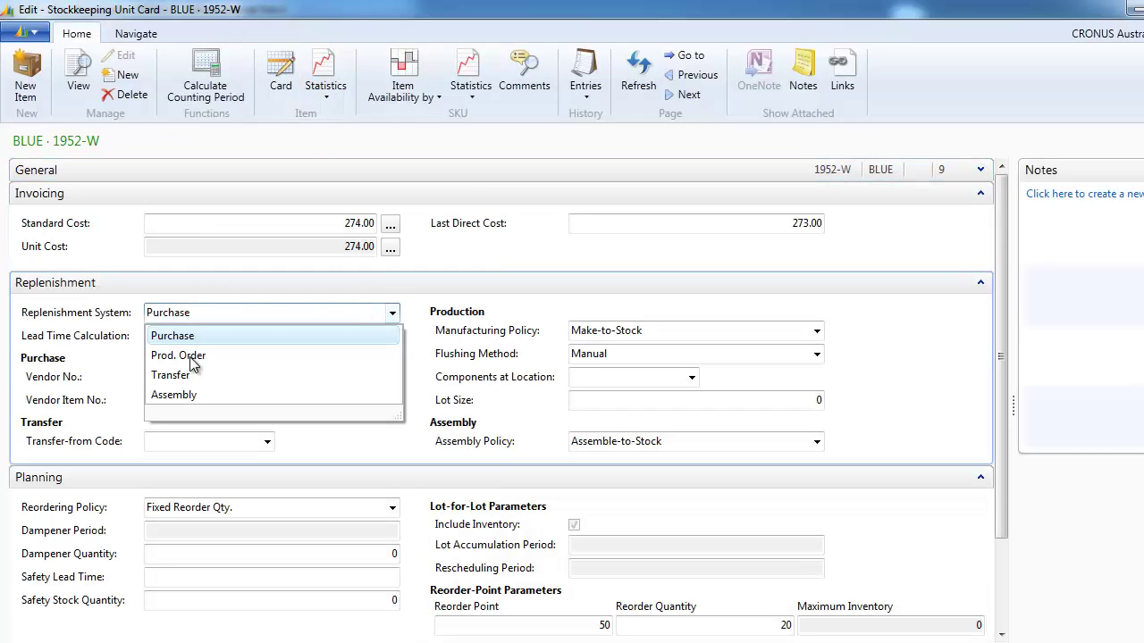
{"action": "key", "text": "Escape"}
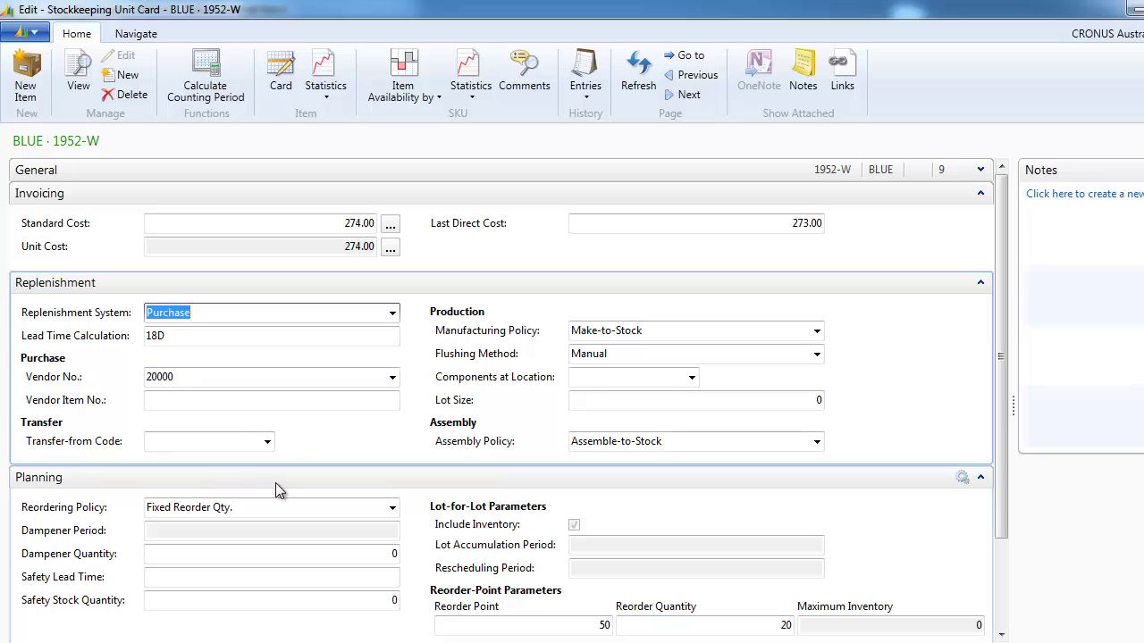
{"action": "left_click", "coordinate": [393, 508]}
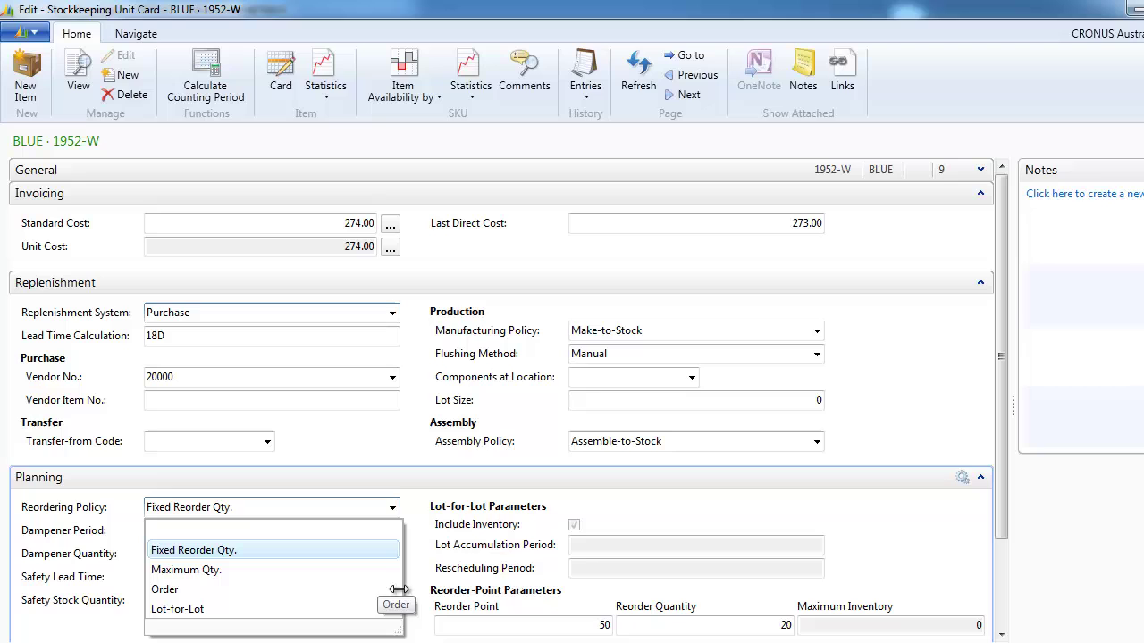
{"action": "key", "text": "Escape"}
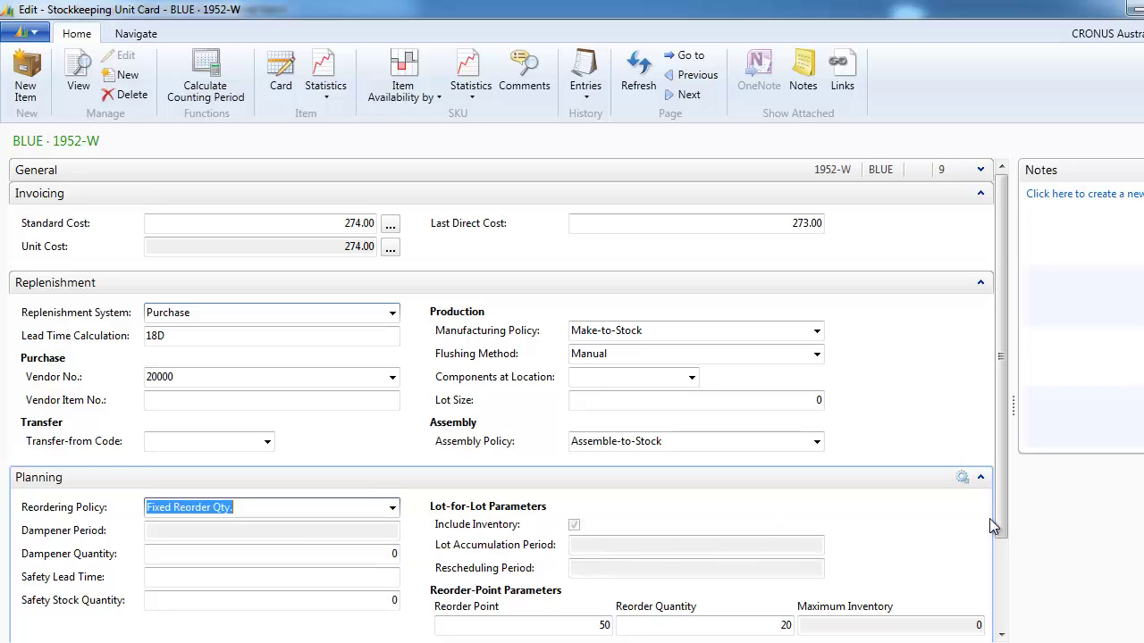
{"action": "left_click_drag", "start_coordinate": [993, 525], "coordinate": [1010, 605]}
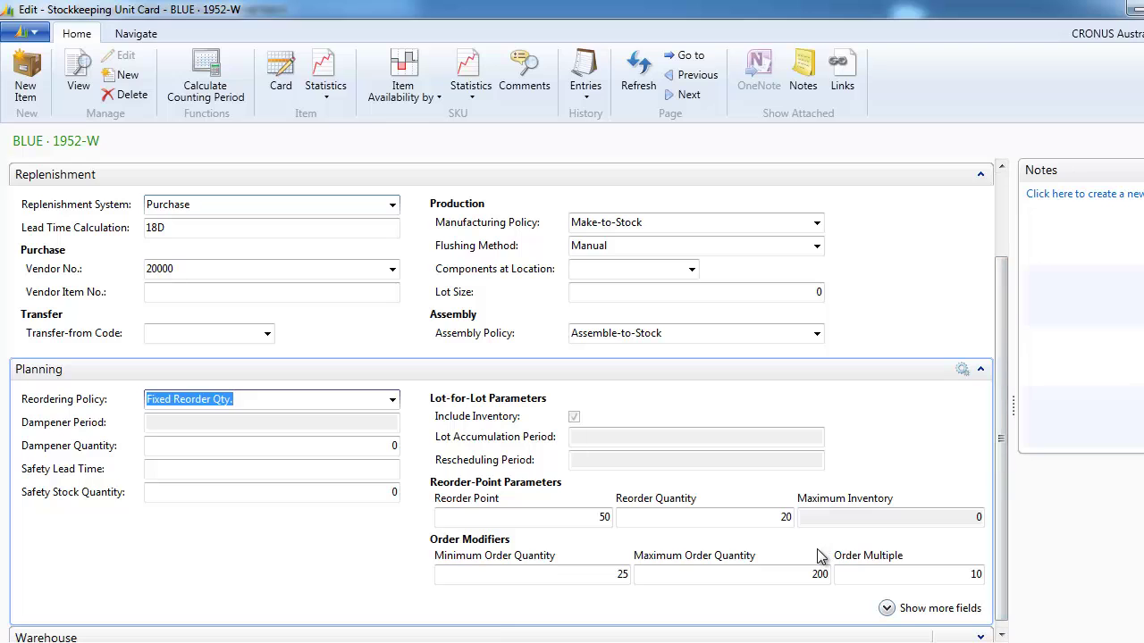